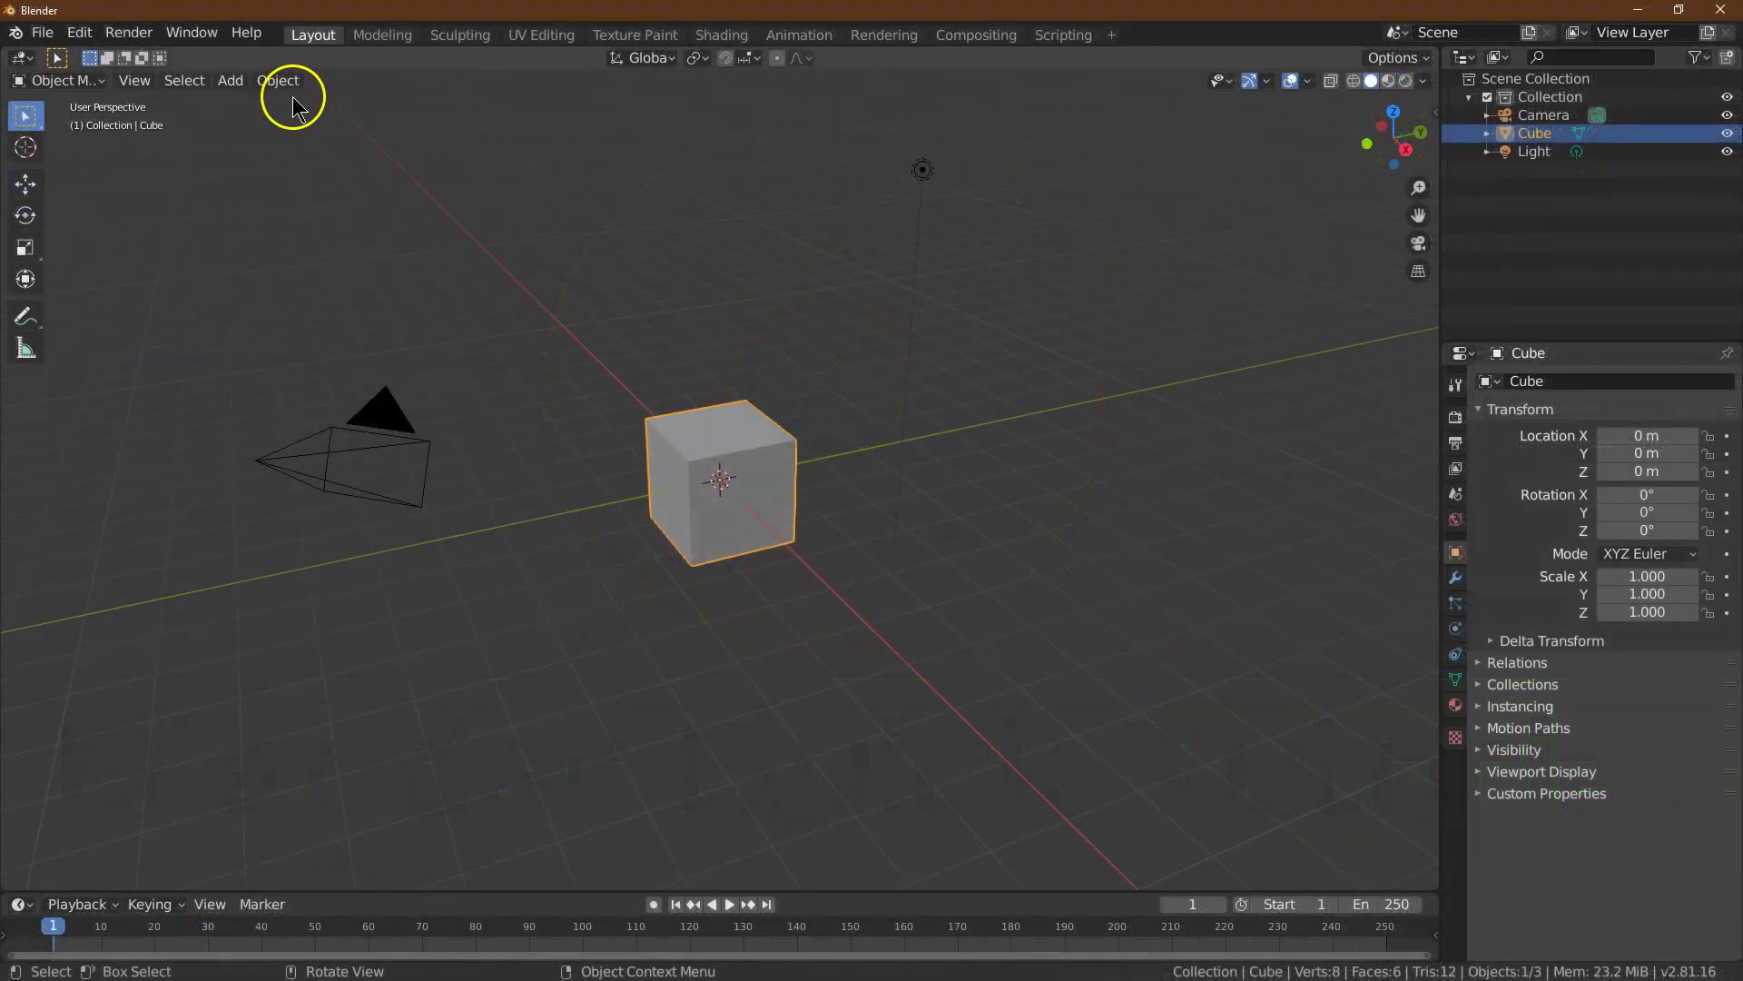
- Delete the default cube and hide the Camera and Light in the outliner
left_click(289, 84)
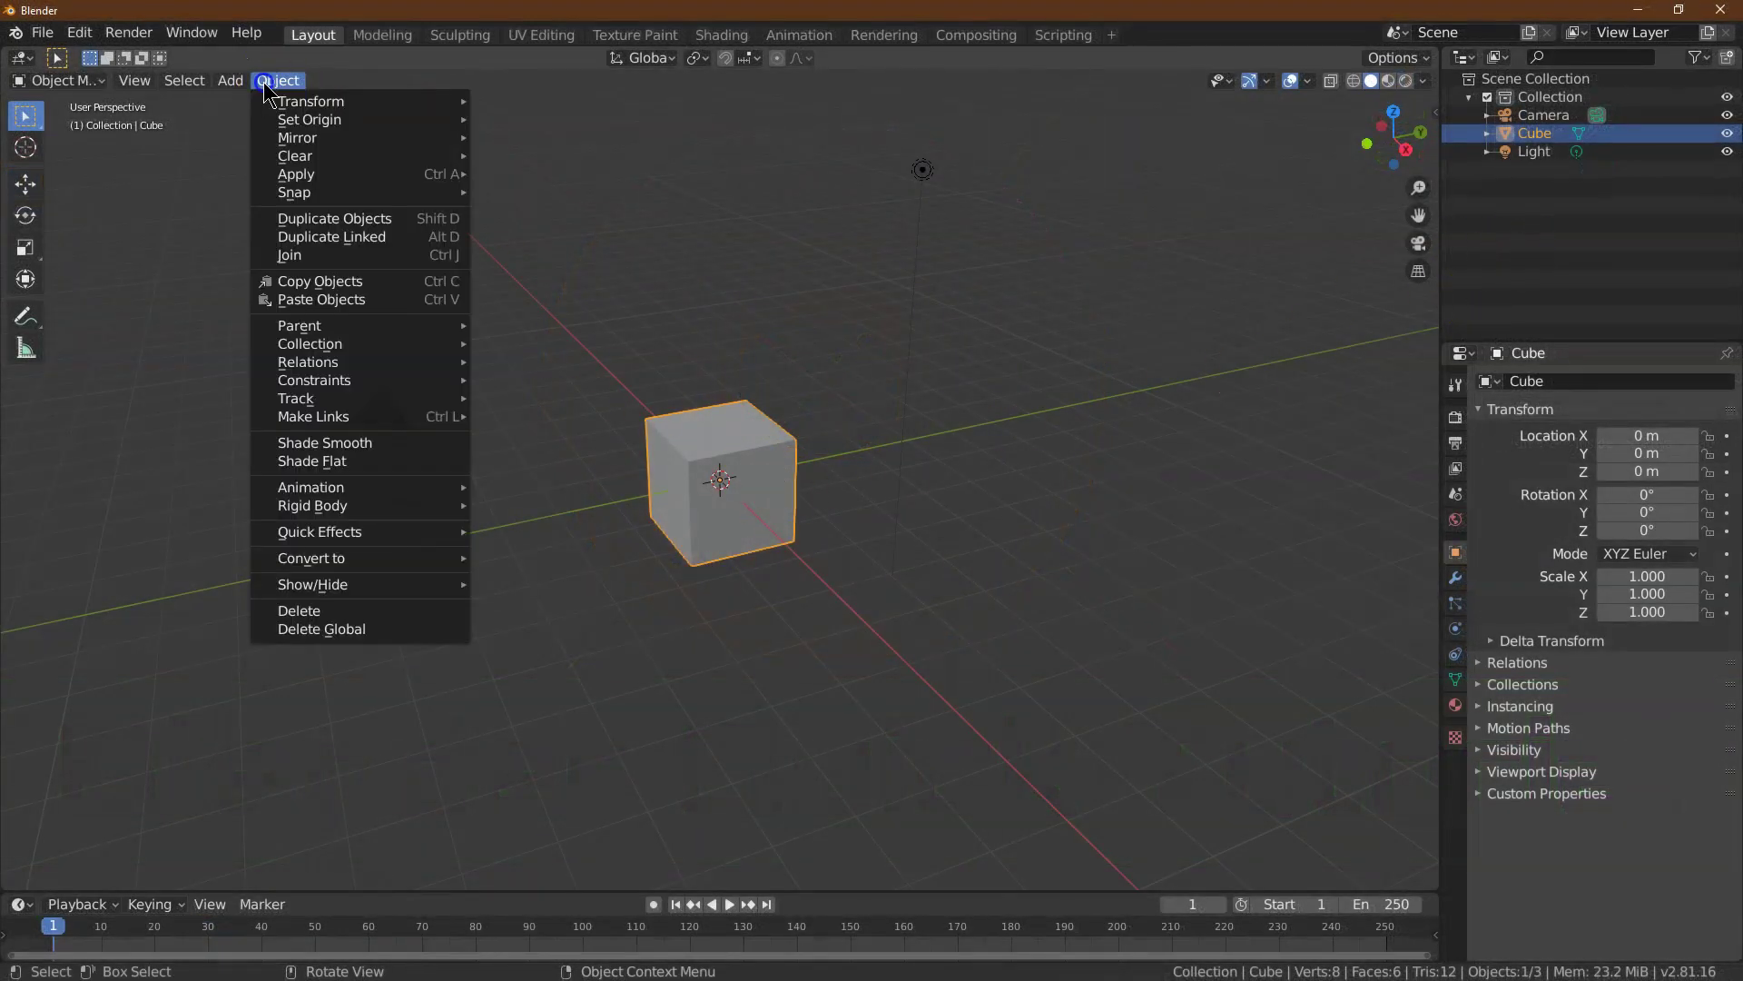
left_click(318, 611)
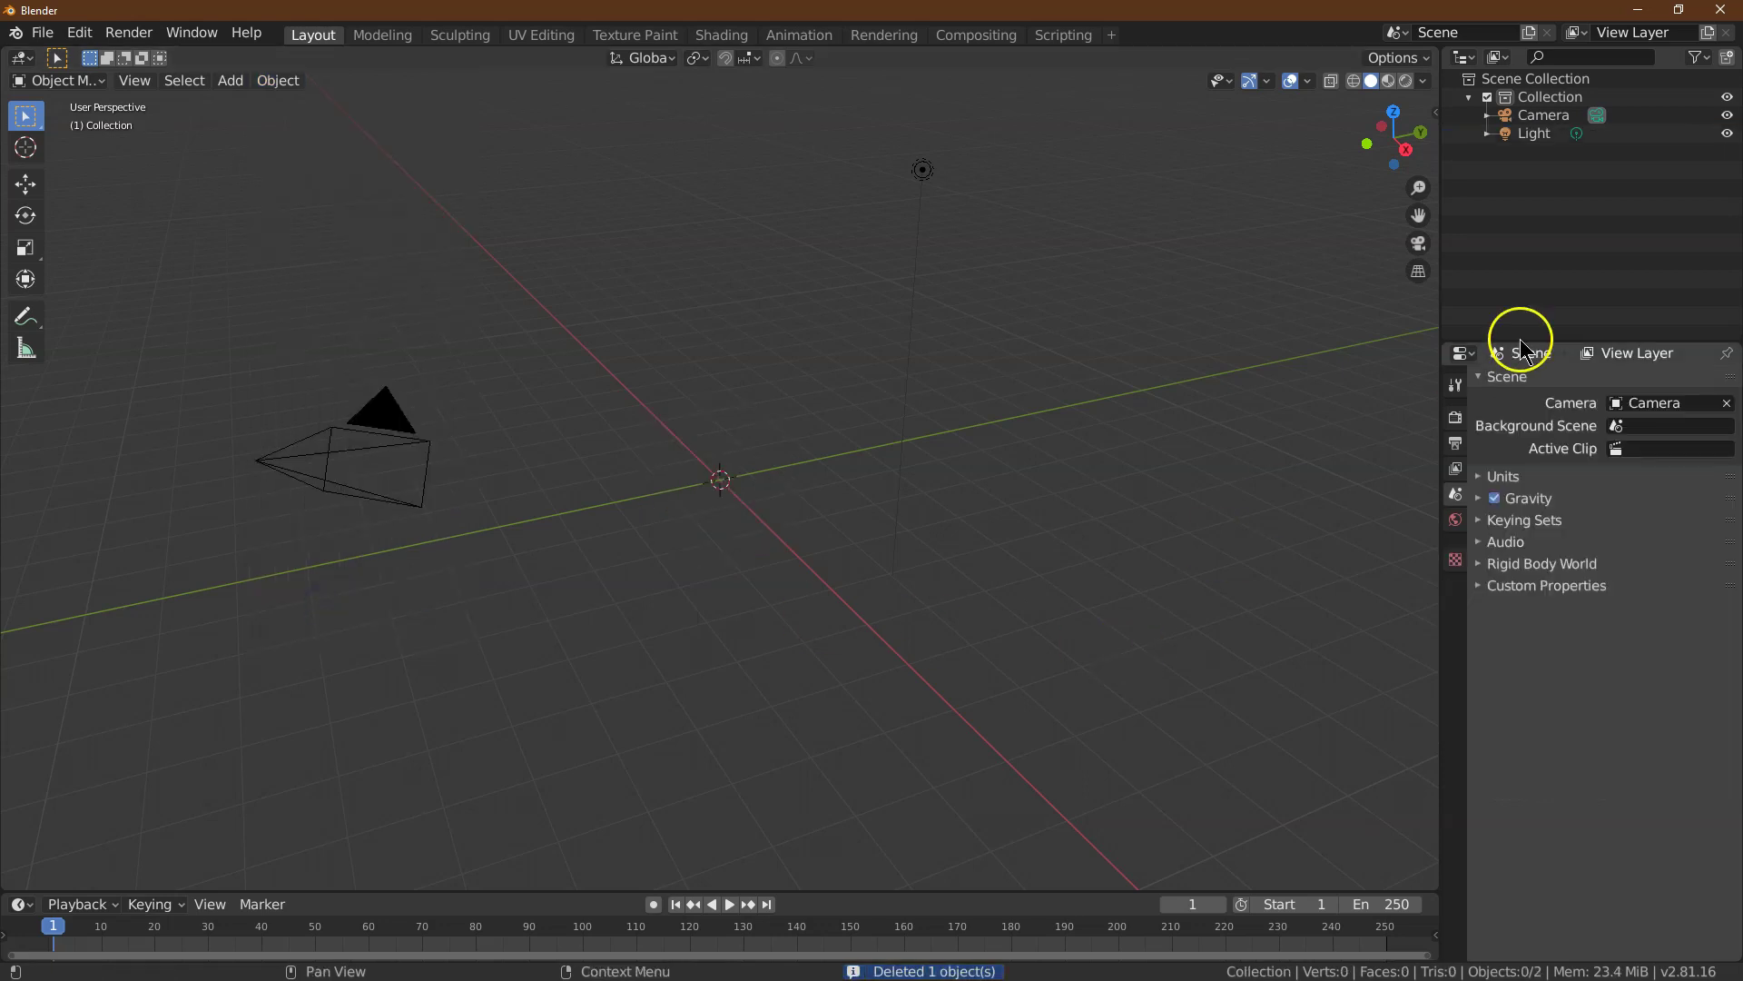
left_click_drag(1729, 134, 1727, 115)
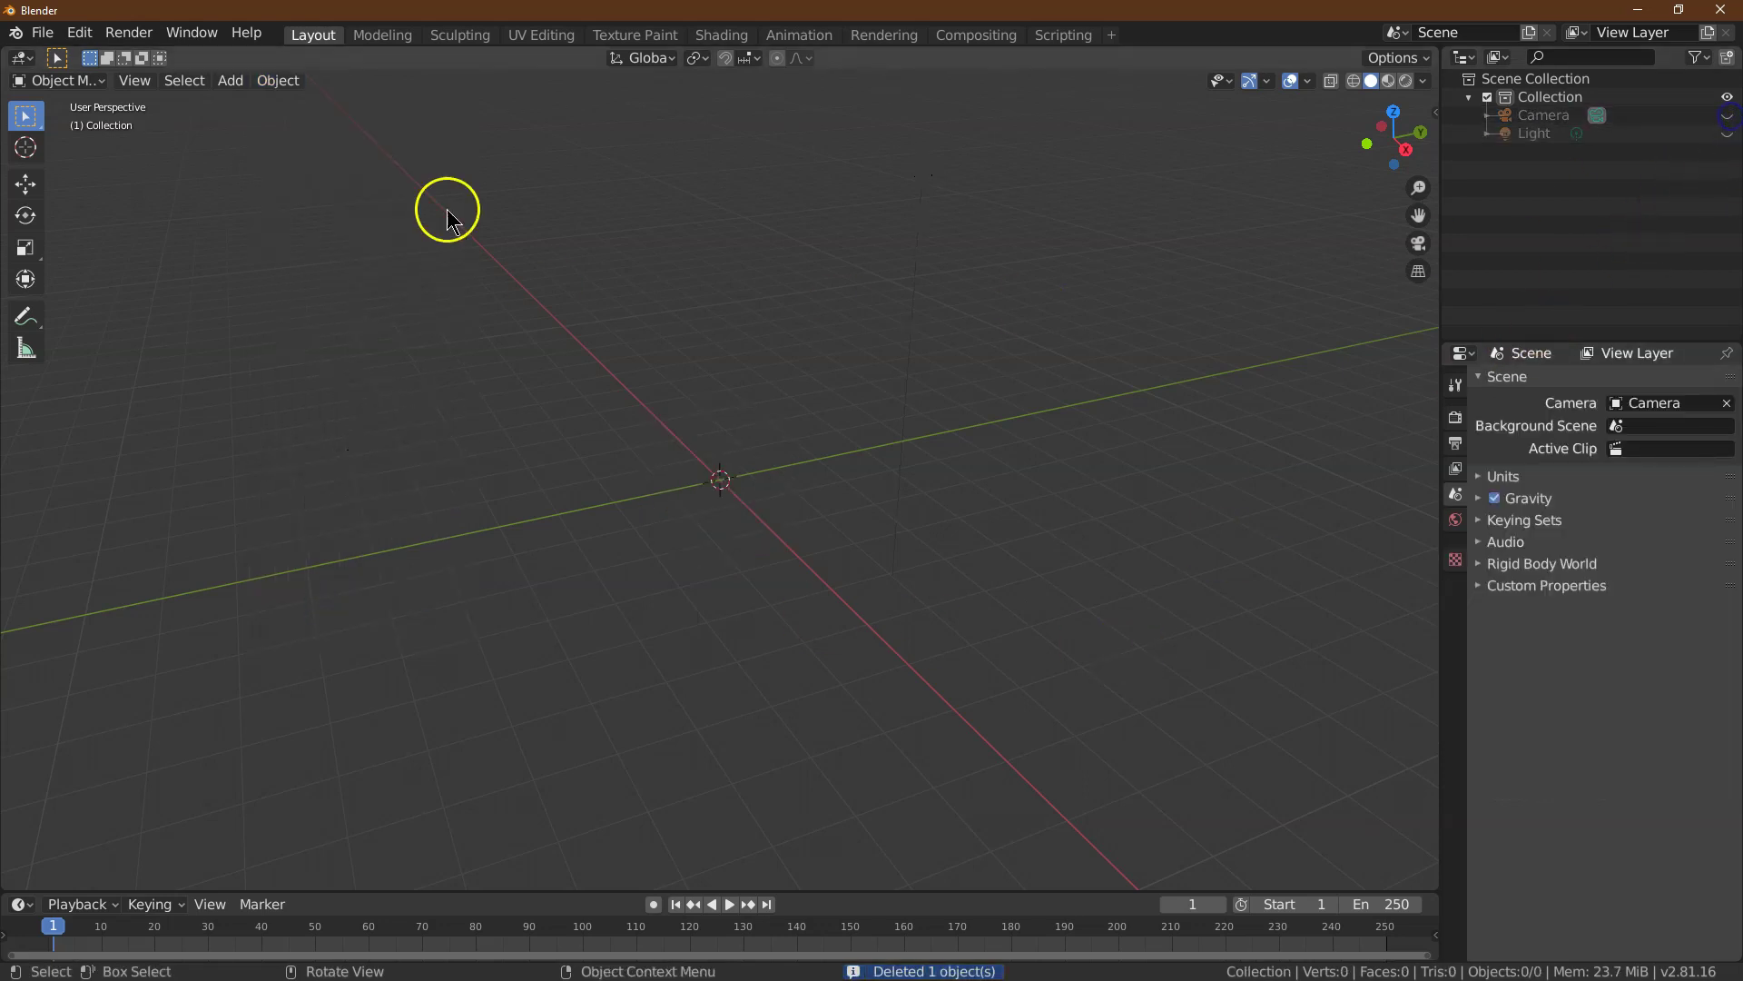
- Add a torus mesh and set its minor radius to 0.55 m
left_click(233, 82)
mouse_move(238, 98)
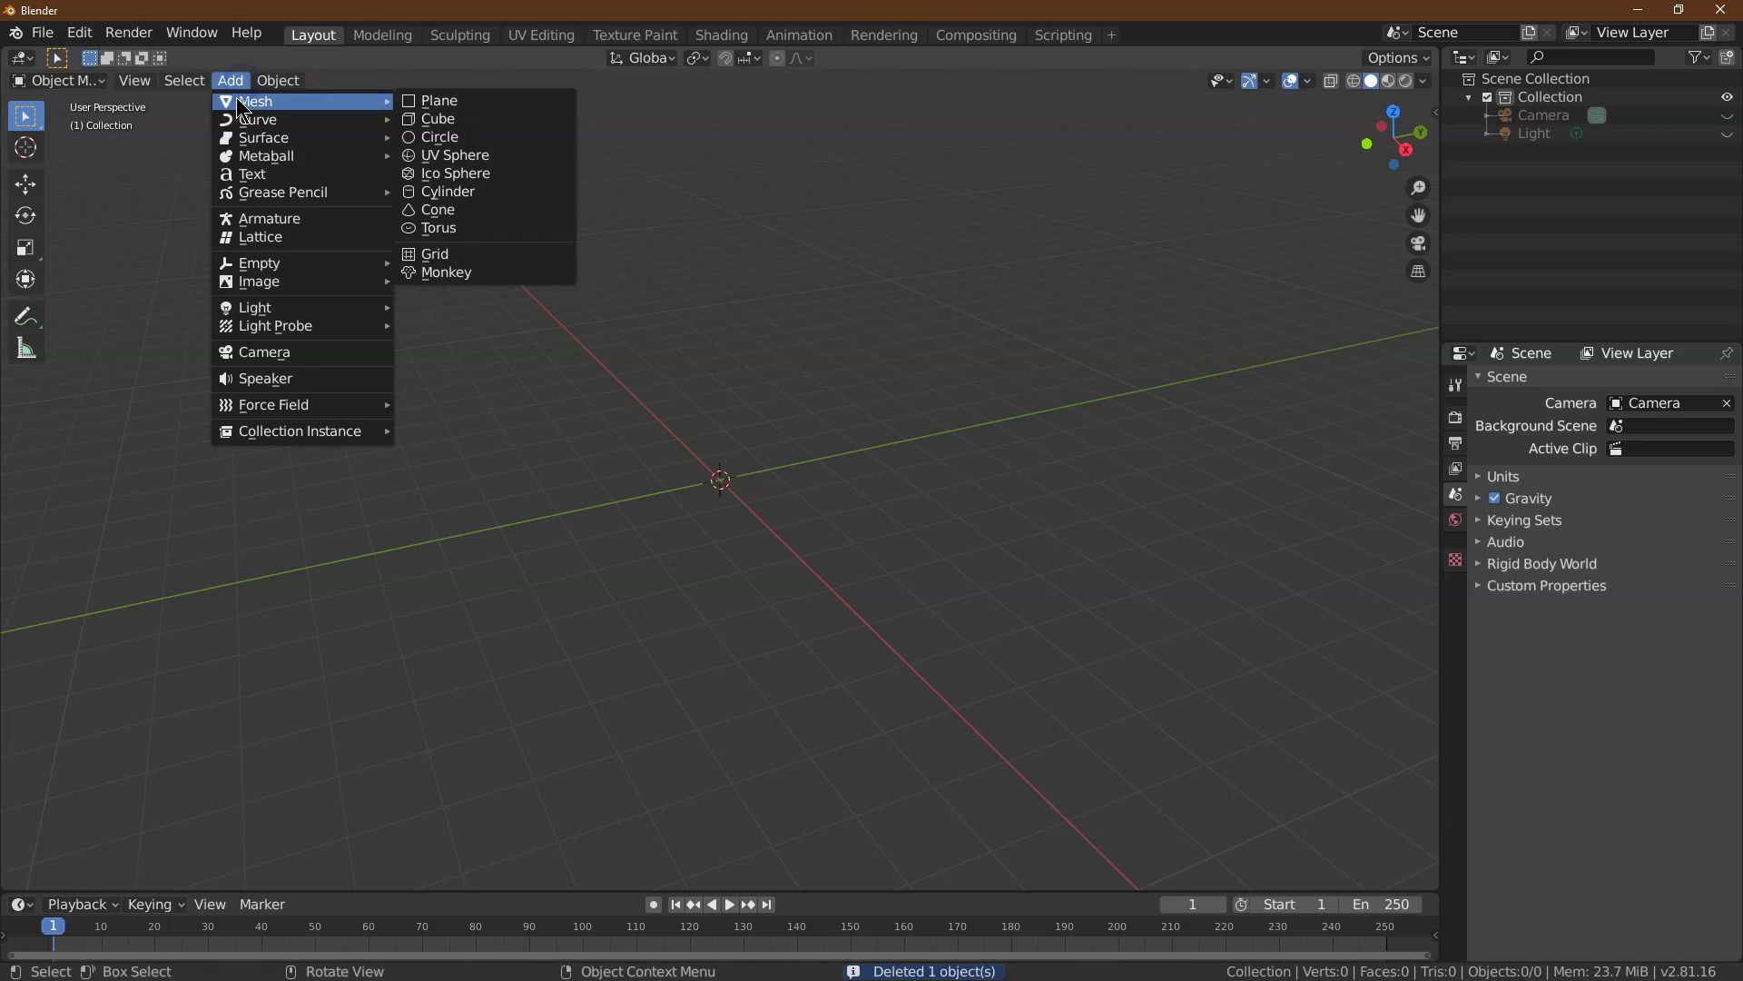
left_click(458, 229)
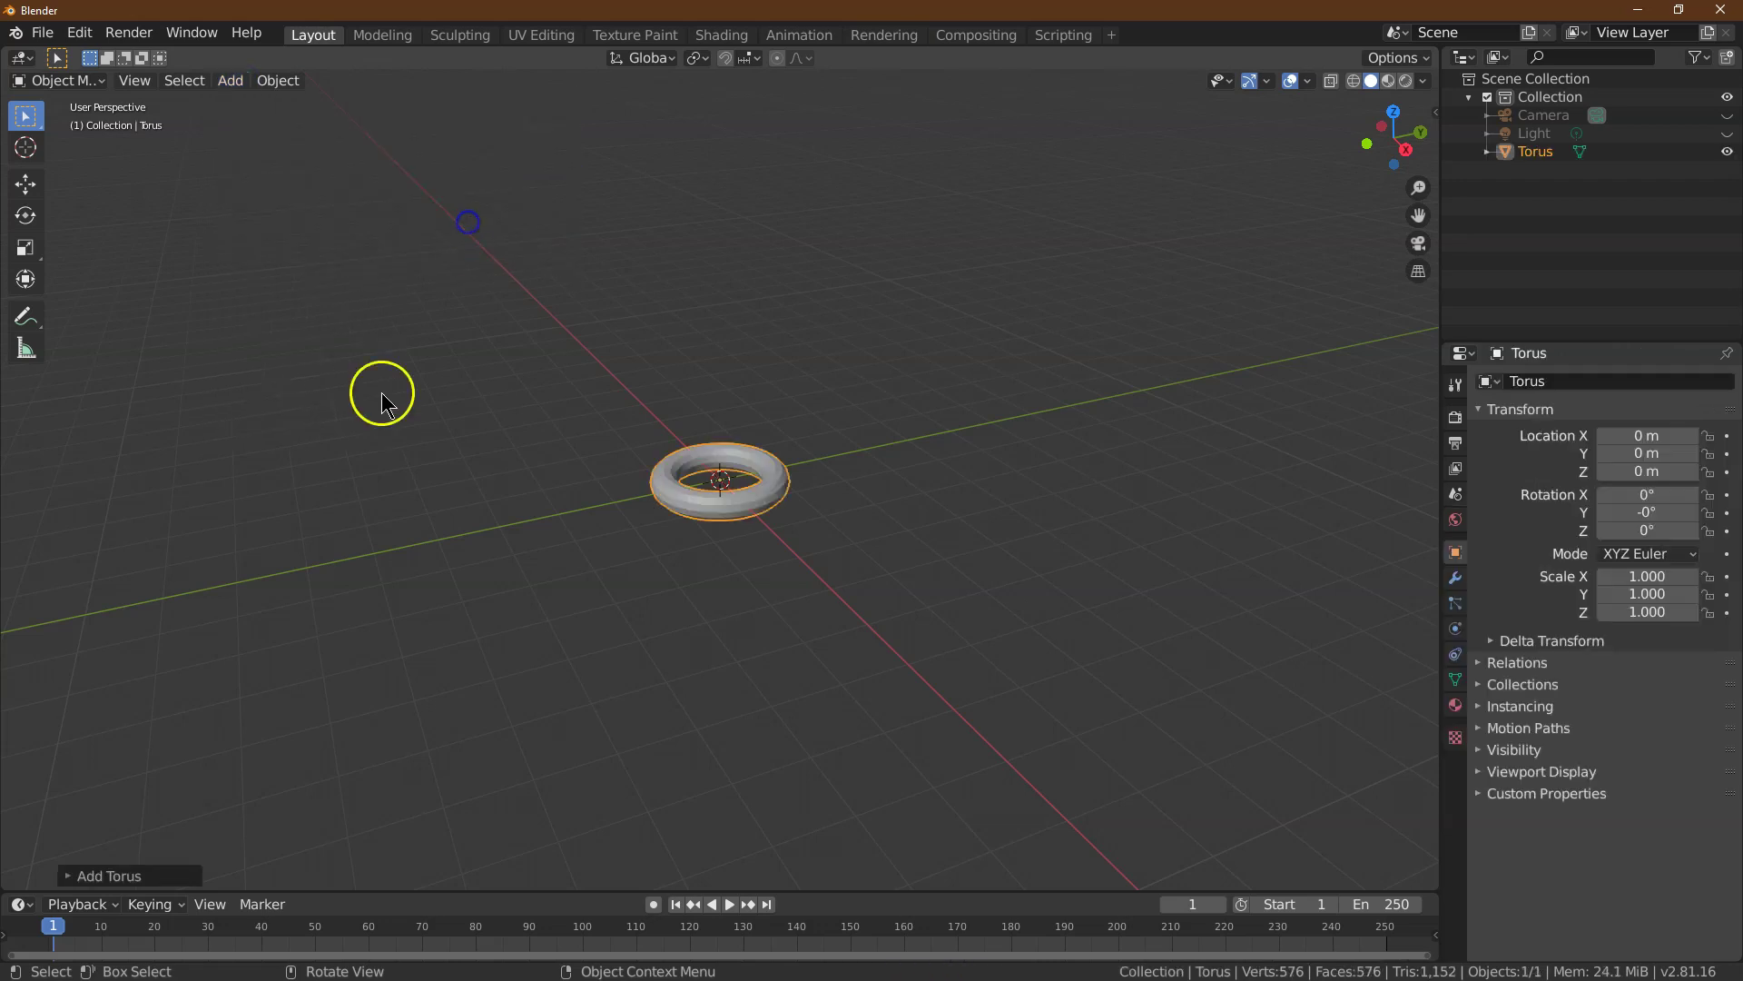
left_click(128, 877)
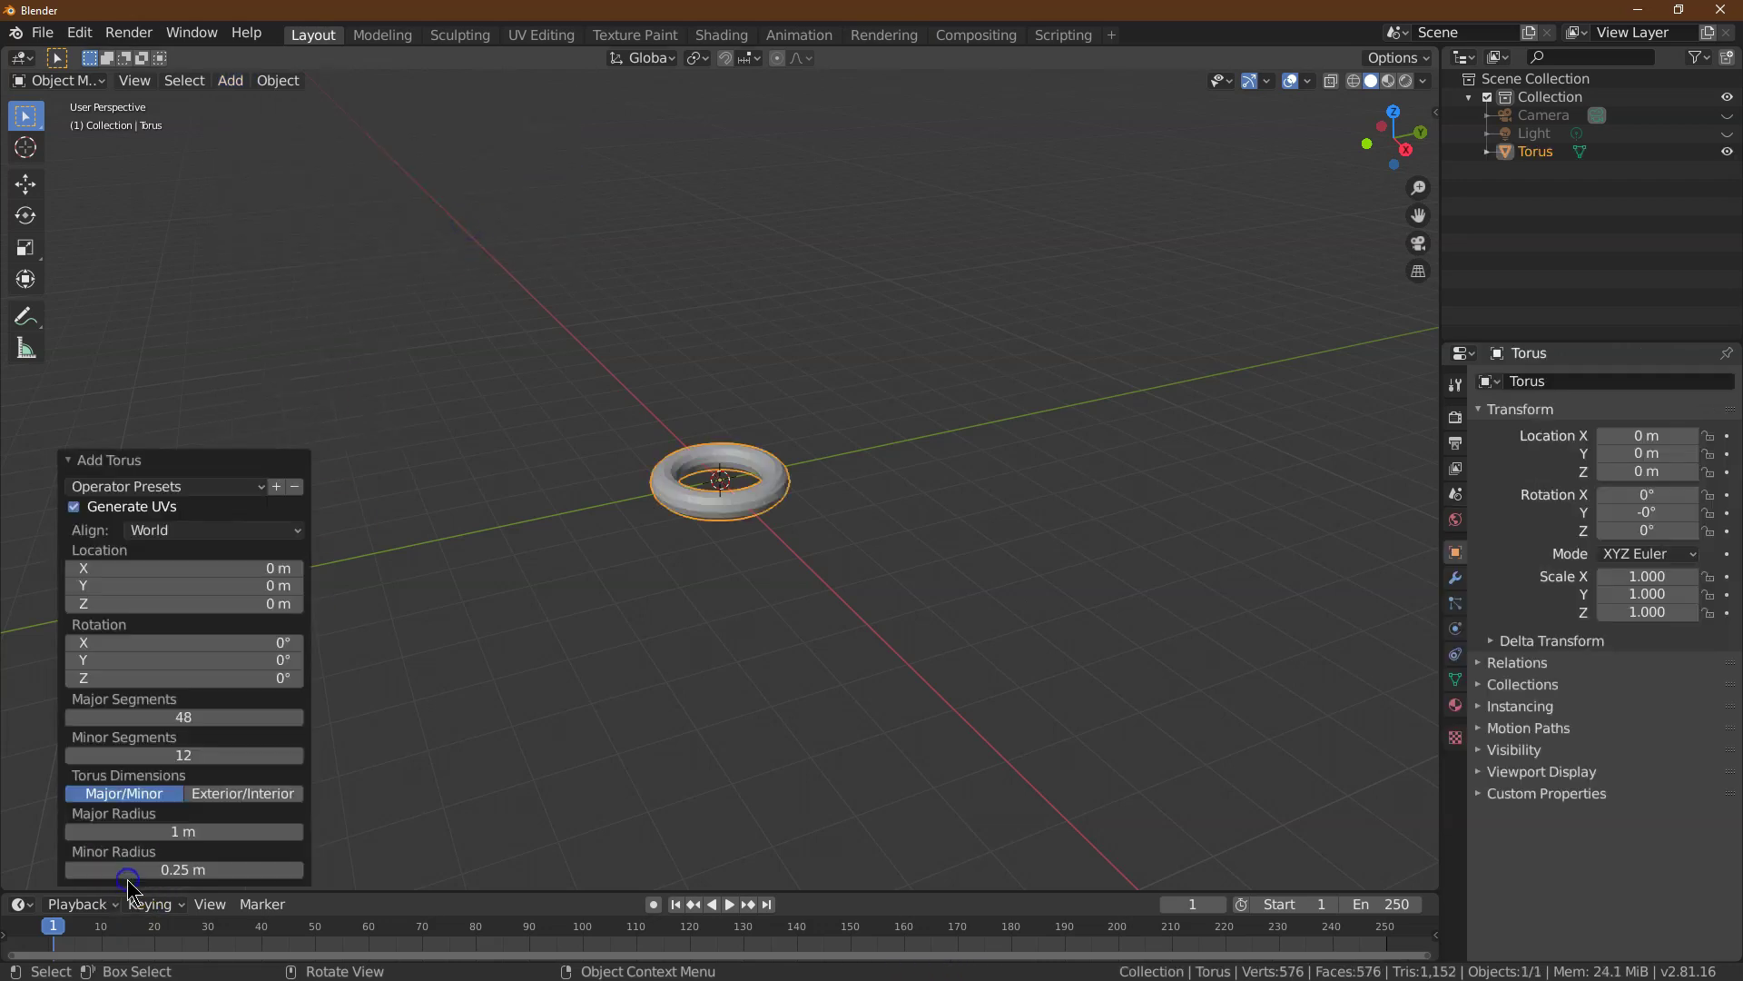
left_click(194, 871)
type(".55")
key("Return")
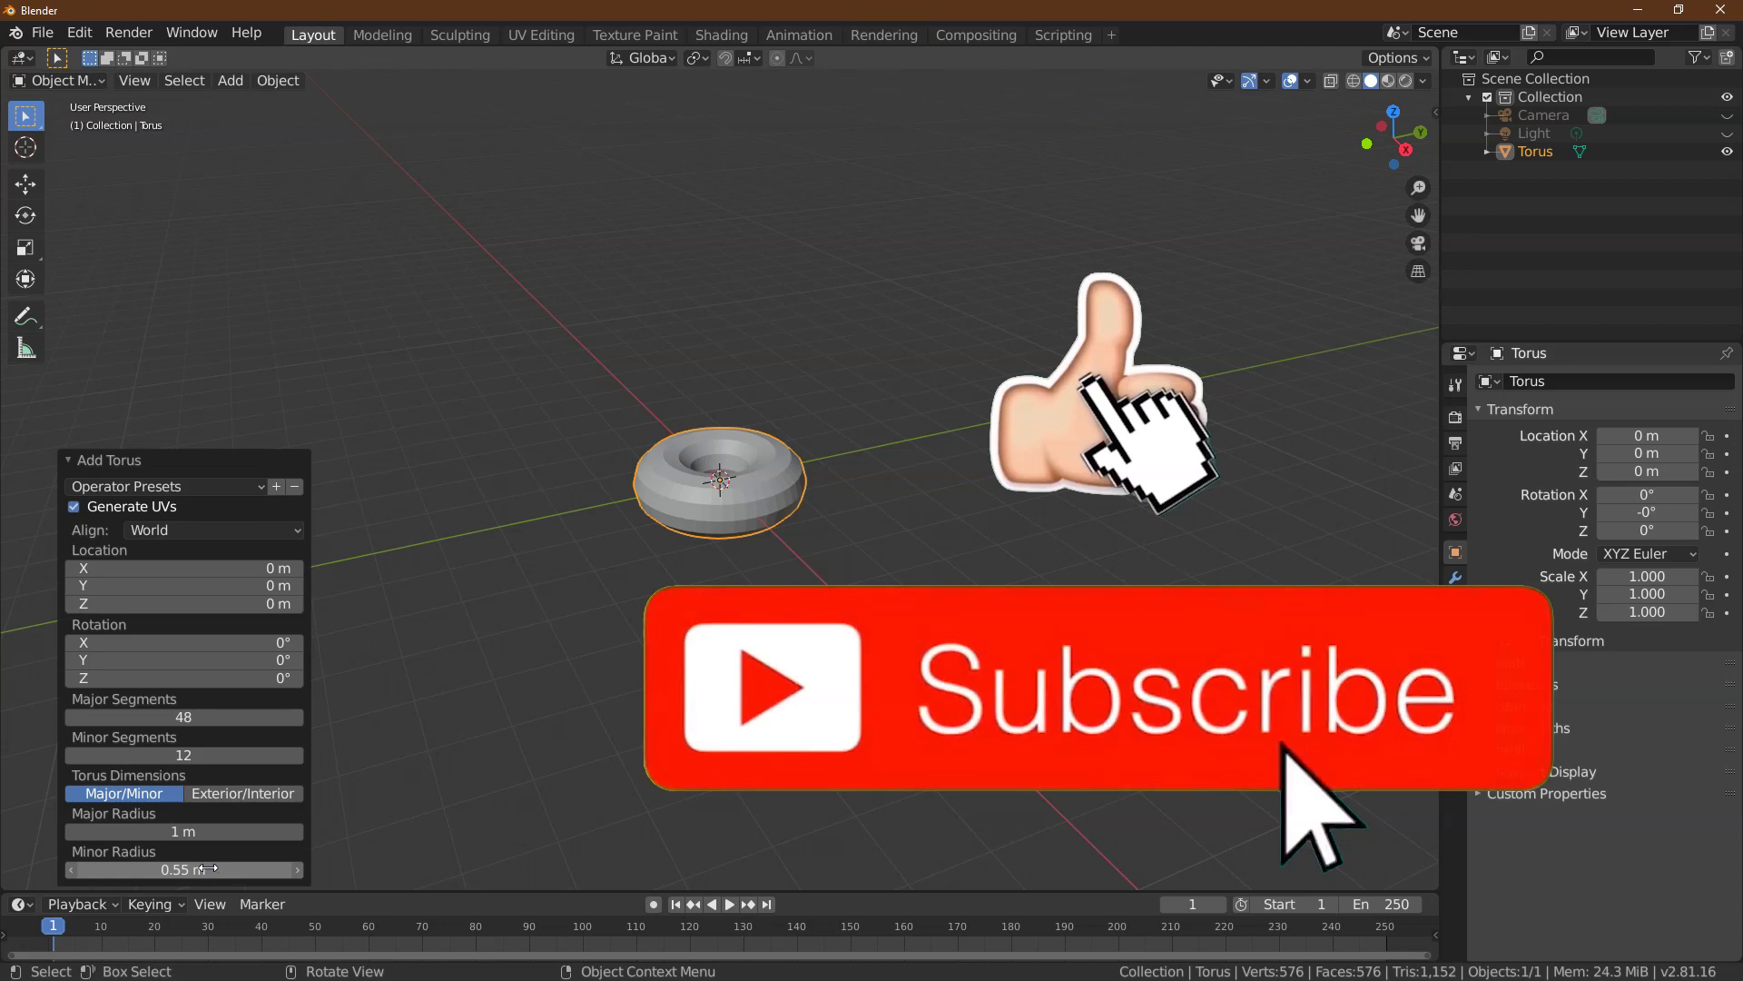
- Raise the torus's minor segments from 12 to 18, then reselect it
left_click_drag(1381, 155, 1381, 186)
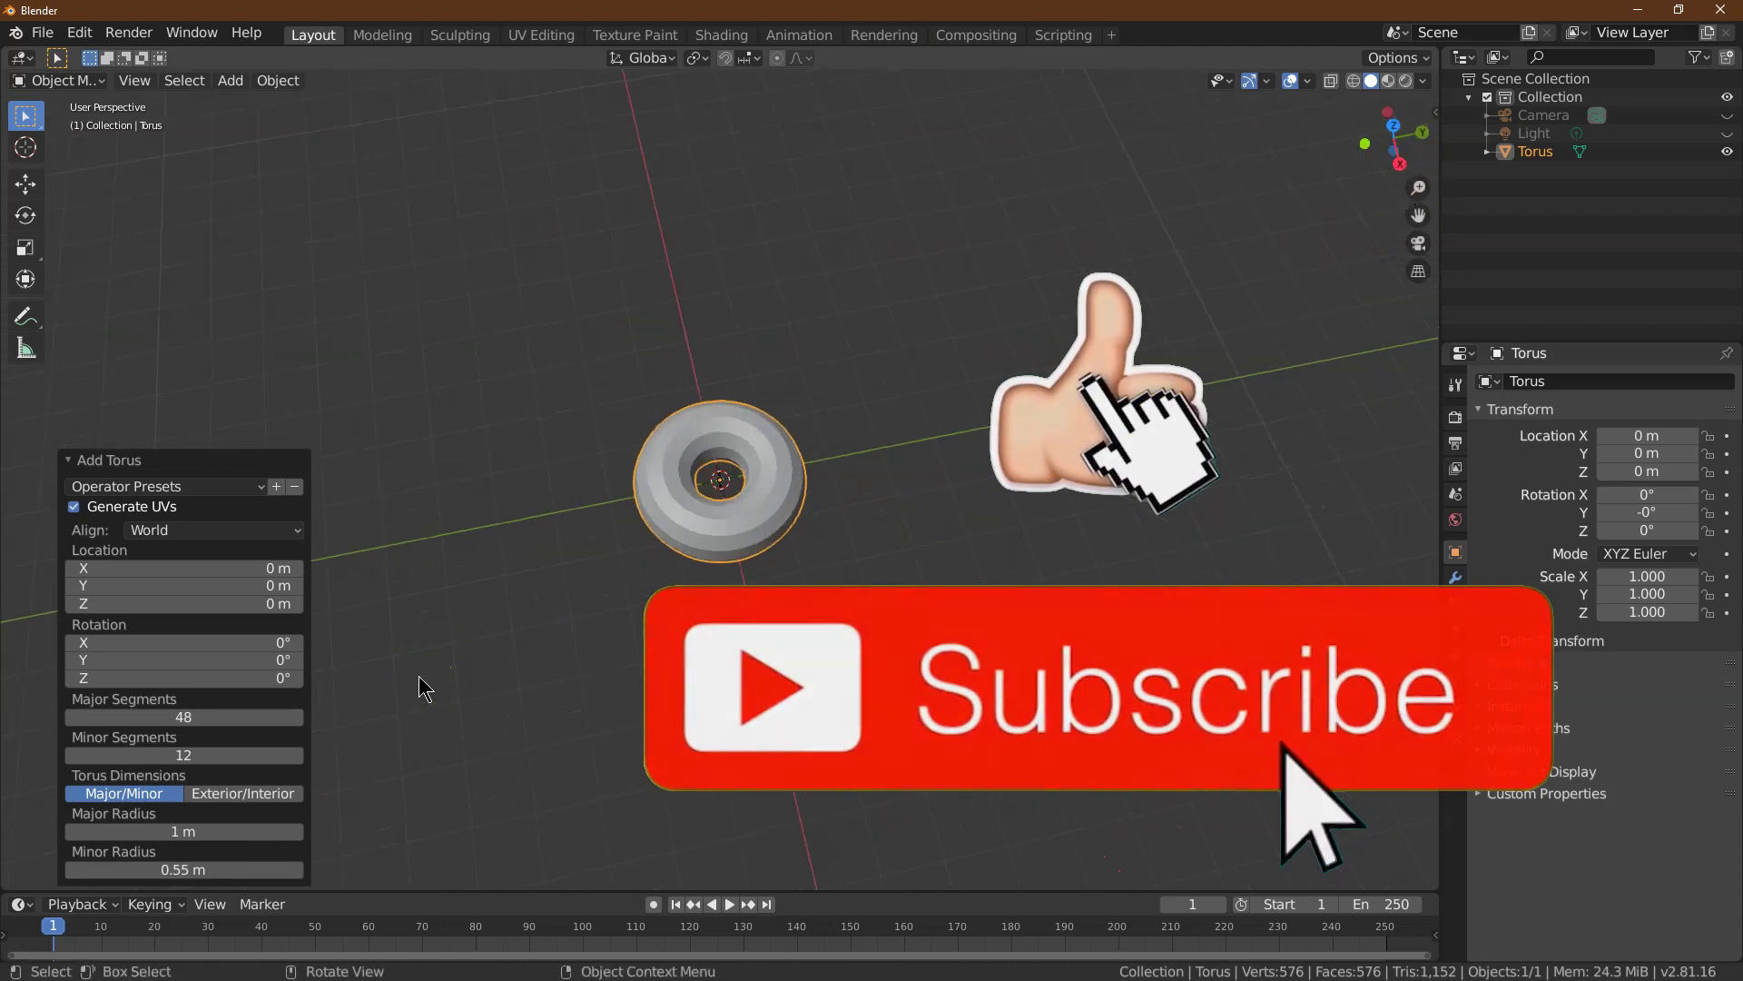
left_click(189, 759)
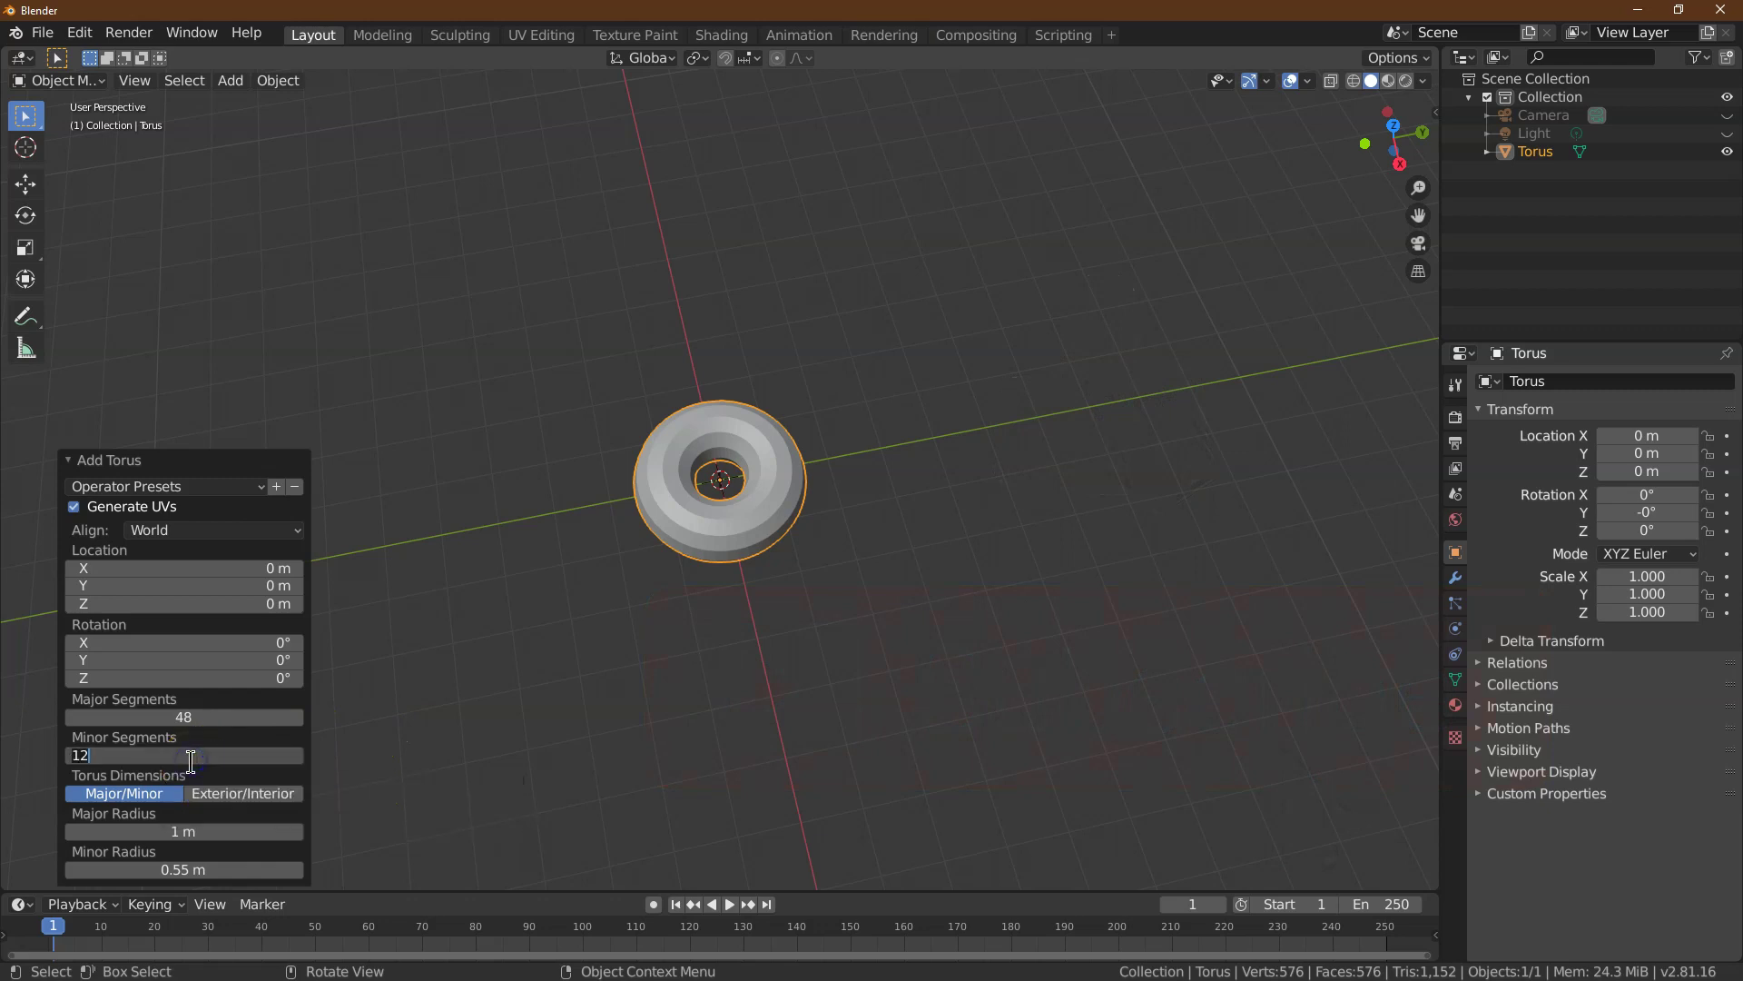
type("18")
key("Return")
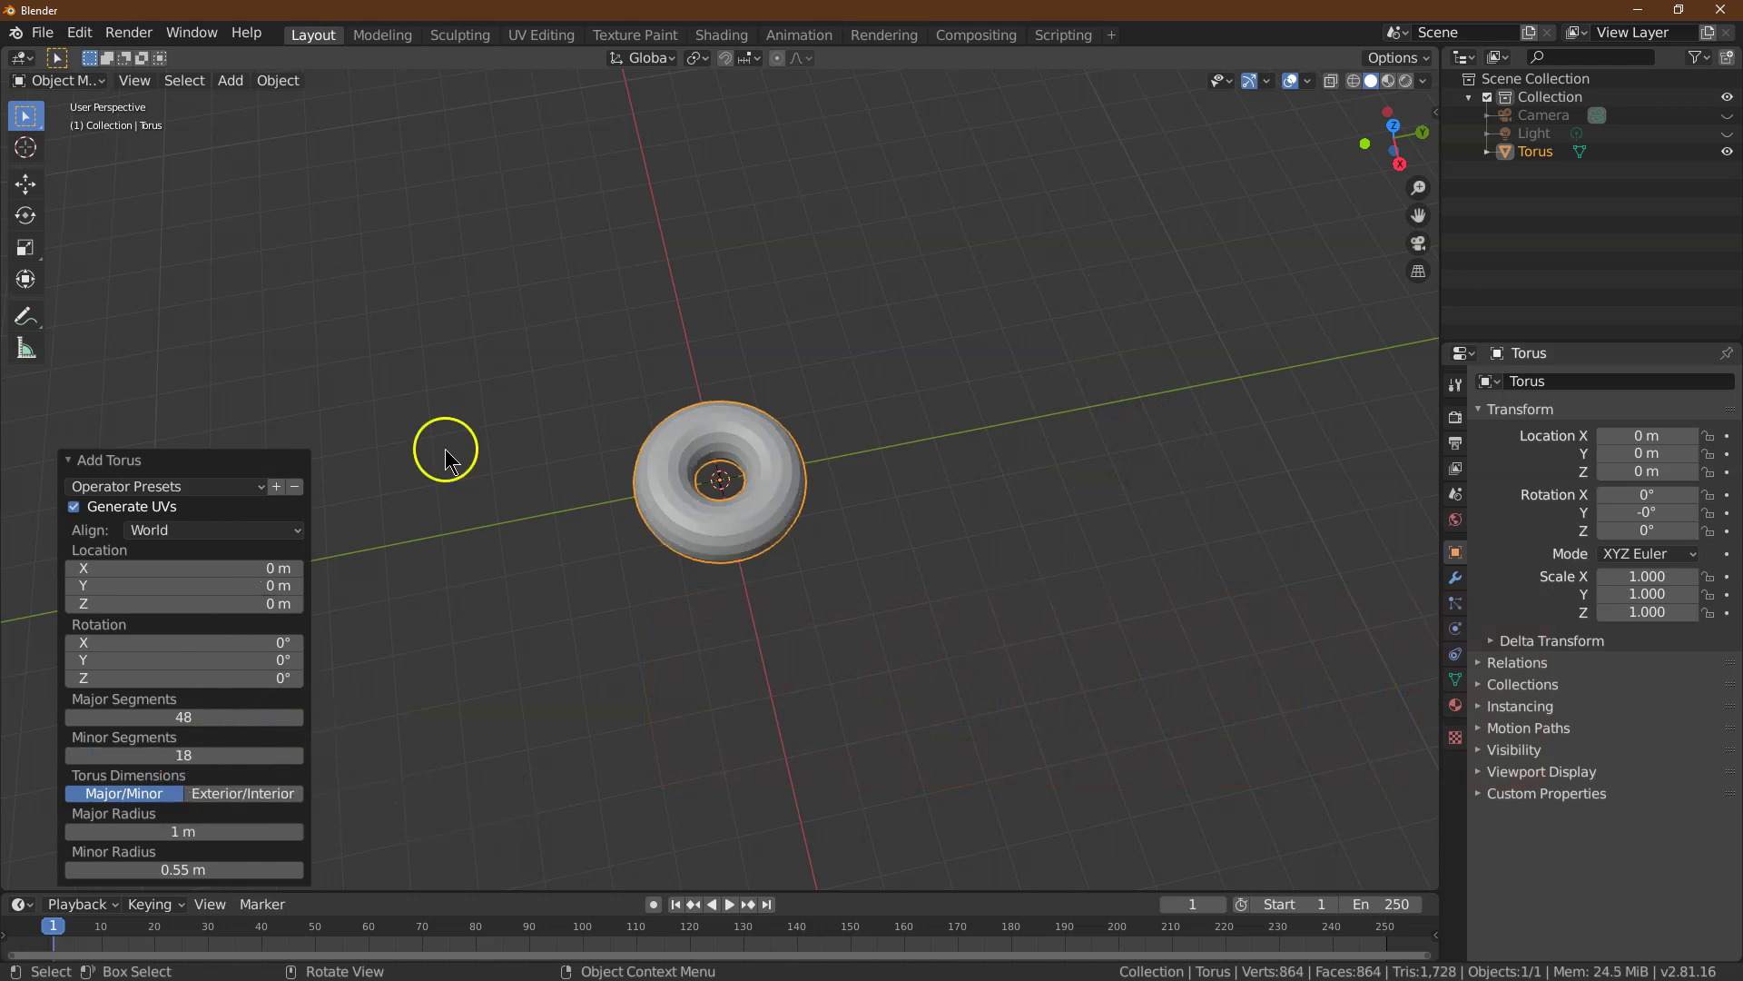
left_click_drag(1399, 169, 1277, 231)
left_click(582, 329)
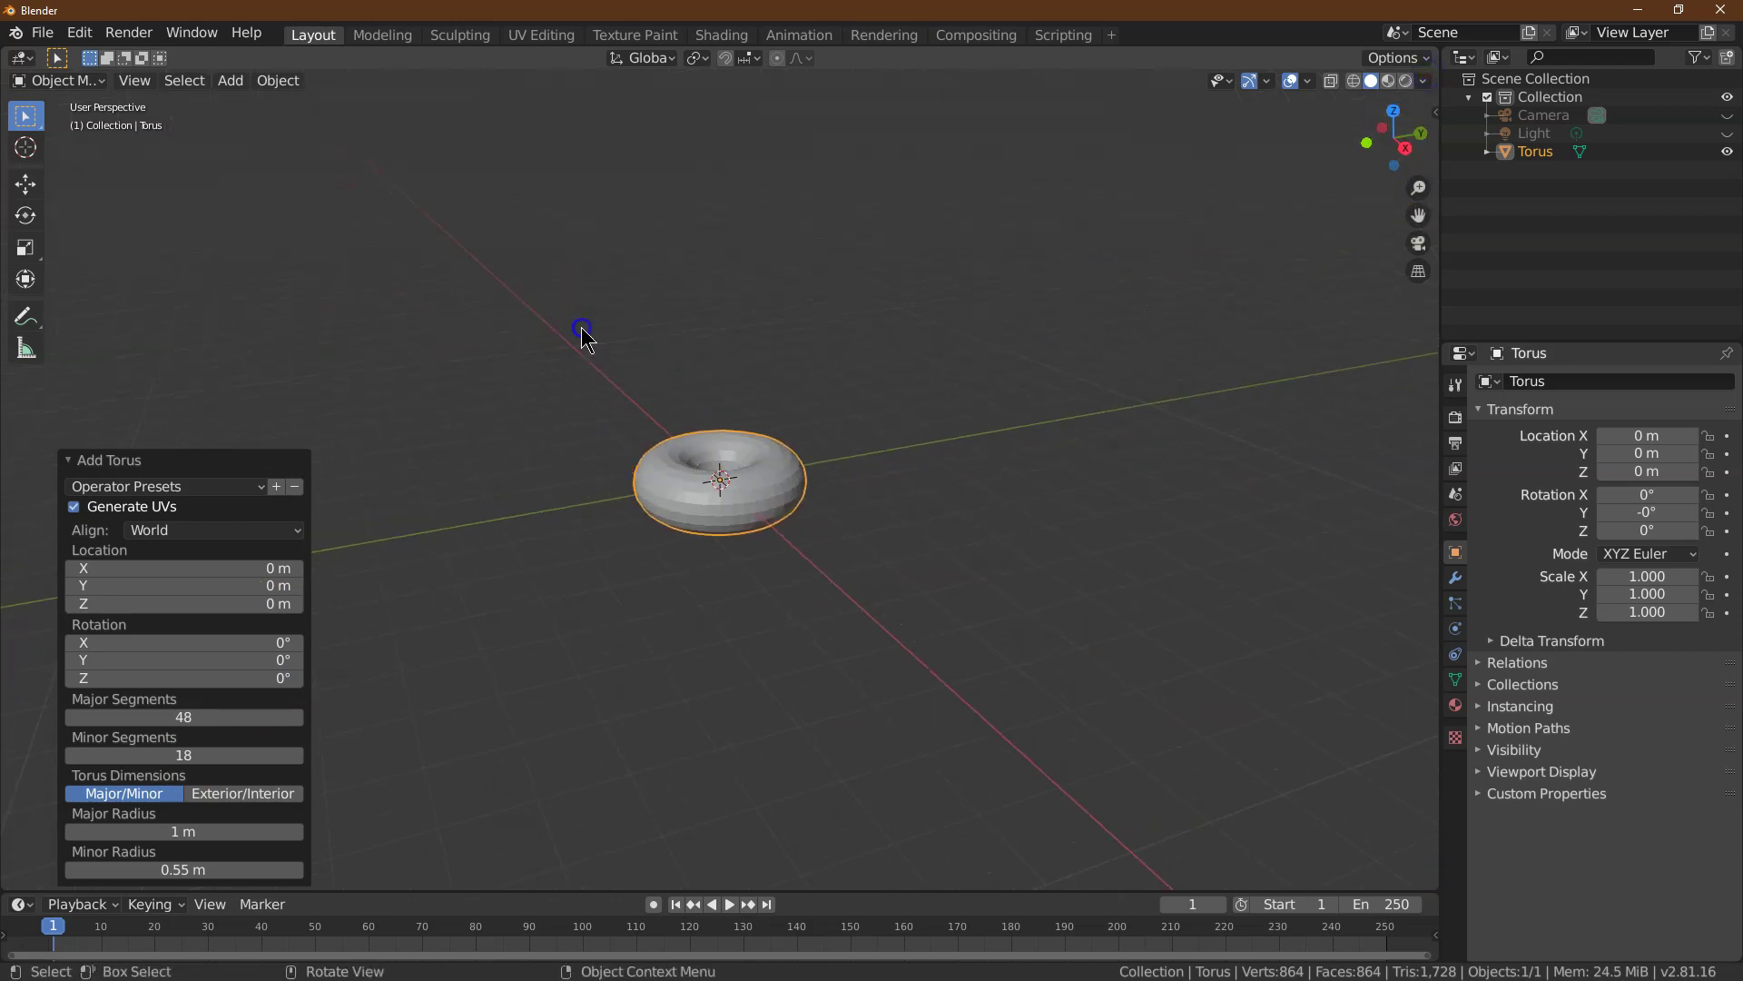
left_click(756, 466)
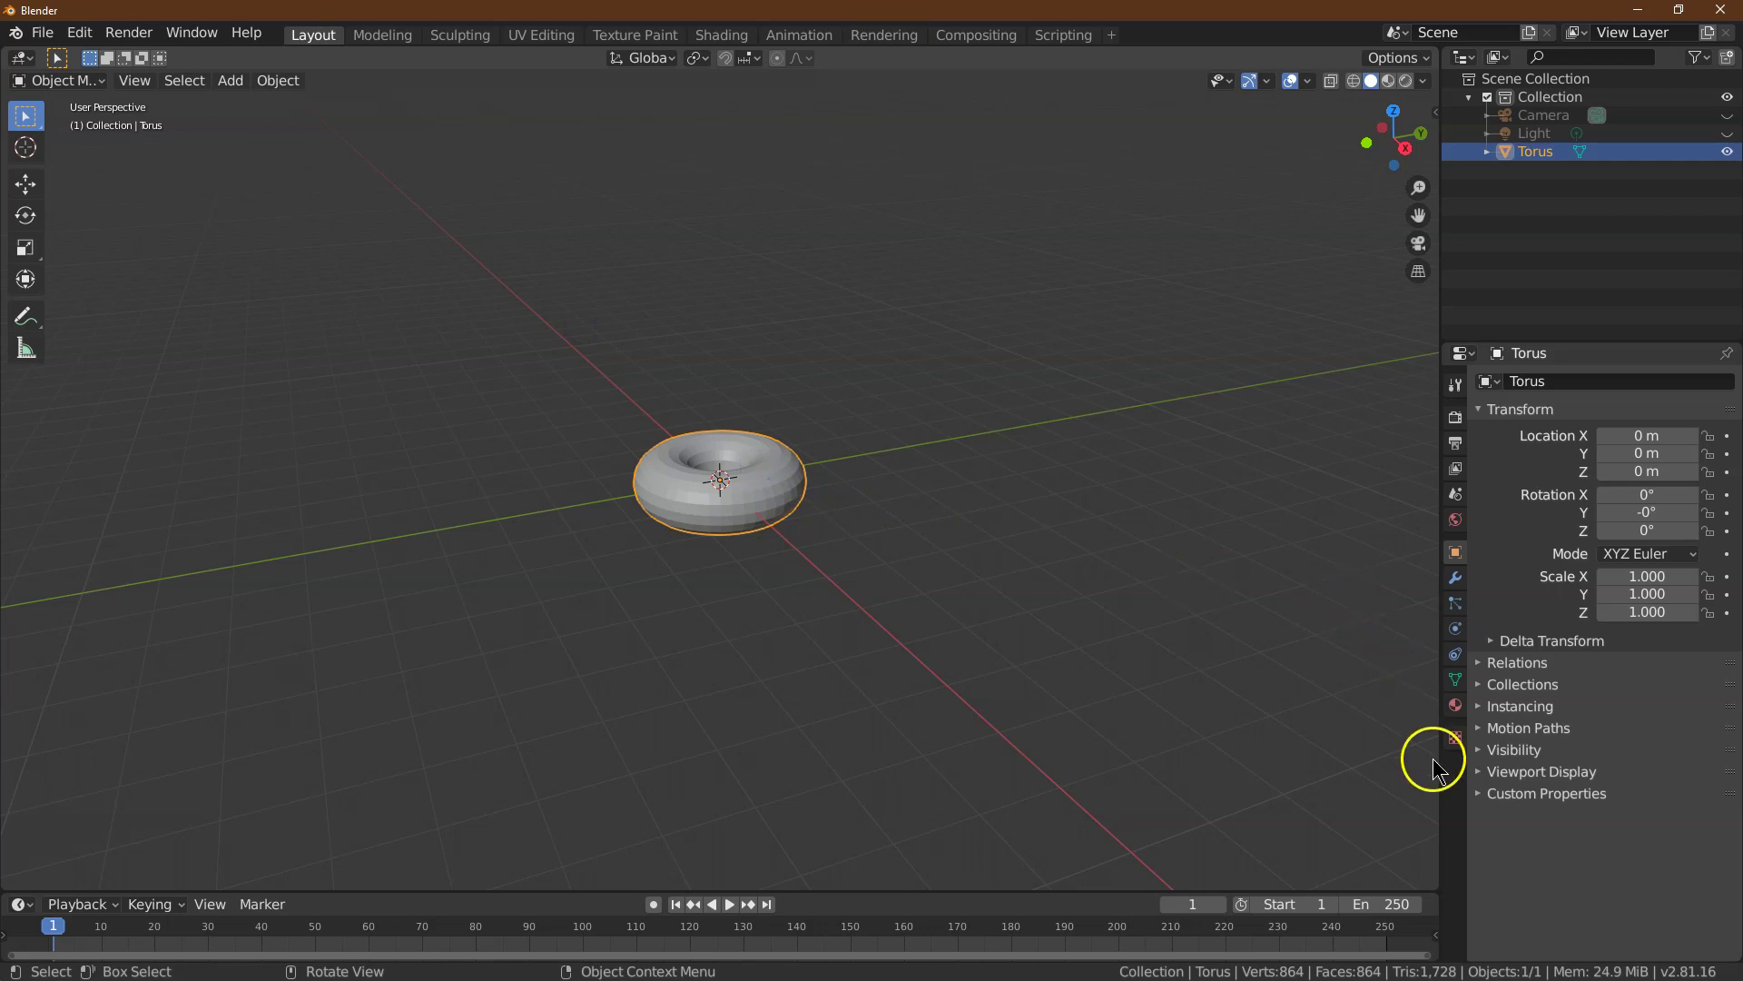
- Give the torus a new material, Material.001, with an Image Texture driving Base Color
left_click(1456, 706)
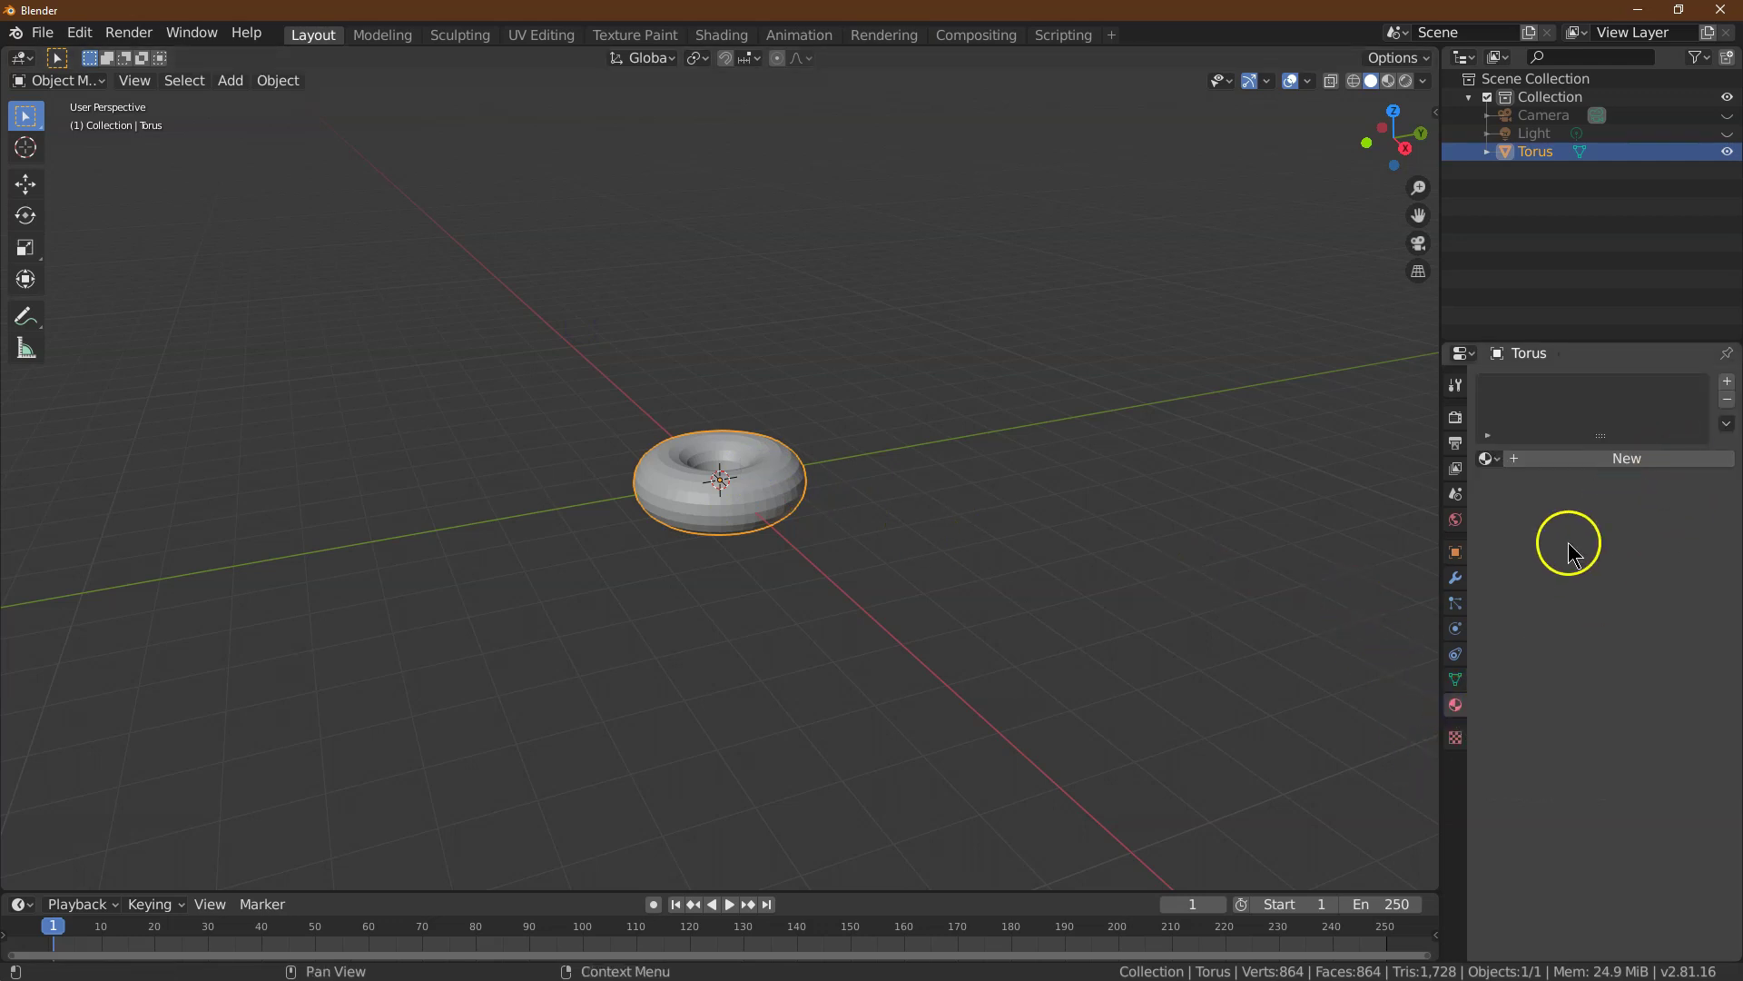
left_click(1621, 459)
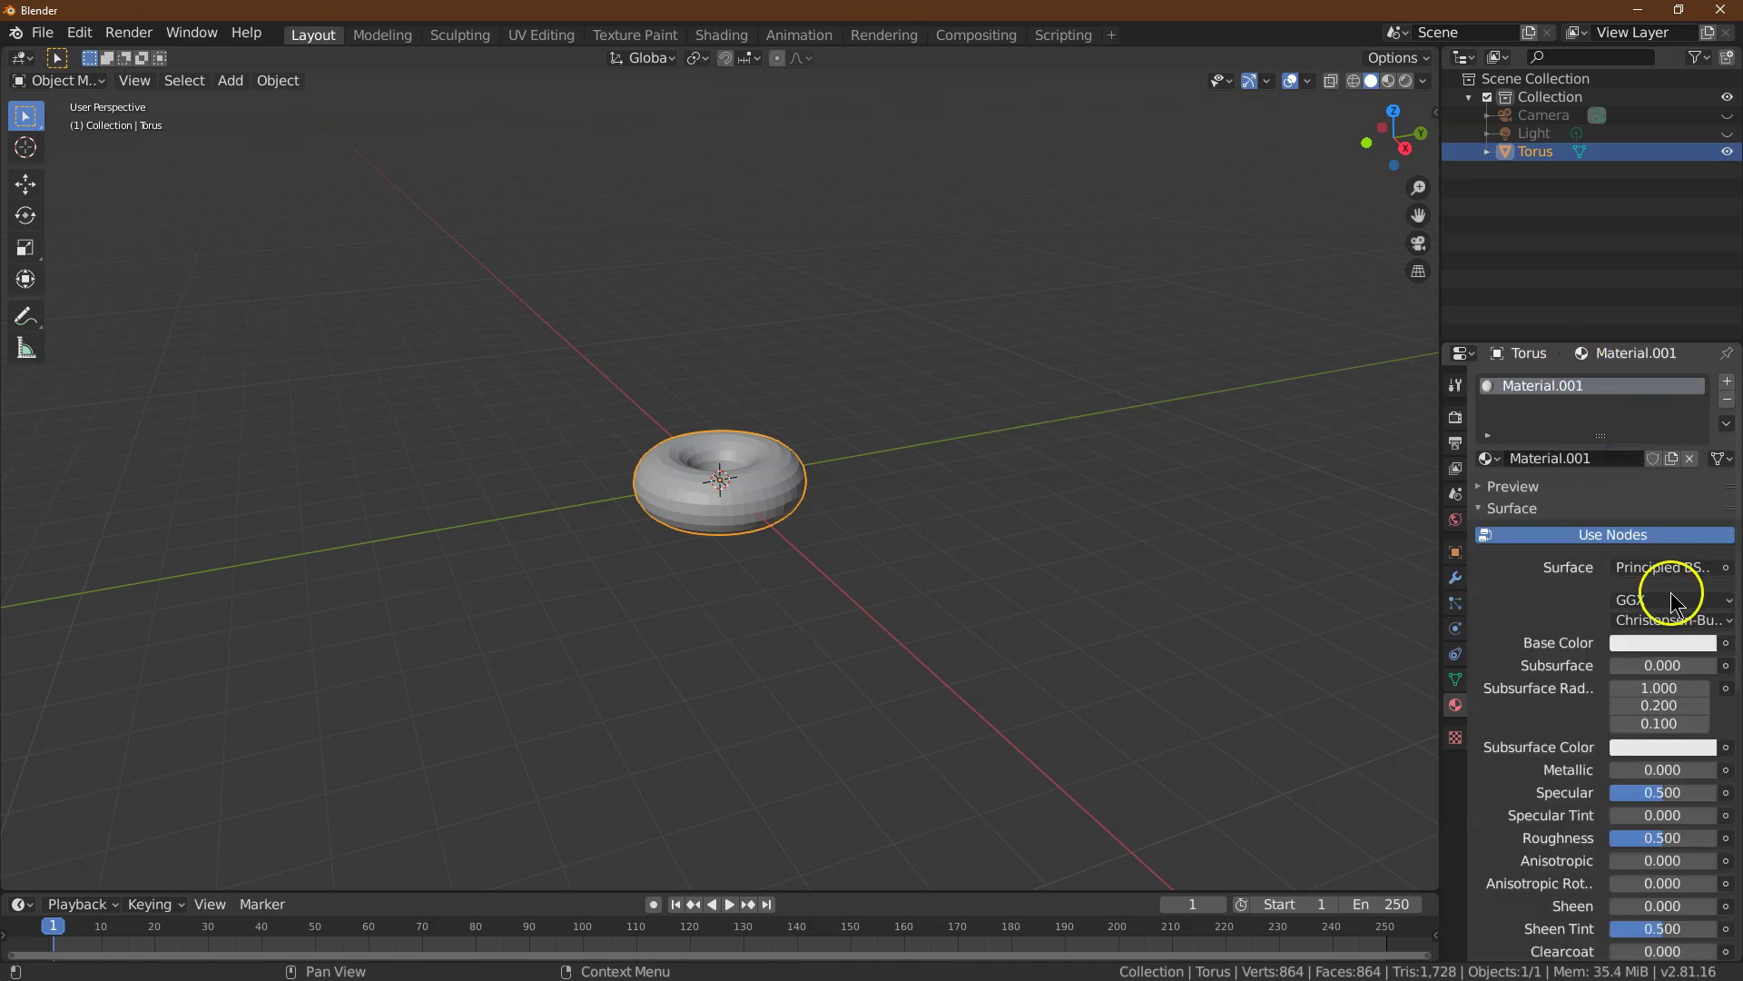
left_click(1727, 644)
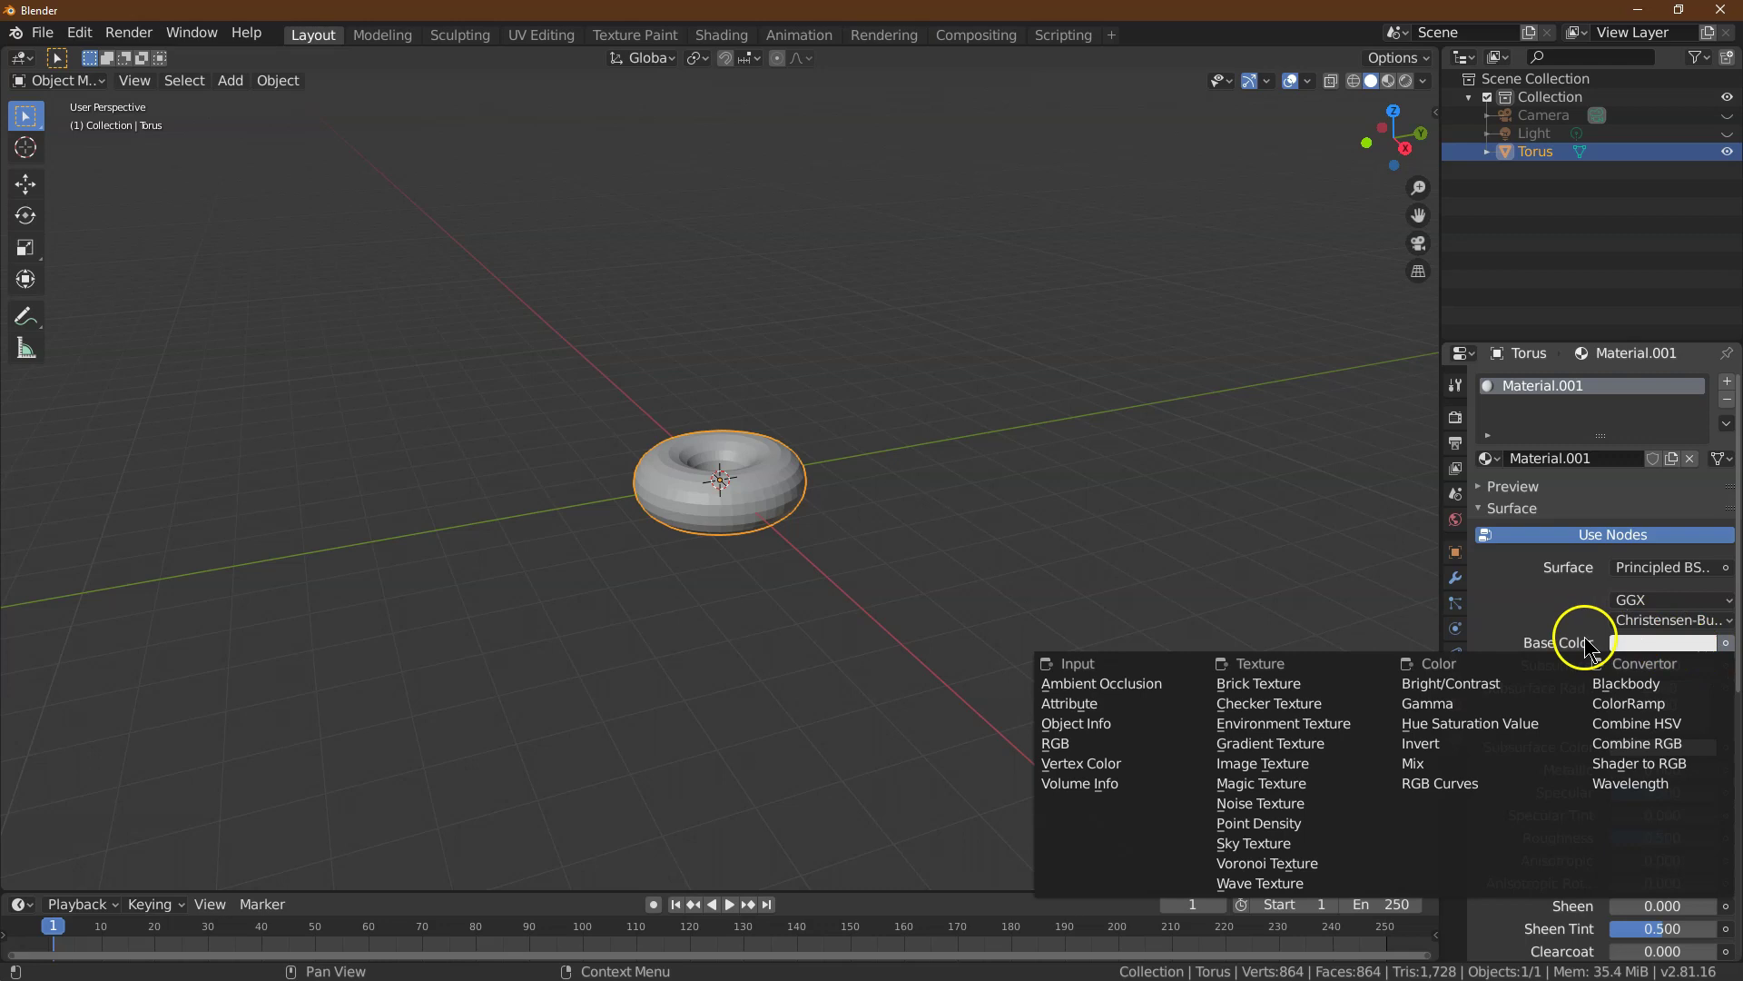
left_click(1595, 642)
left_click(1727, 643)
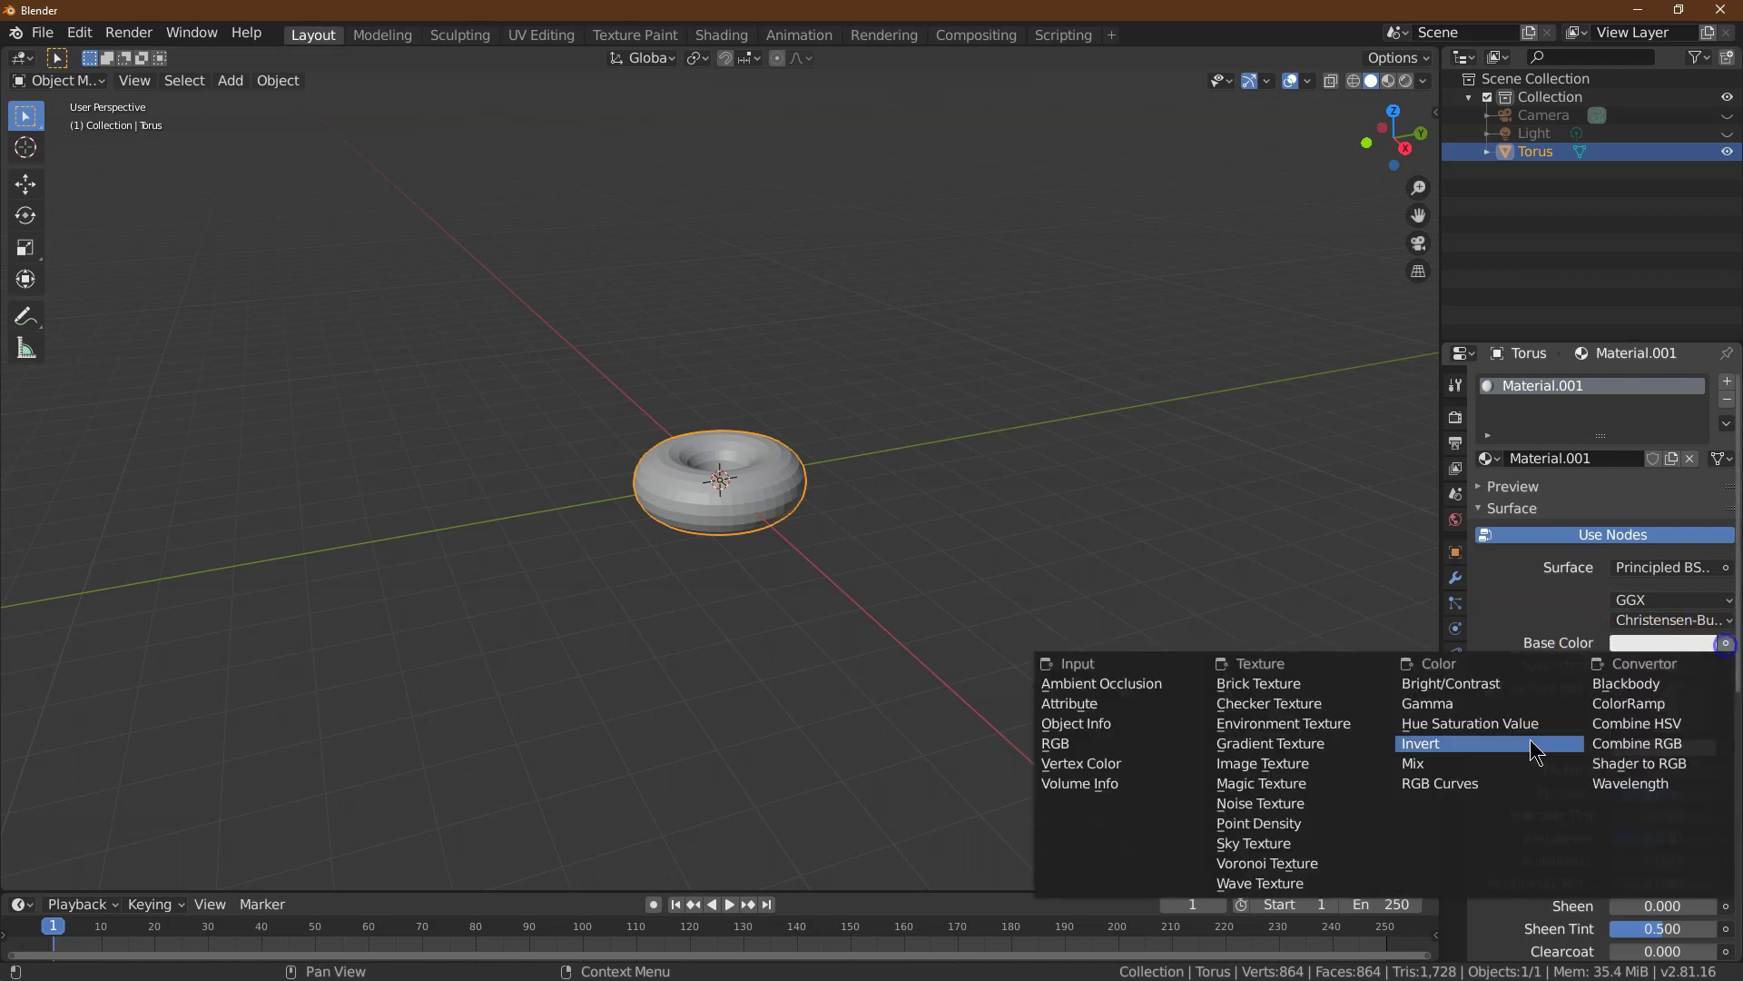
left_click(1287, 758)
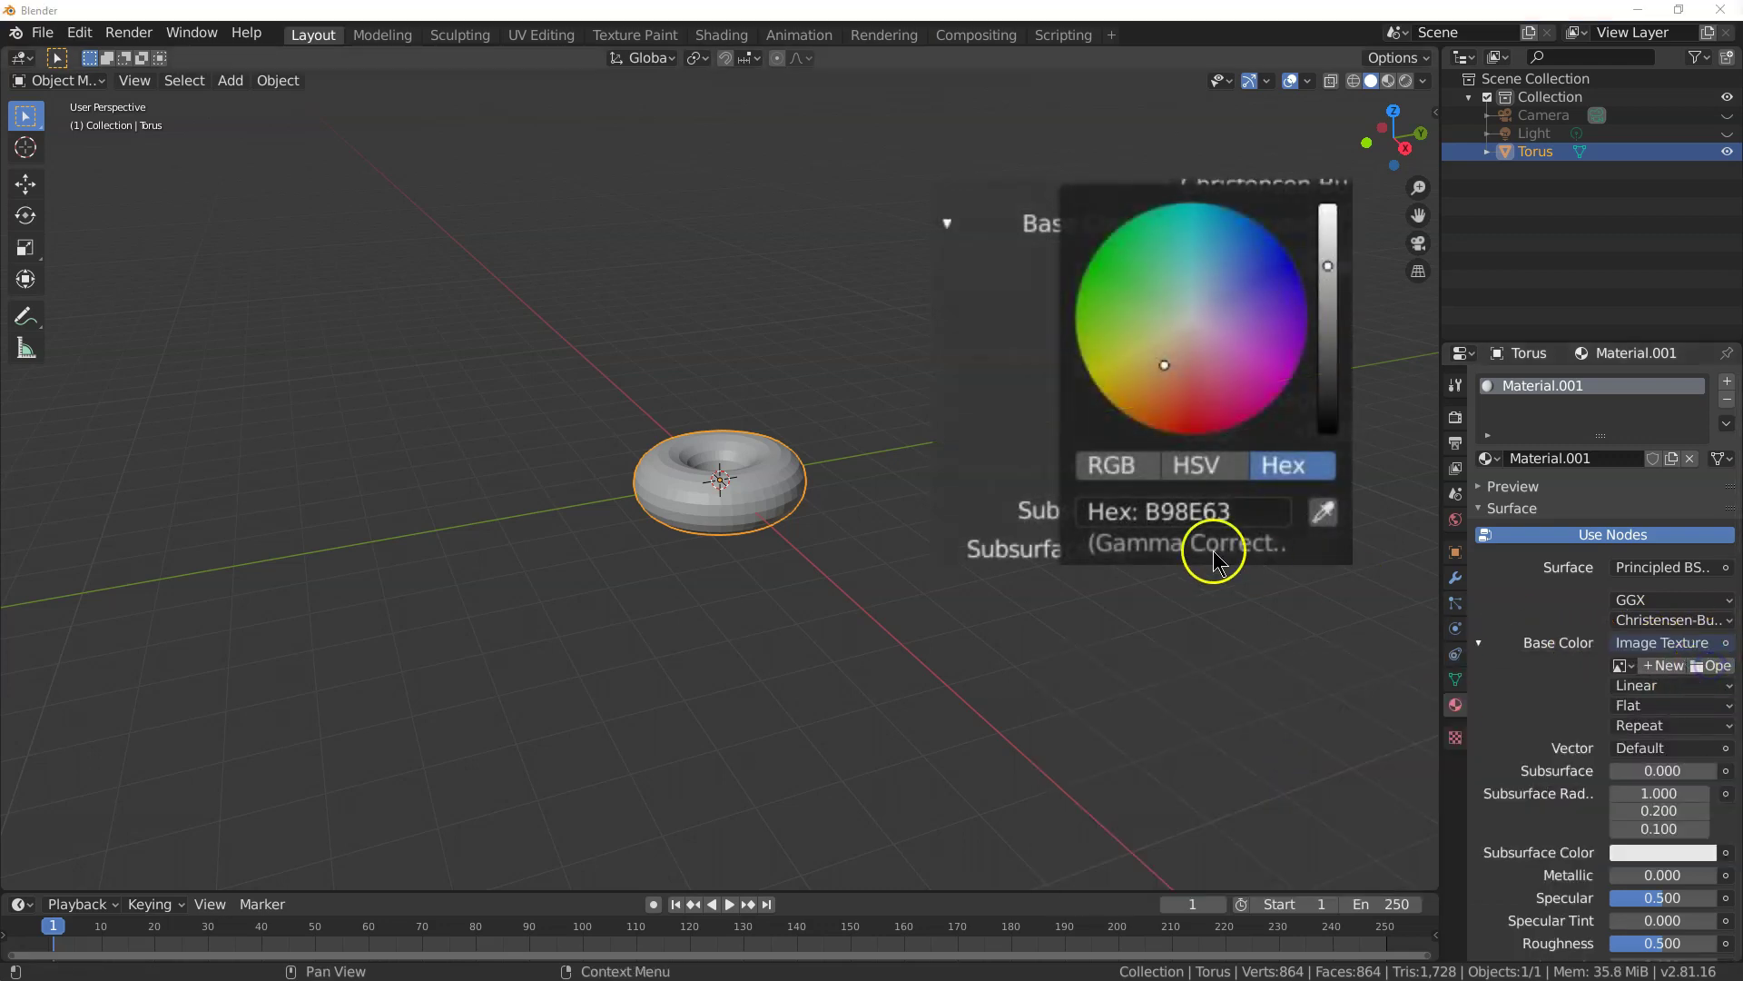
- Load donut texture.png from D:\DownBin into the image texture and view it in Material Preview
left_click(1711, 666)
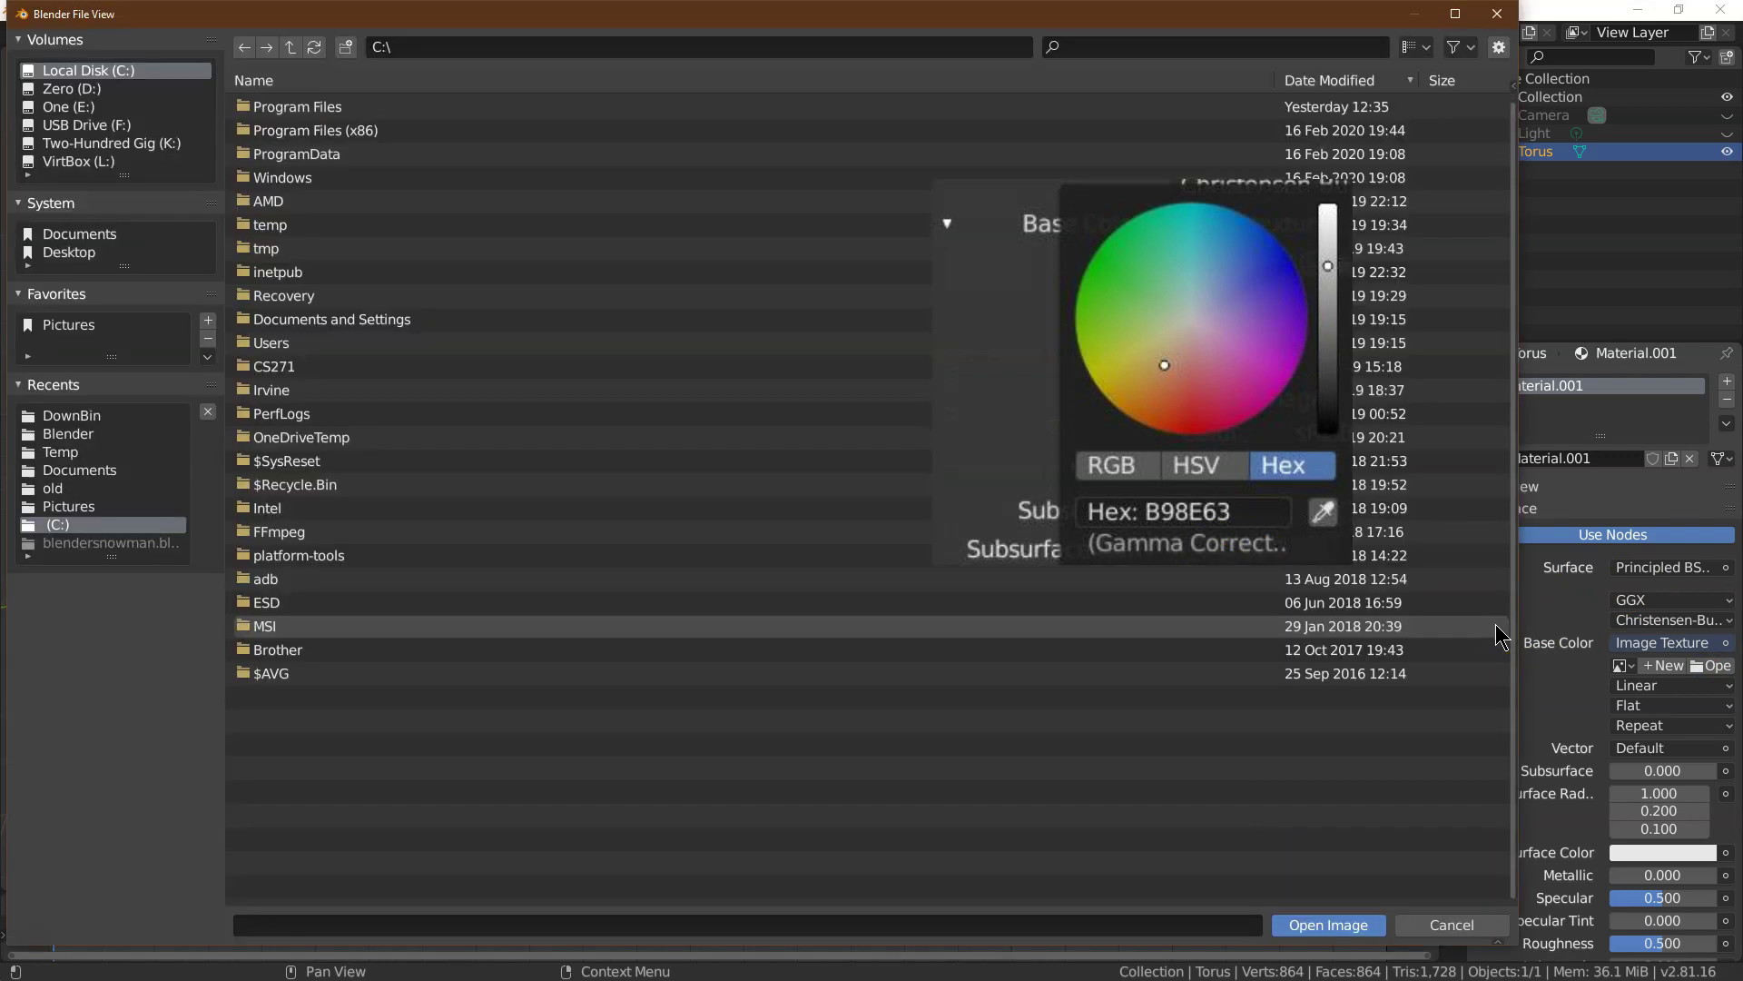
left_click(102, 88)
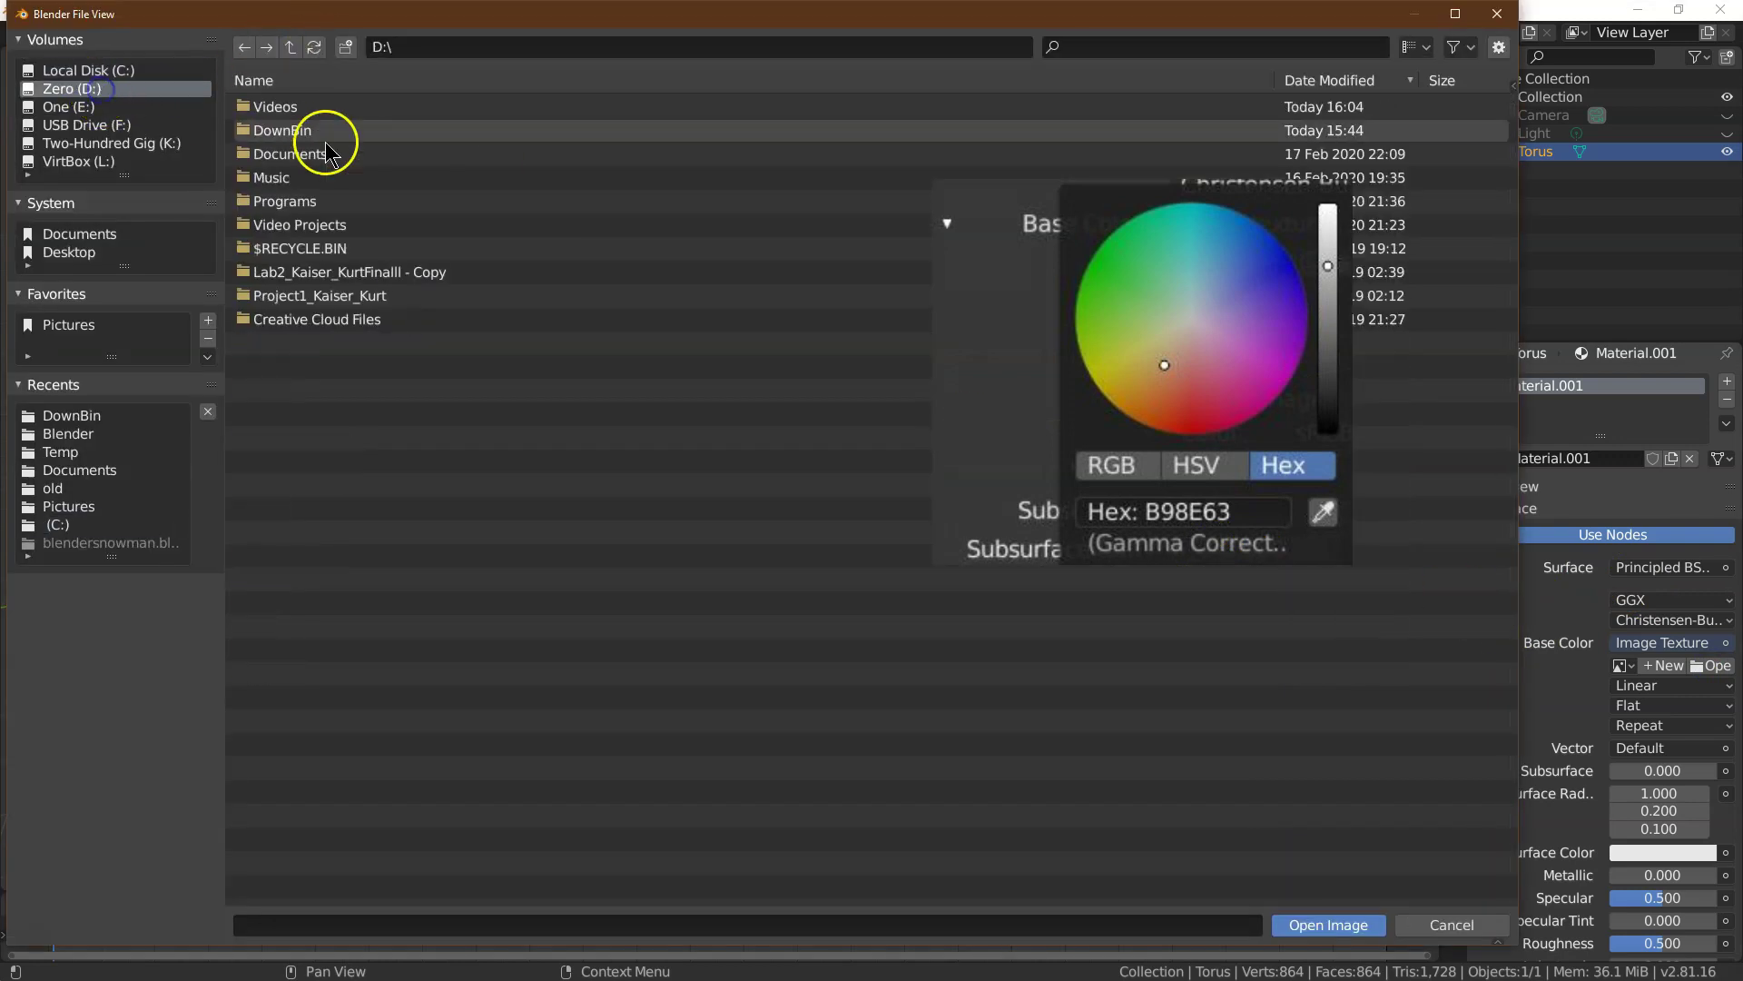
double_click(303, 128)
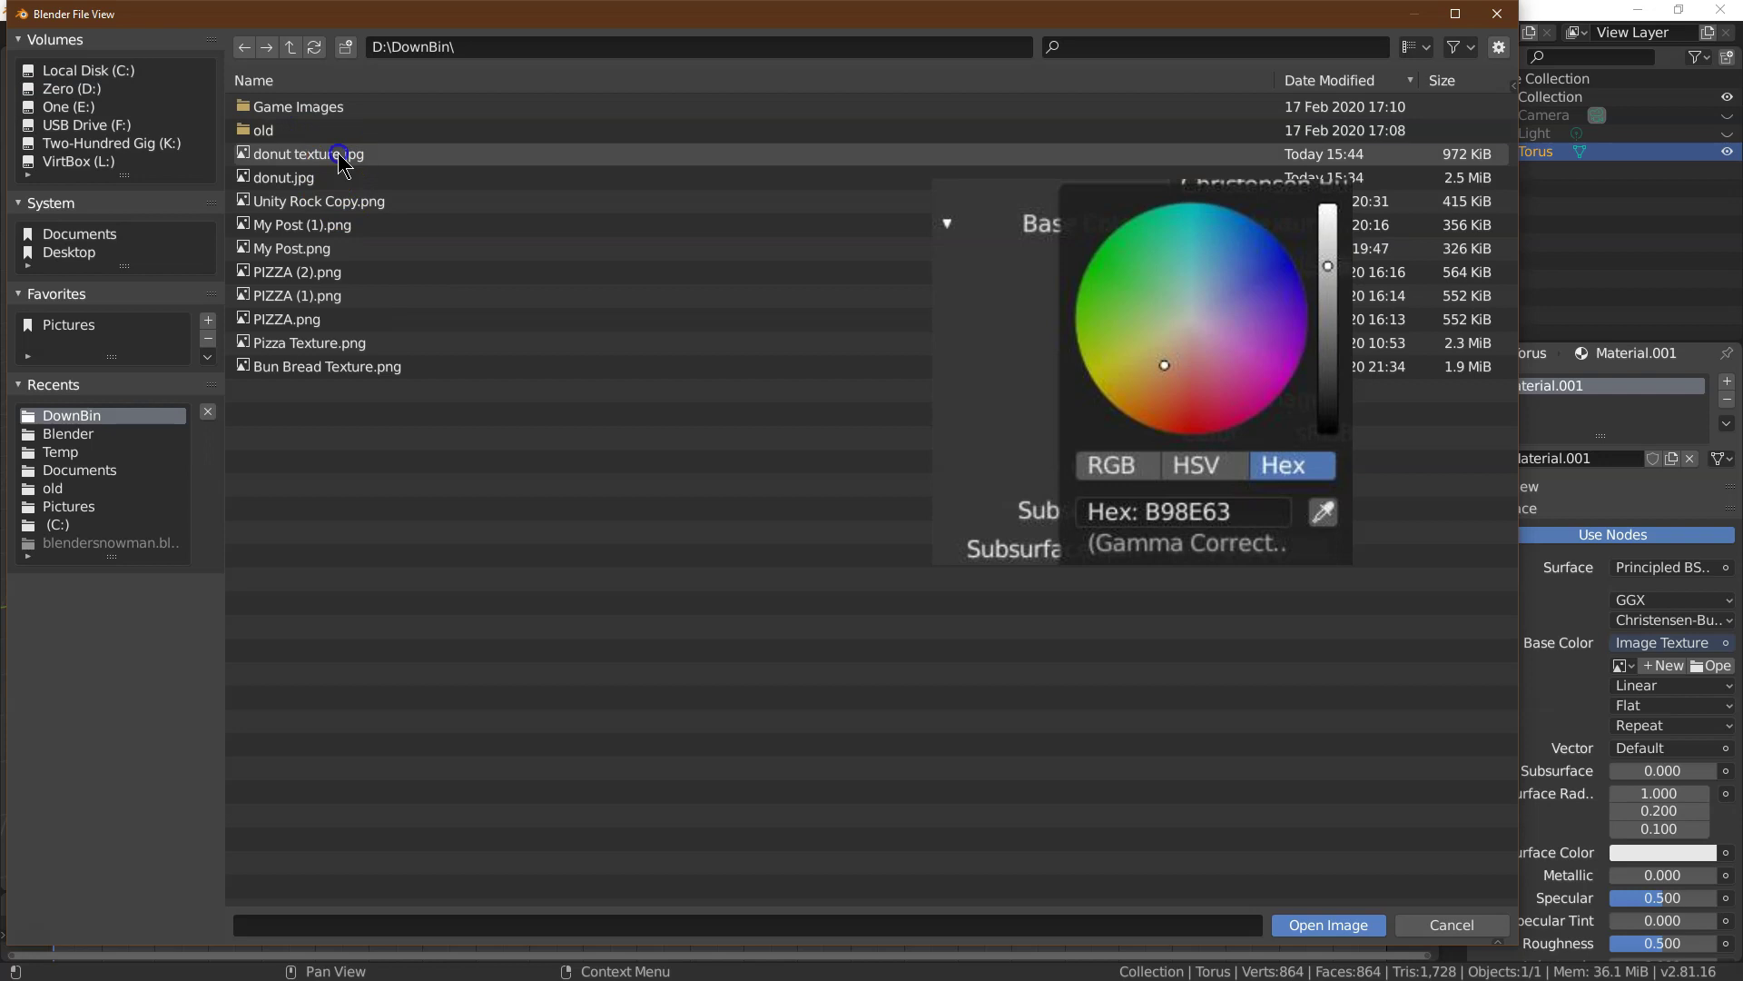
double_click(338, 156)
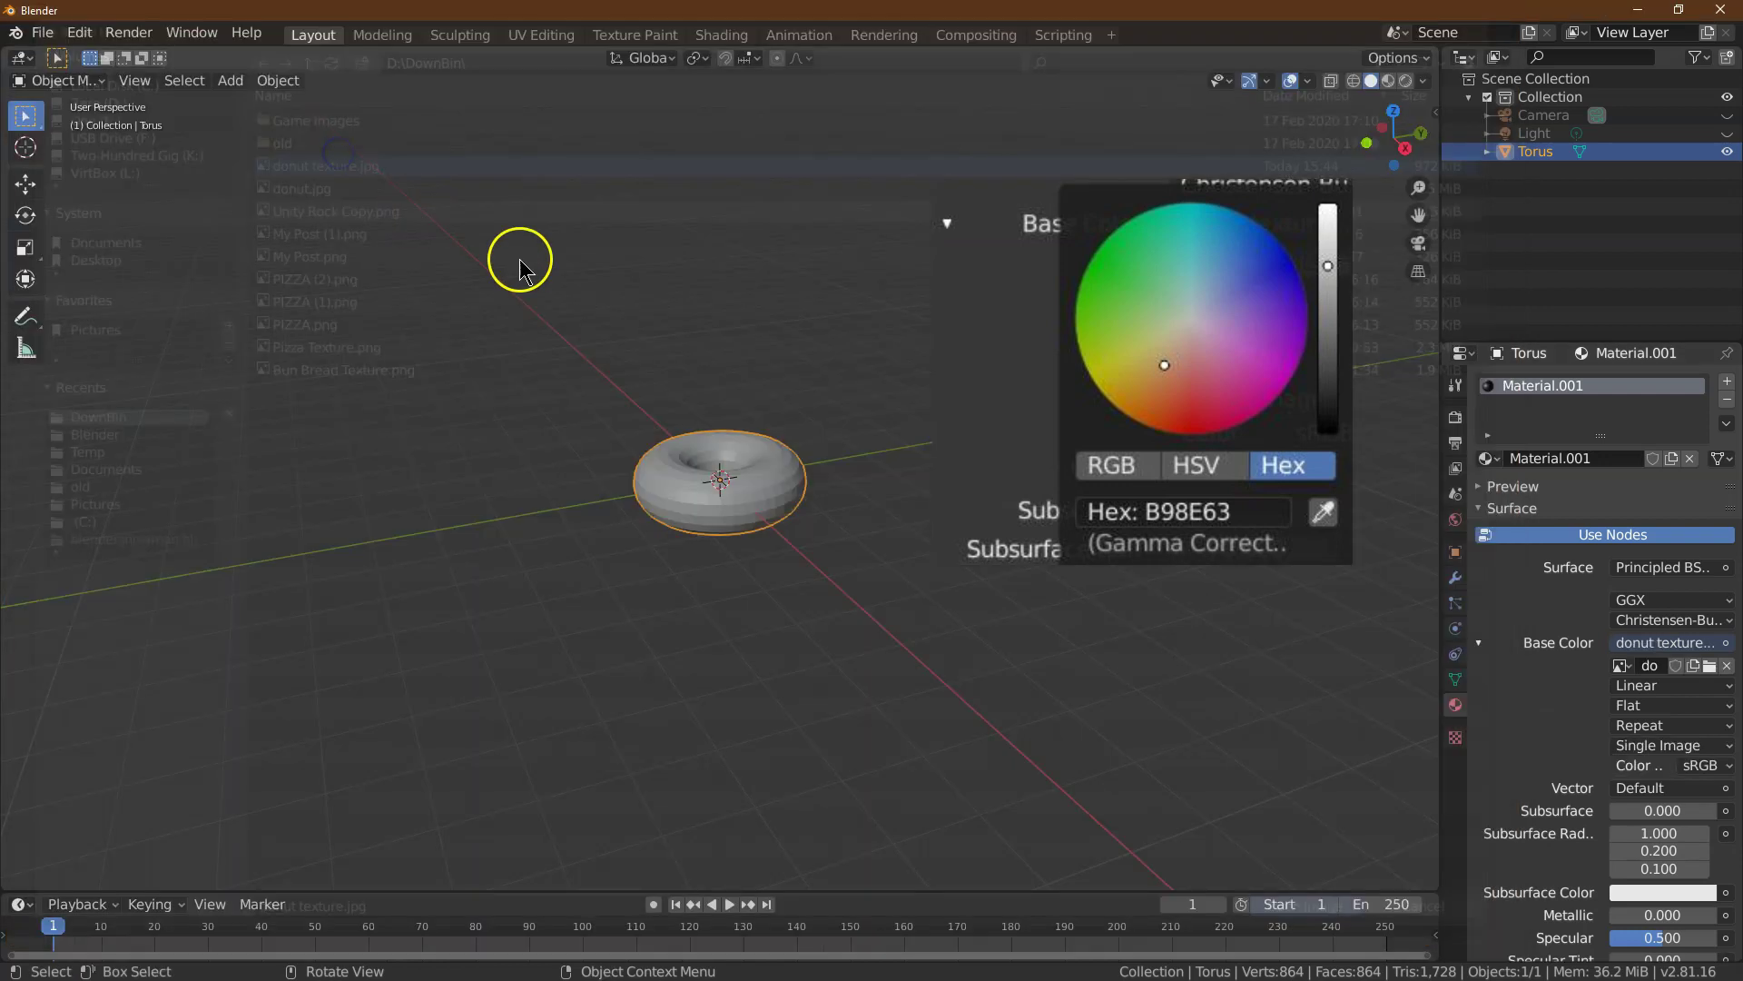
left_click(1388, 80)
left_click_drag(1398, 147, 1418, 211)
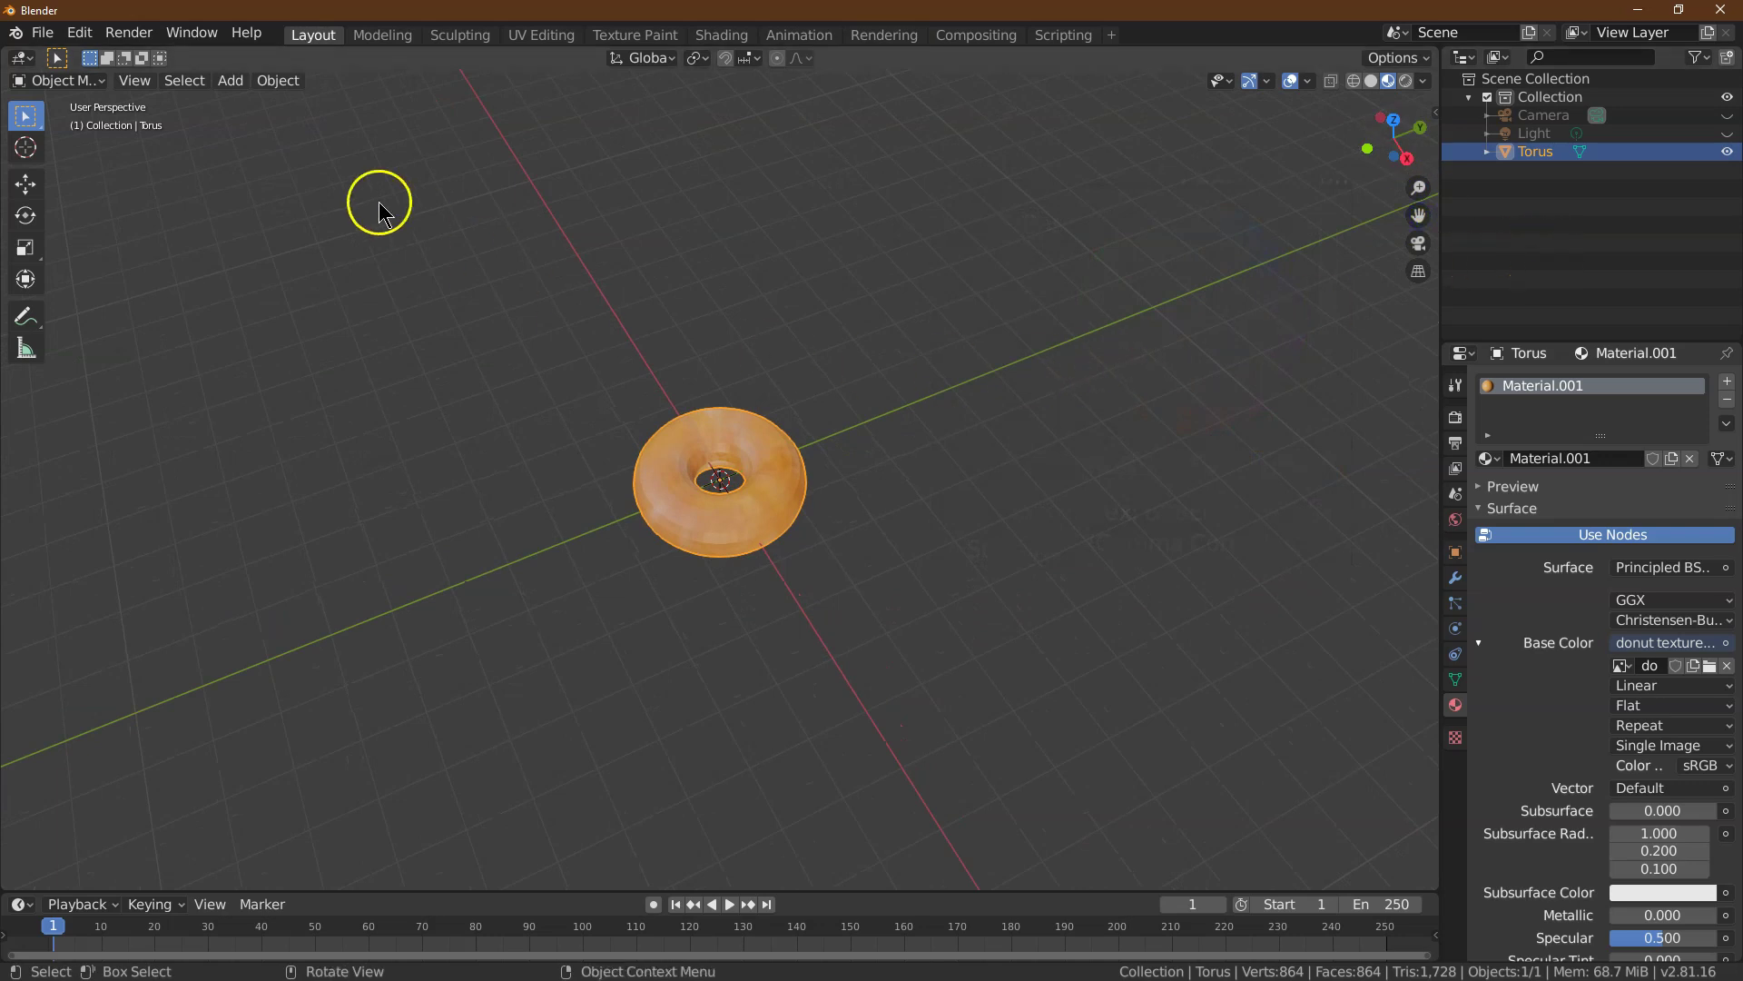
- Add a circle mesh to the scene
left_click(271, 87)
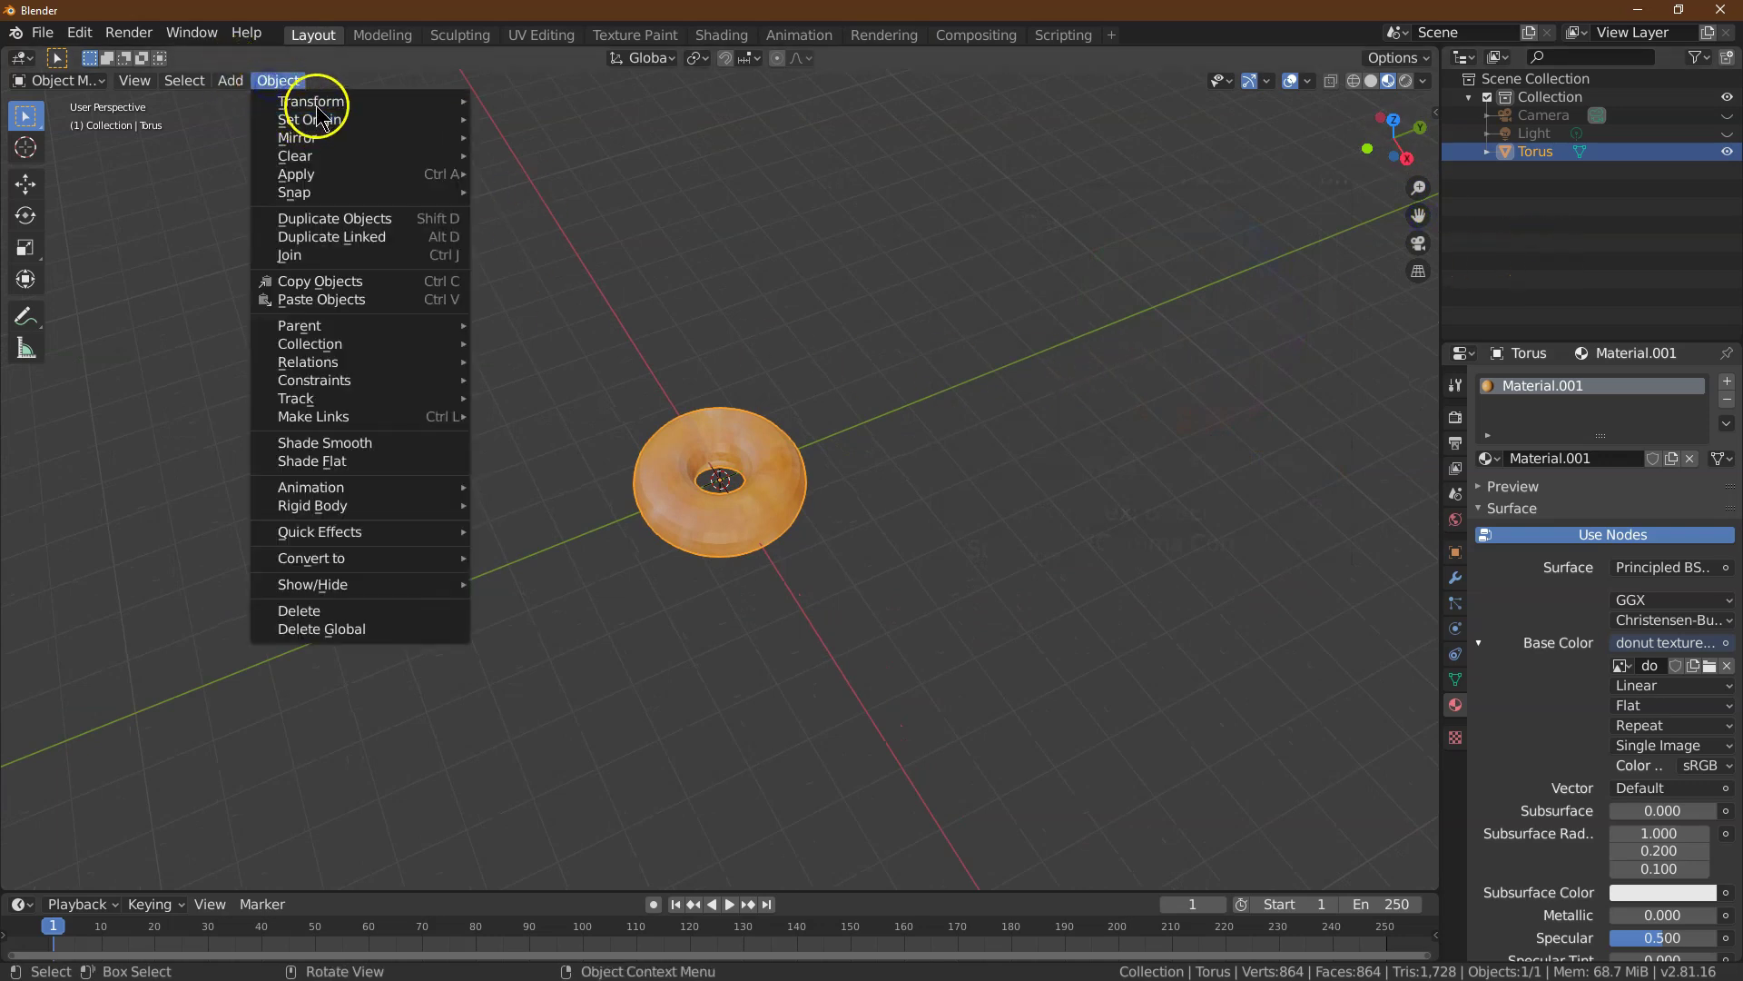
mouse_move(229, 80)
mouse_move(246, 108)
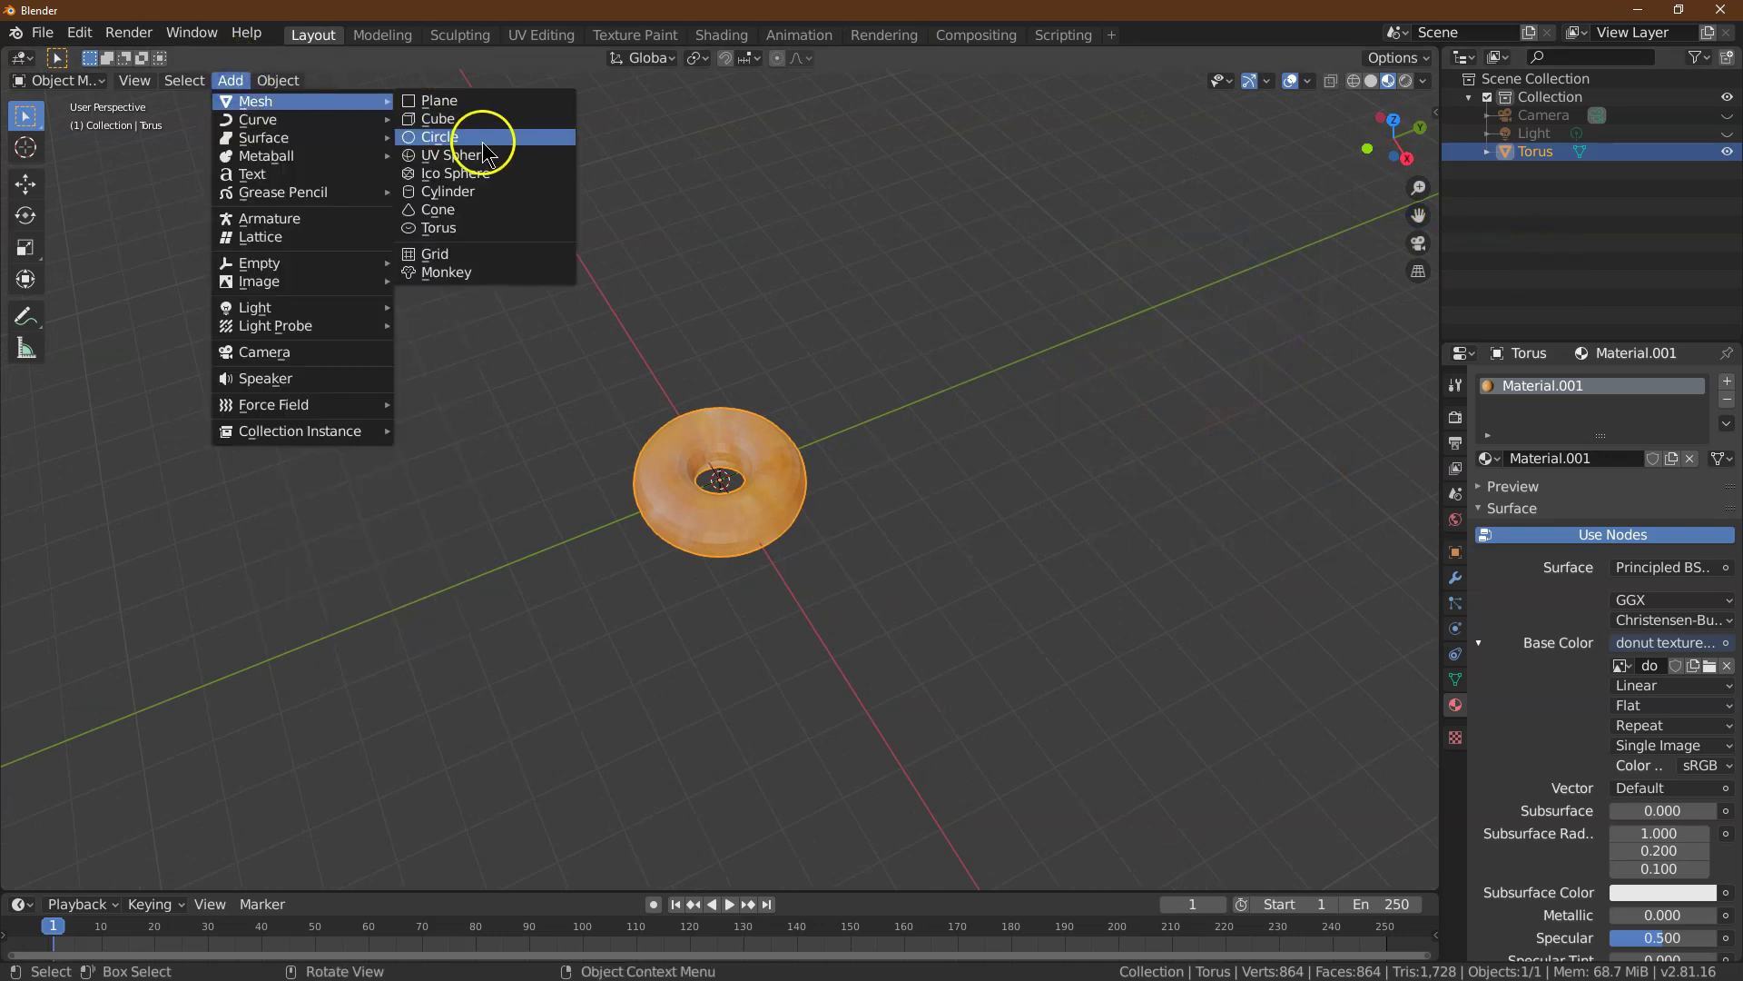
left_click(484, 140)
- Raise the circle to Z = 1 m, then view it from the top with Object properties shown
left_click(1405, 158)
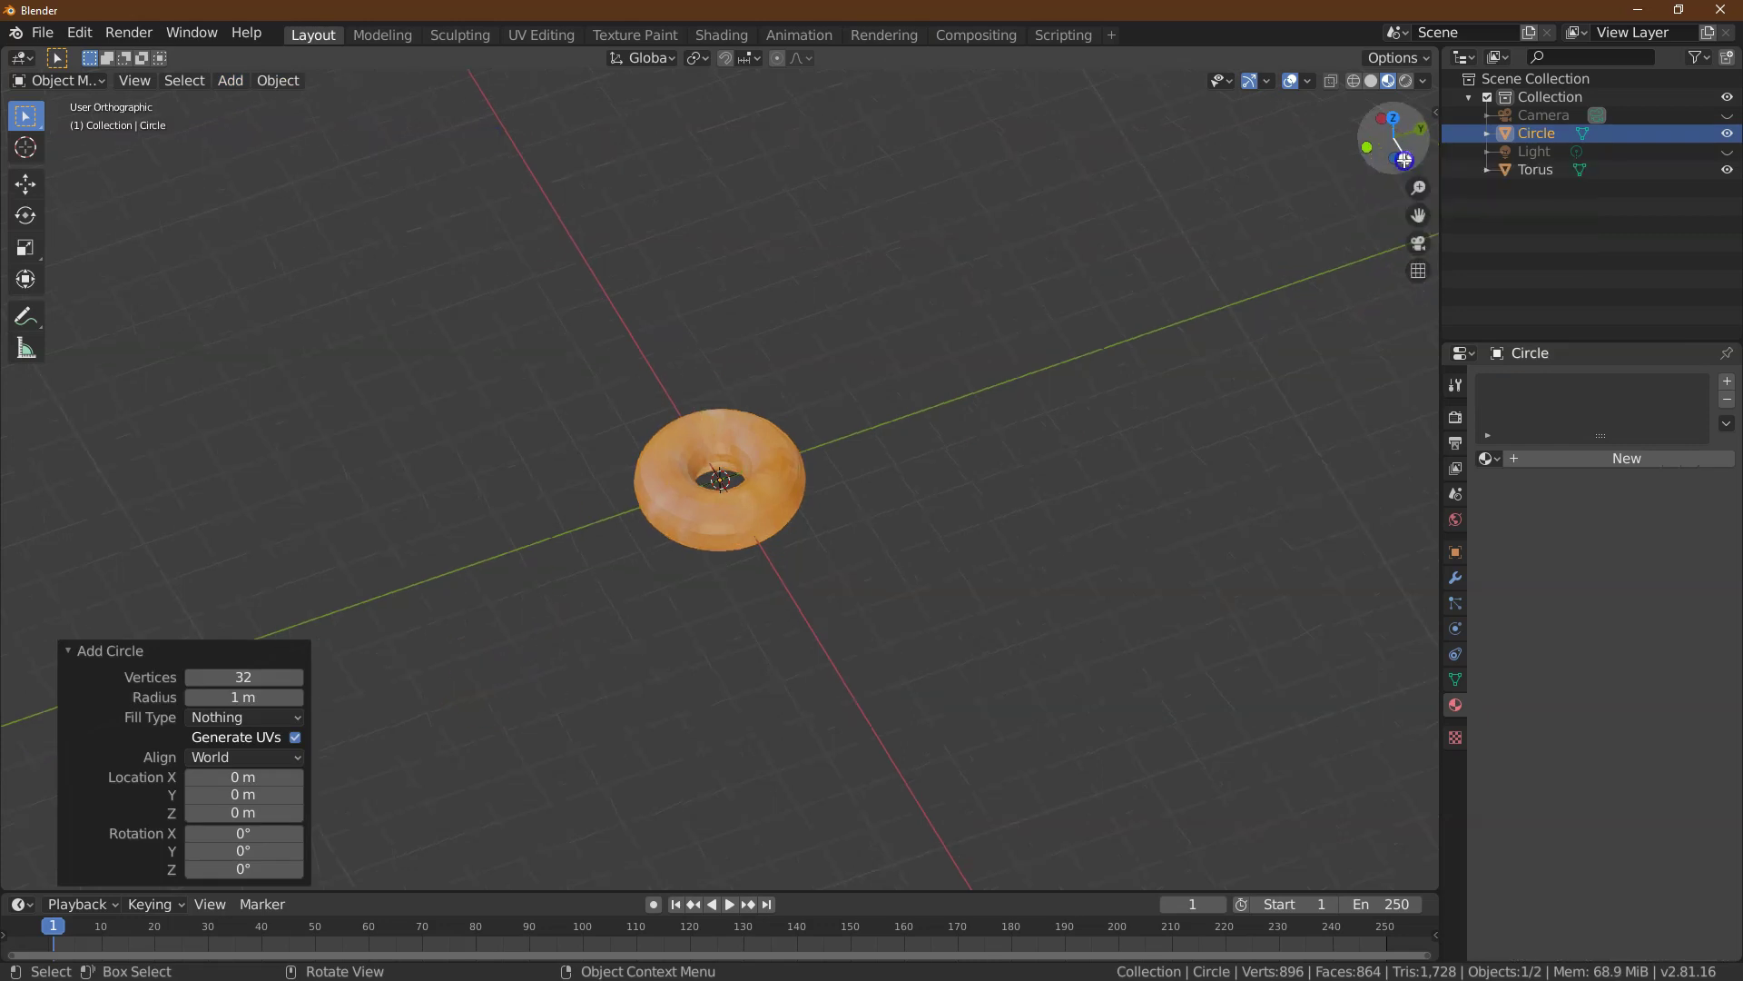
left_click(23, 182)
left_click_drag(720, 405, 718, 346)
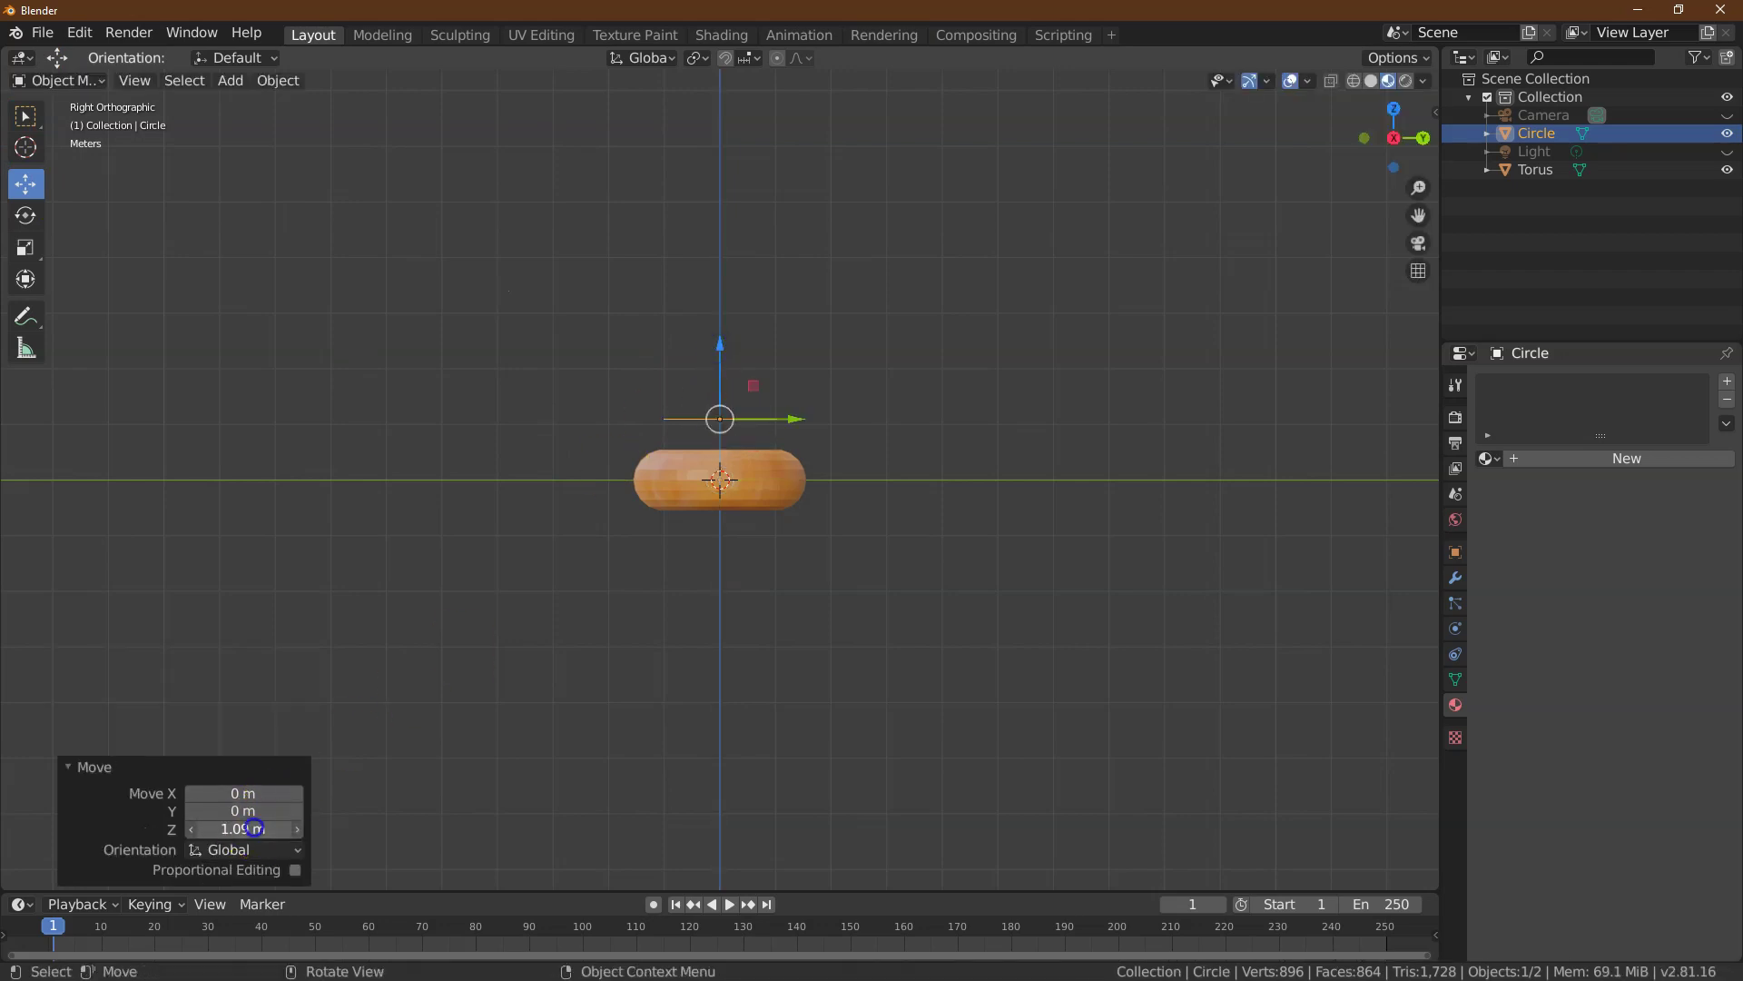
key("Return")
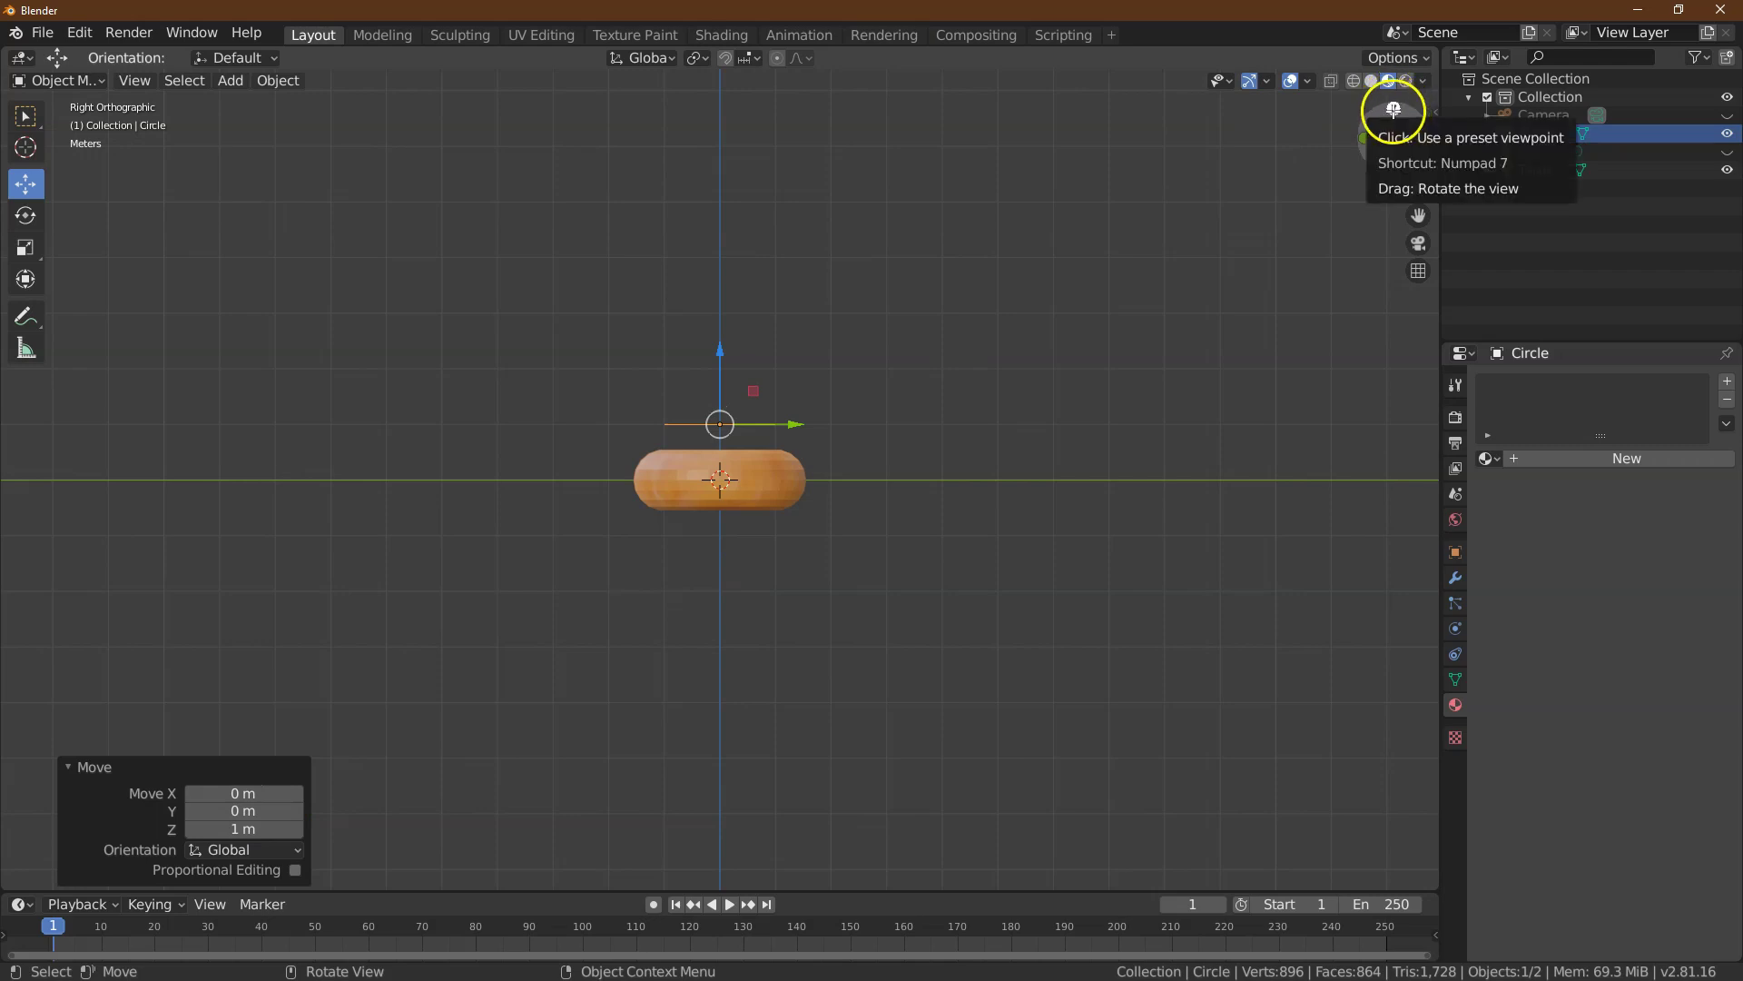
left_click(1394, 110)
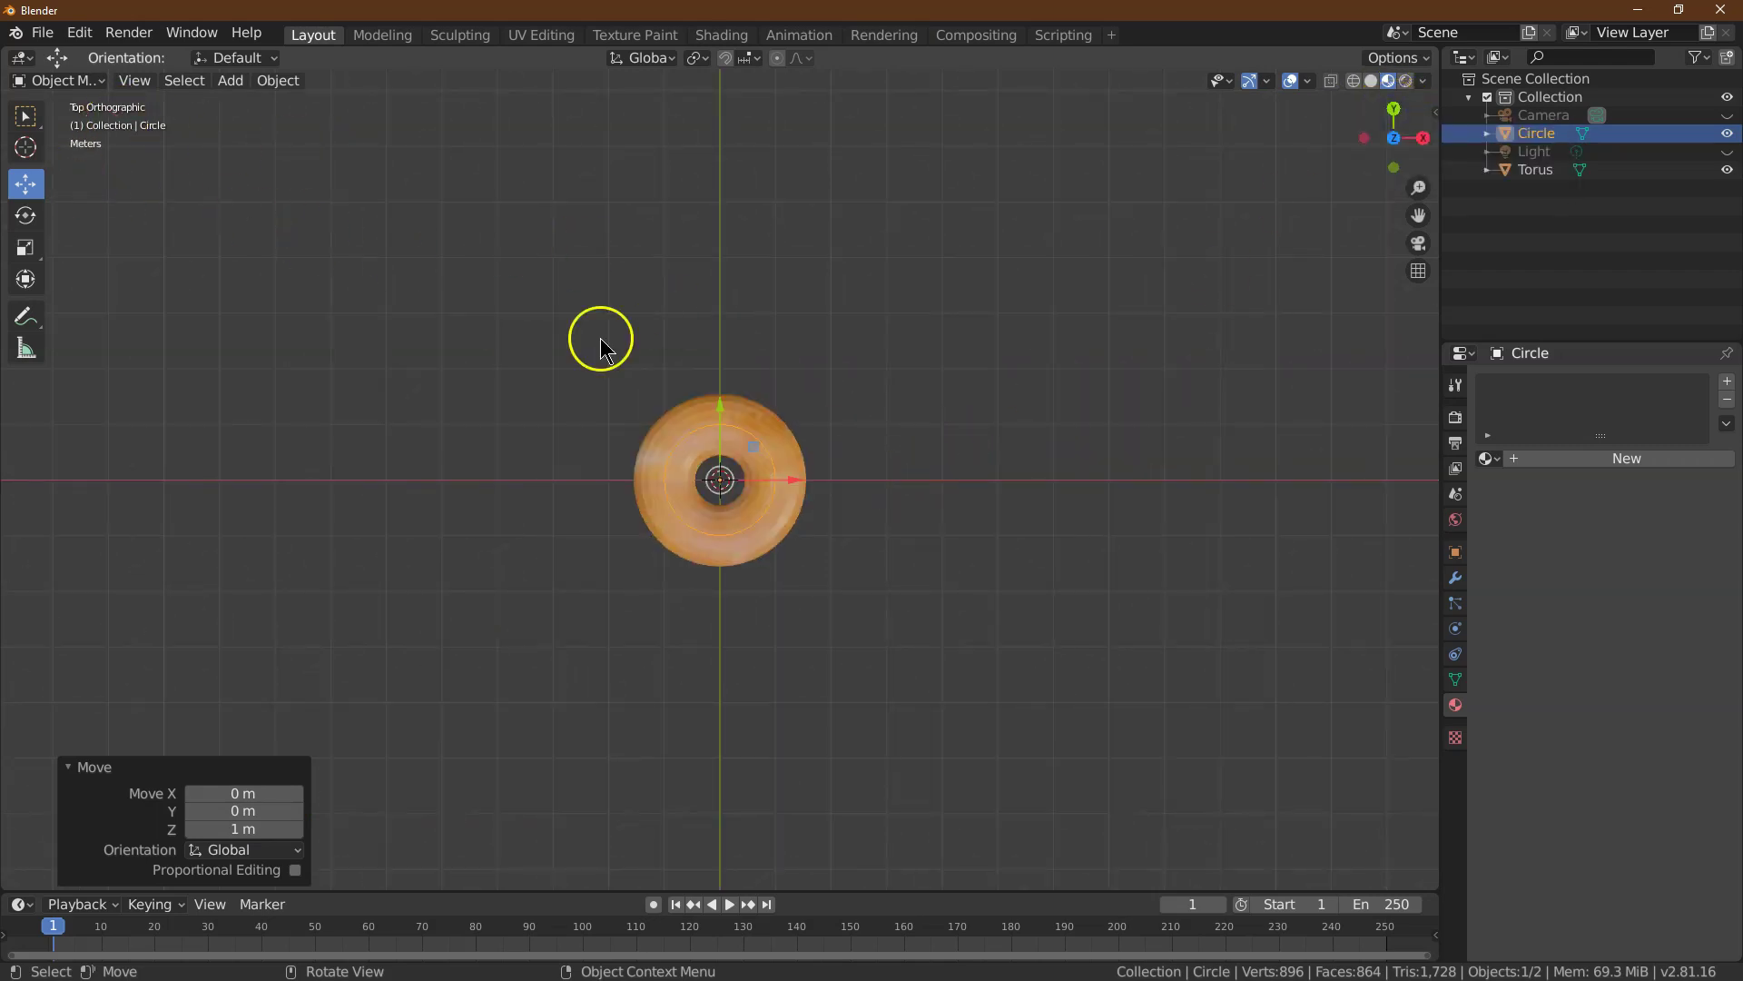
left_click(1455, 551)
- Set the circle's X and Y scale to 1.5, then bring up the mode menu
left_click(1639, 575)
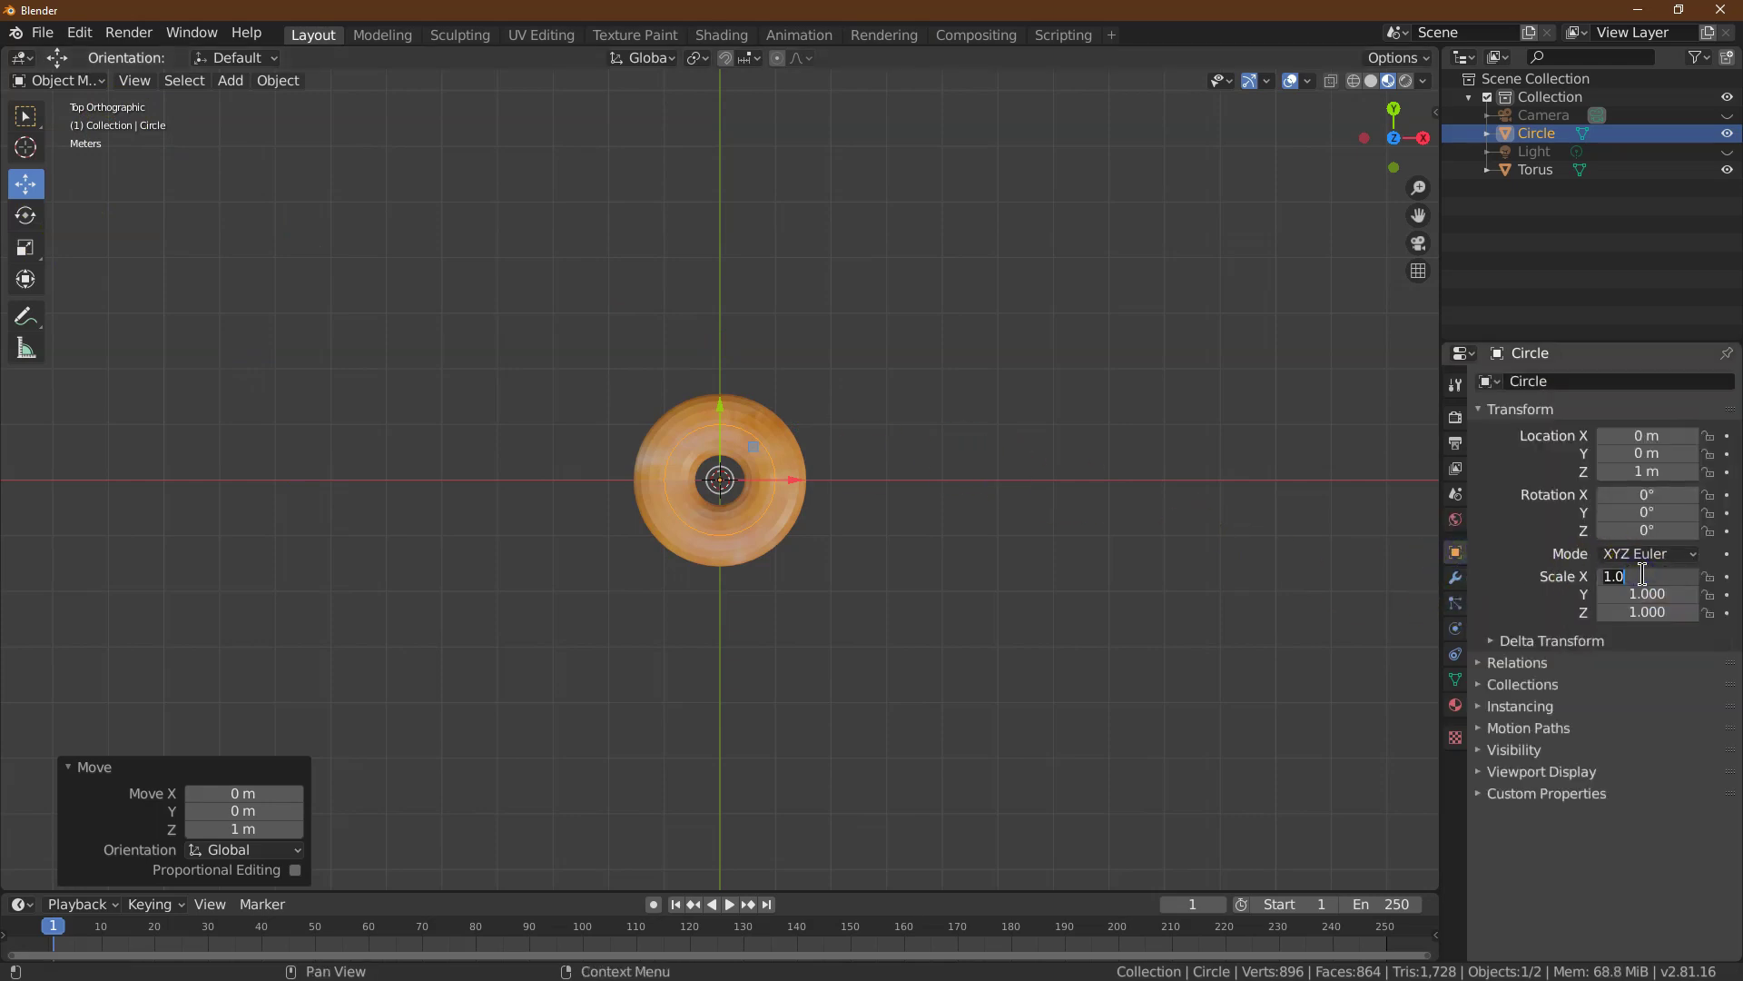
key("Tab")
key("Return")
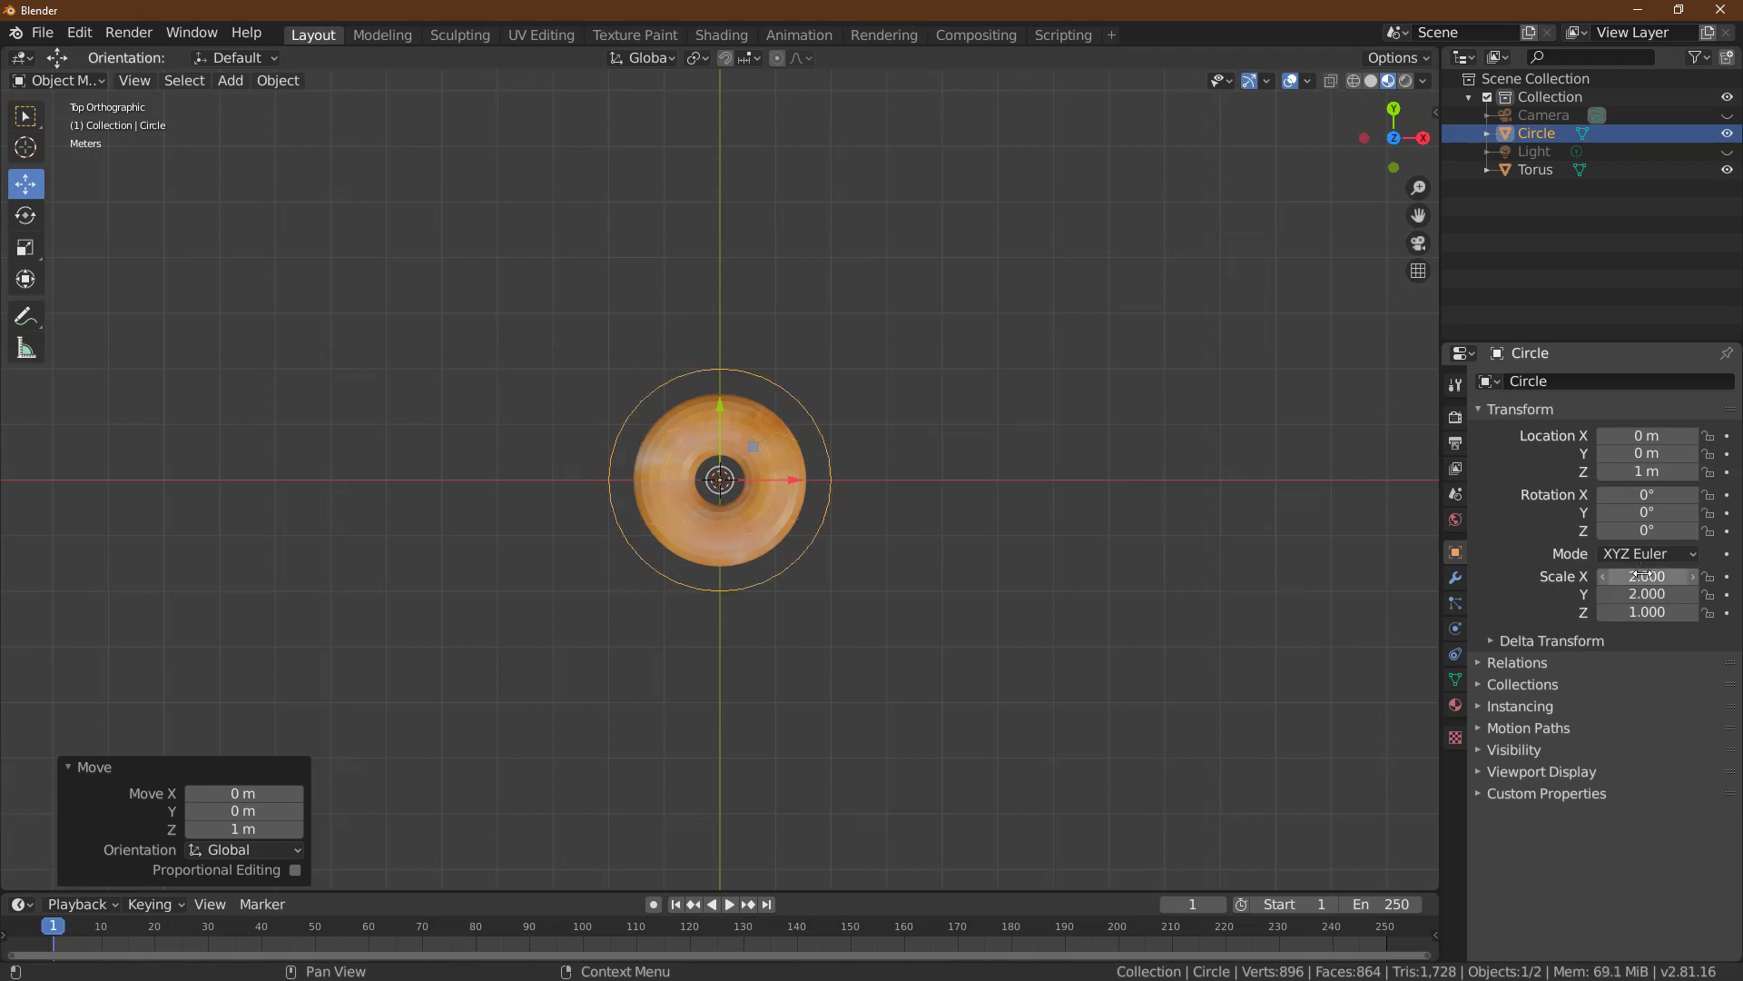
left_click(1643, 577)
type("1")
key("Tab")
key("Return")
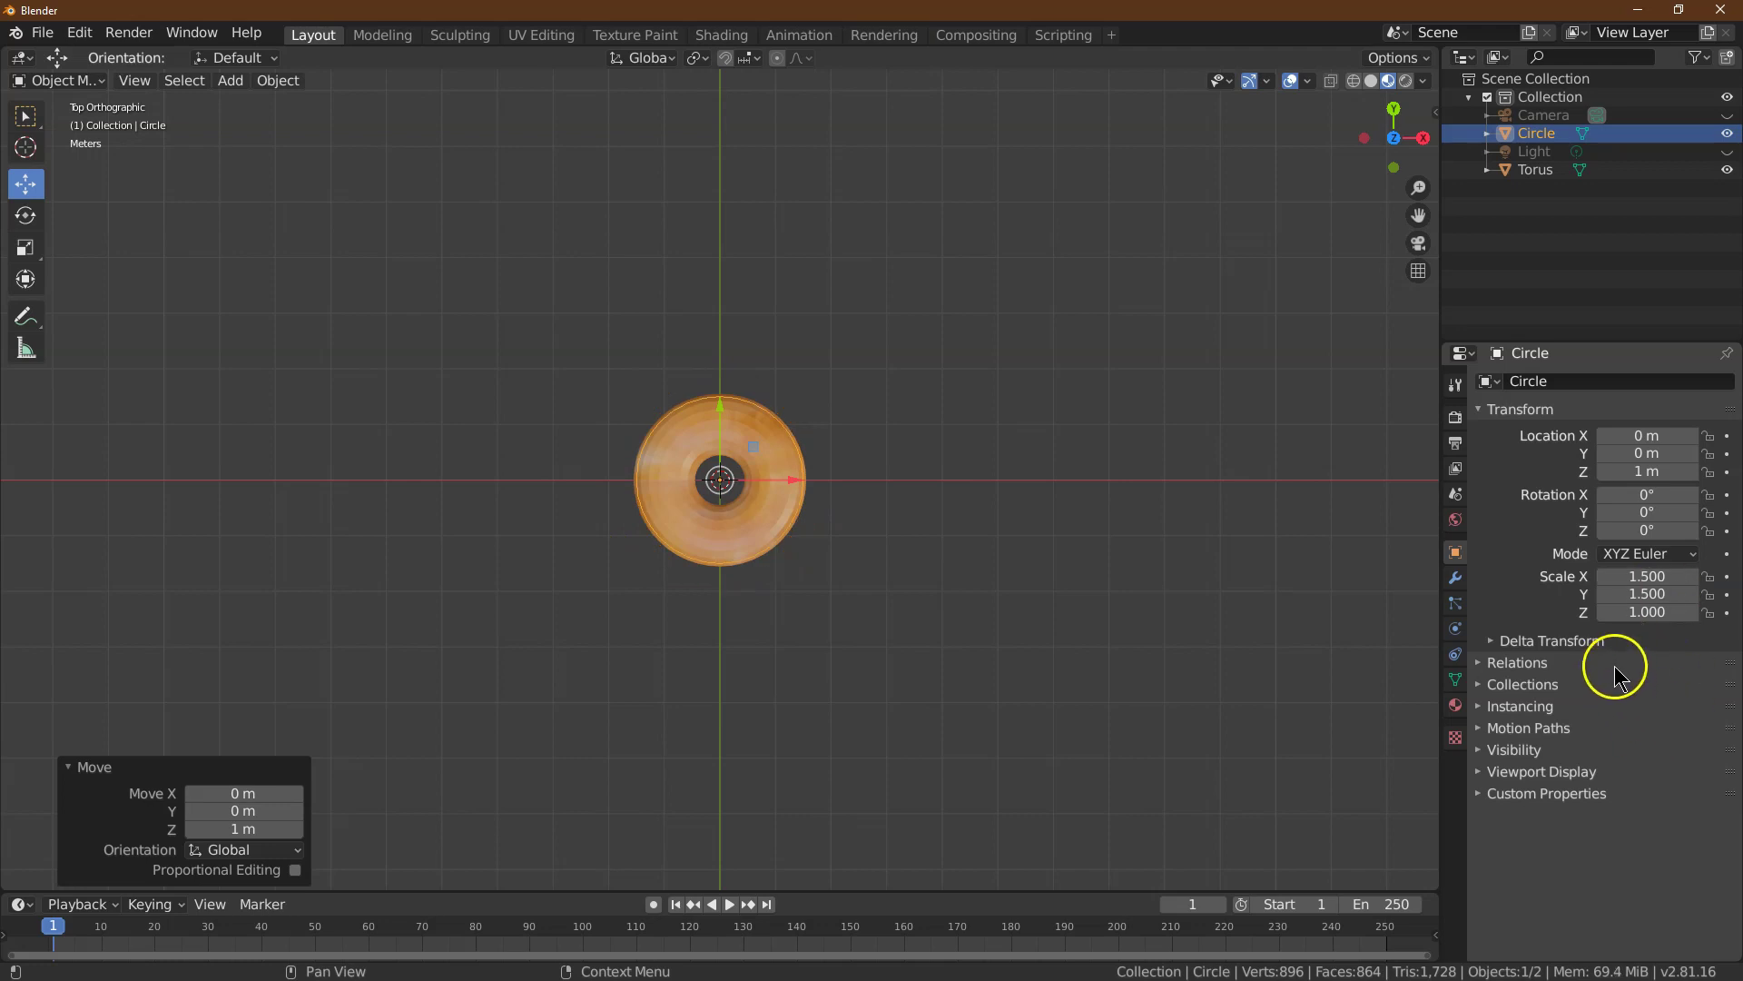
left_click(55, 86)
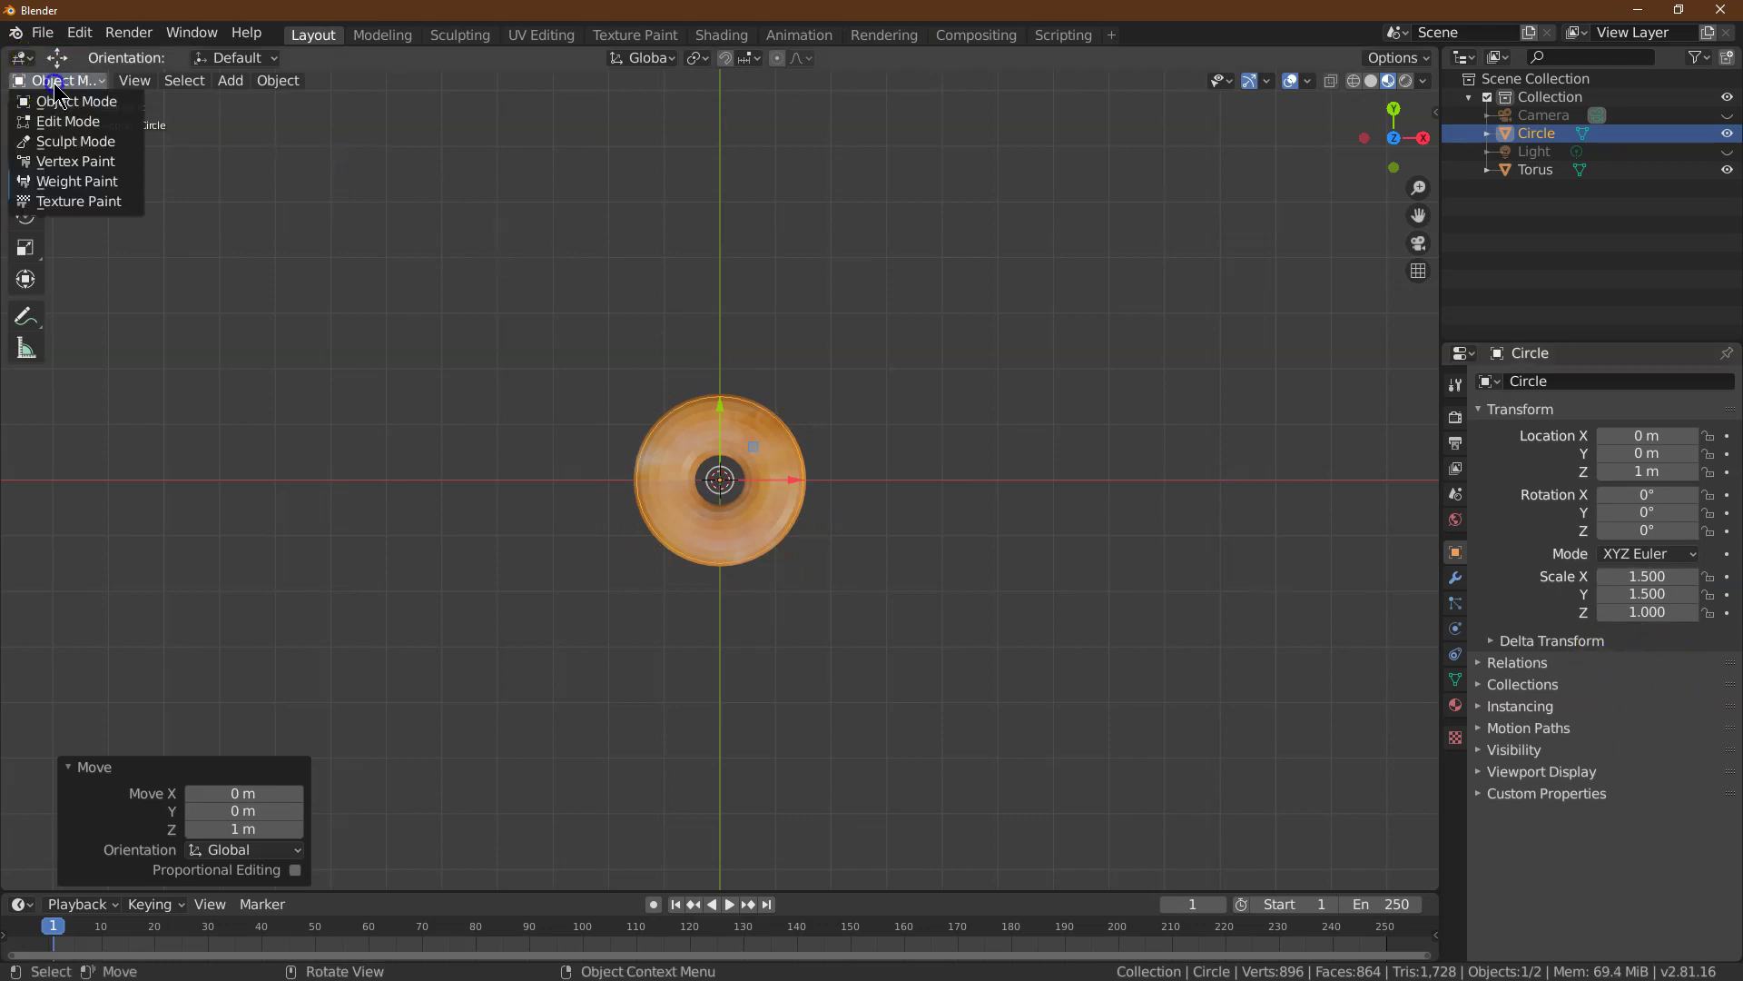
- In Edit Mode, fill the circle outline with one face using New Edge/Face from Vertices
left_click(66, 122)
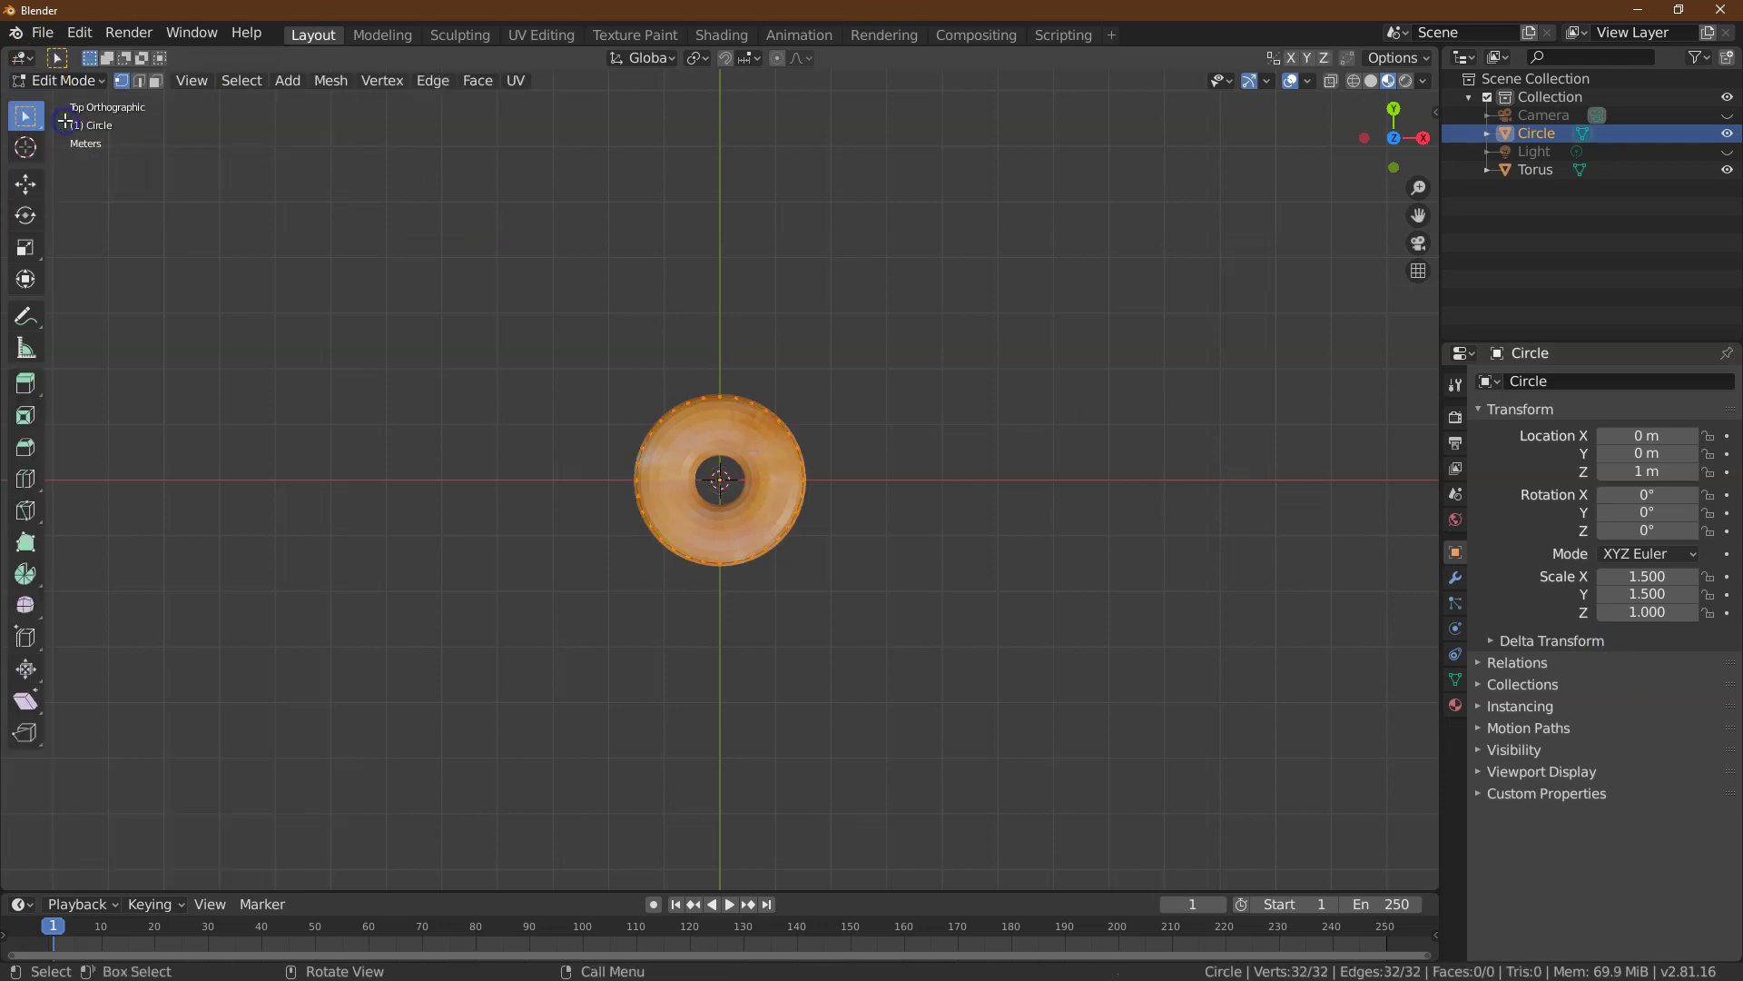
left_click(476, 82)
mouse_move(435, 83)
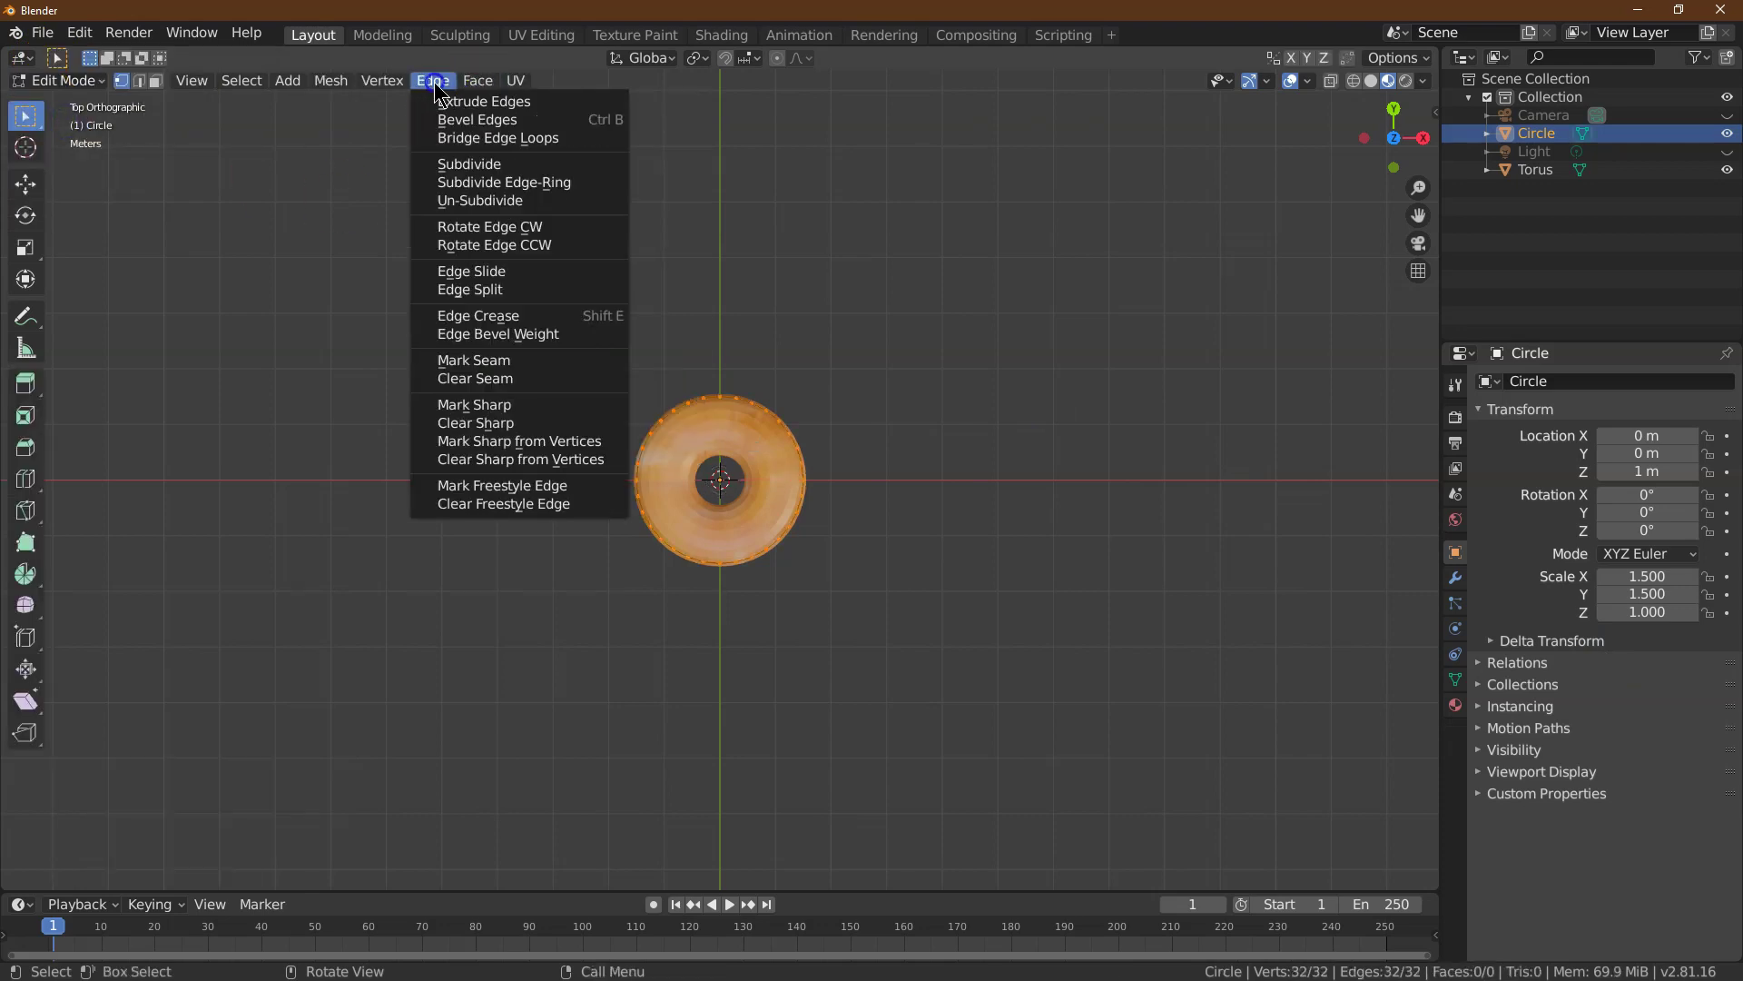
mouse_move(382, 82)
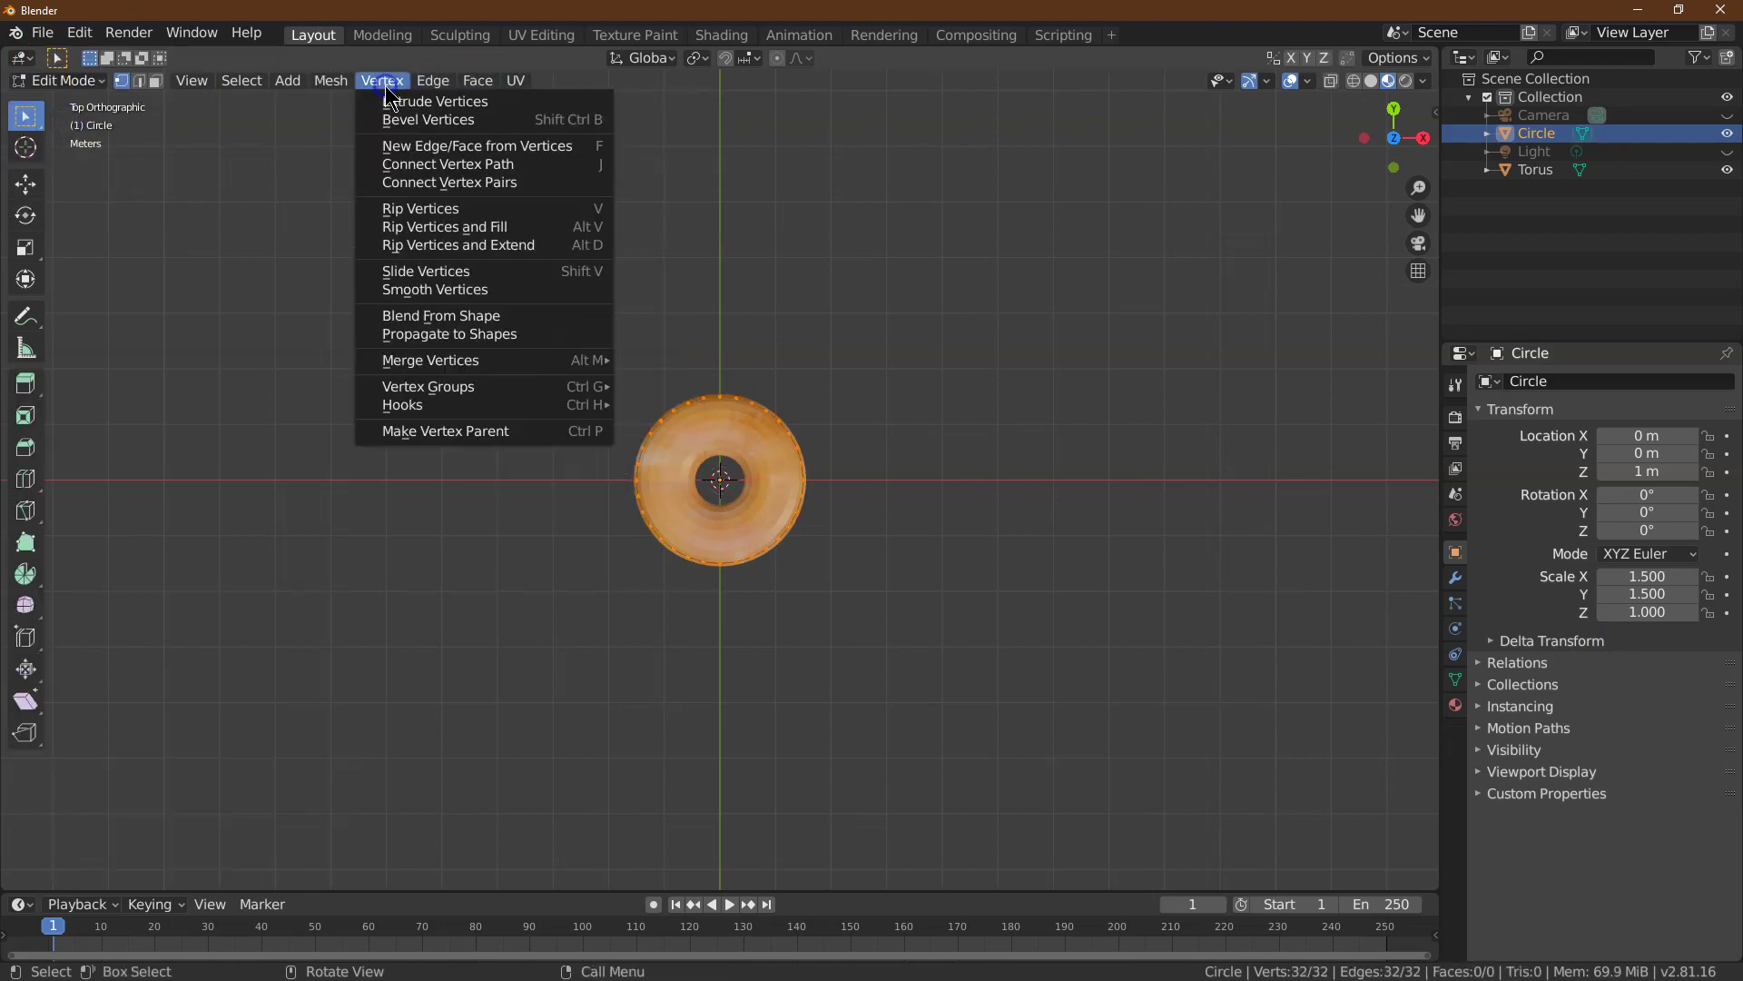
left_click(495, 146)
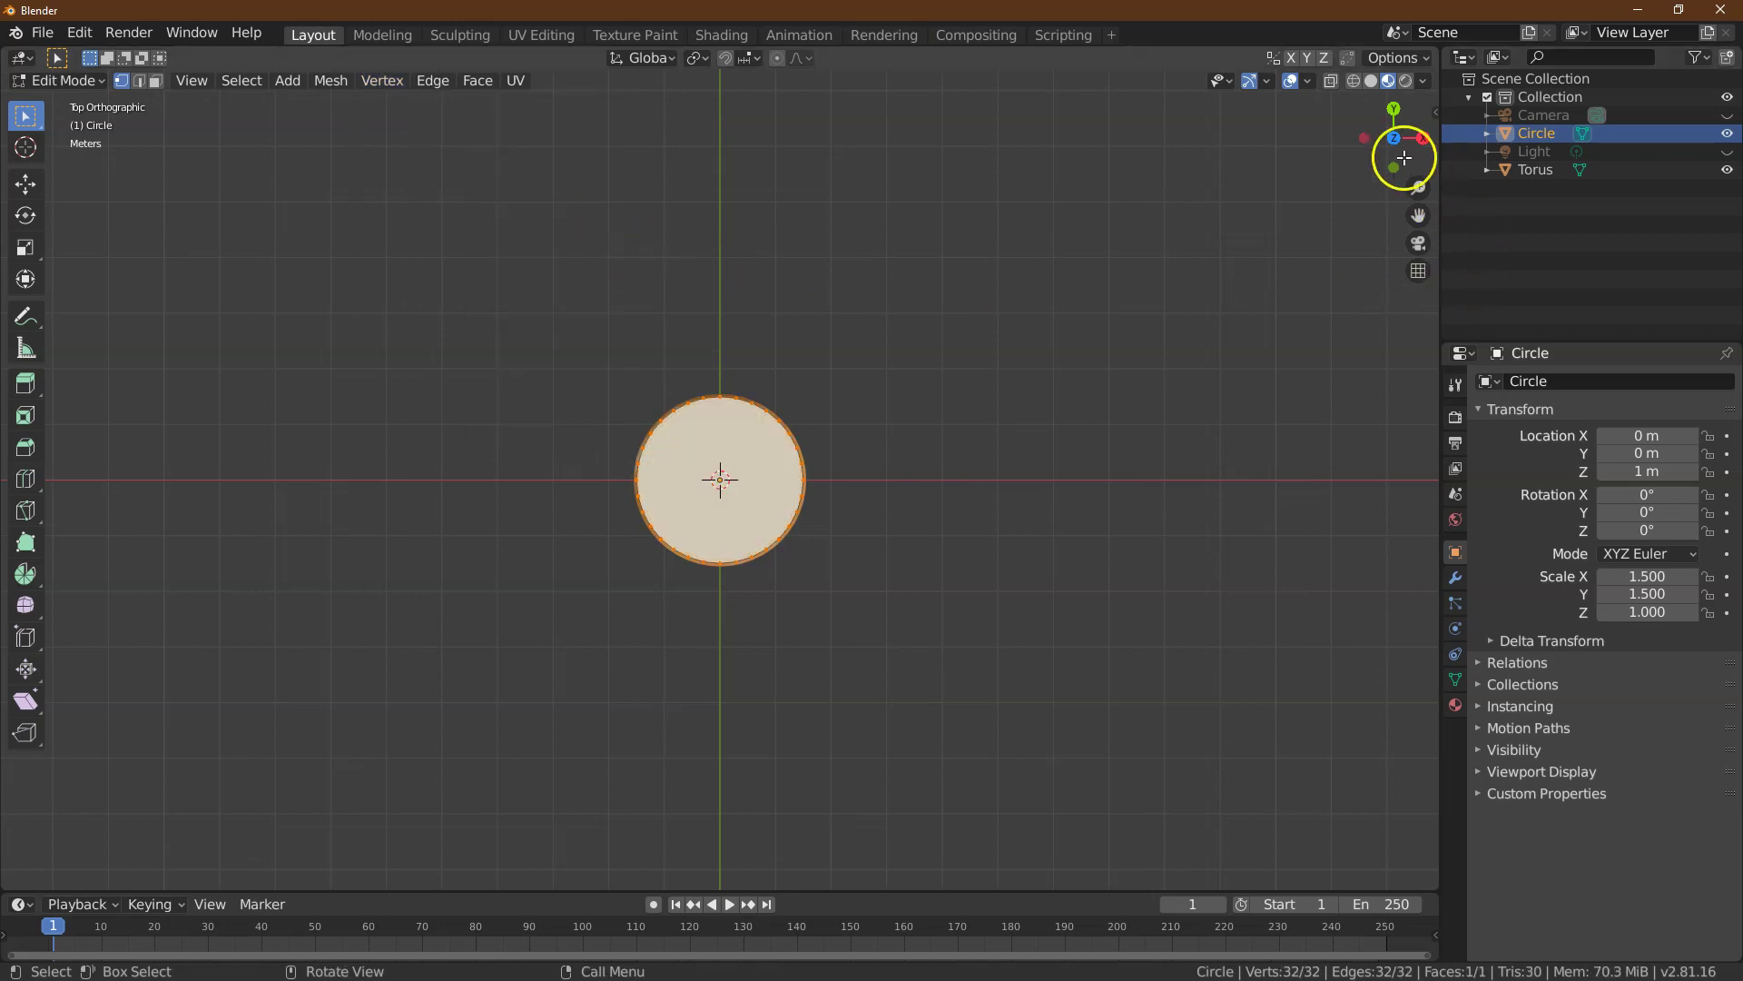
left_click_drag(1393, 137, 1387, 101)
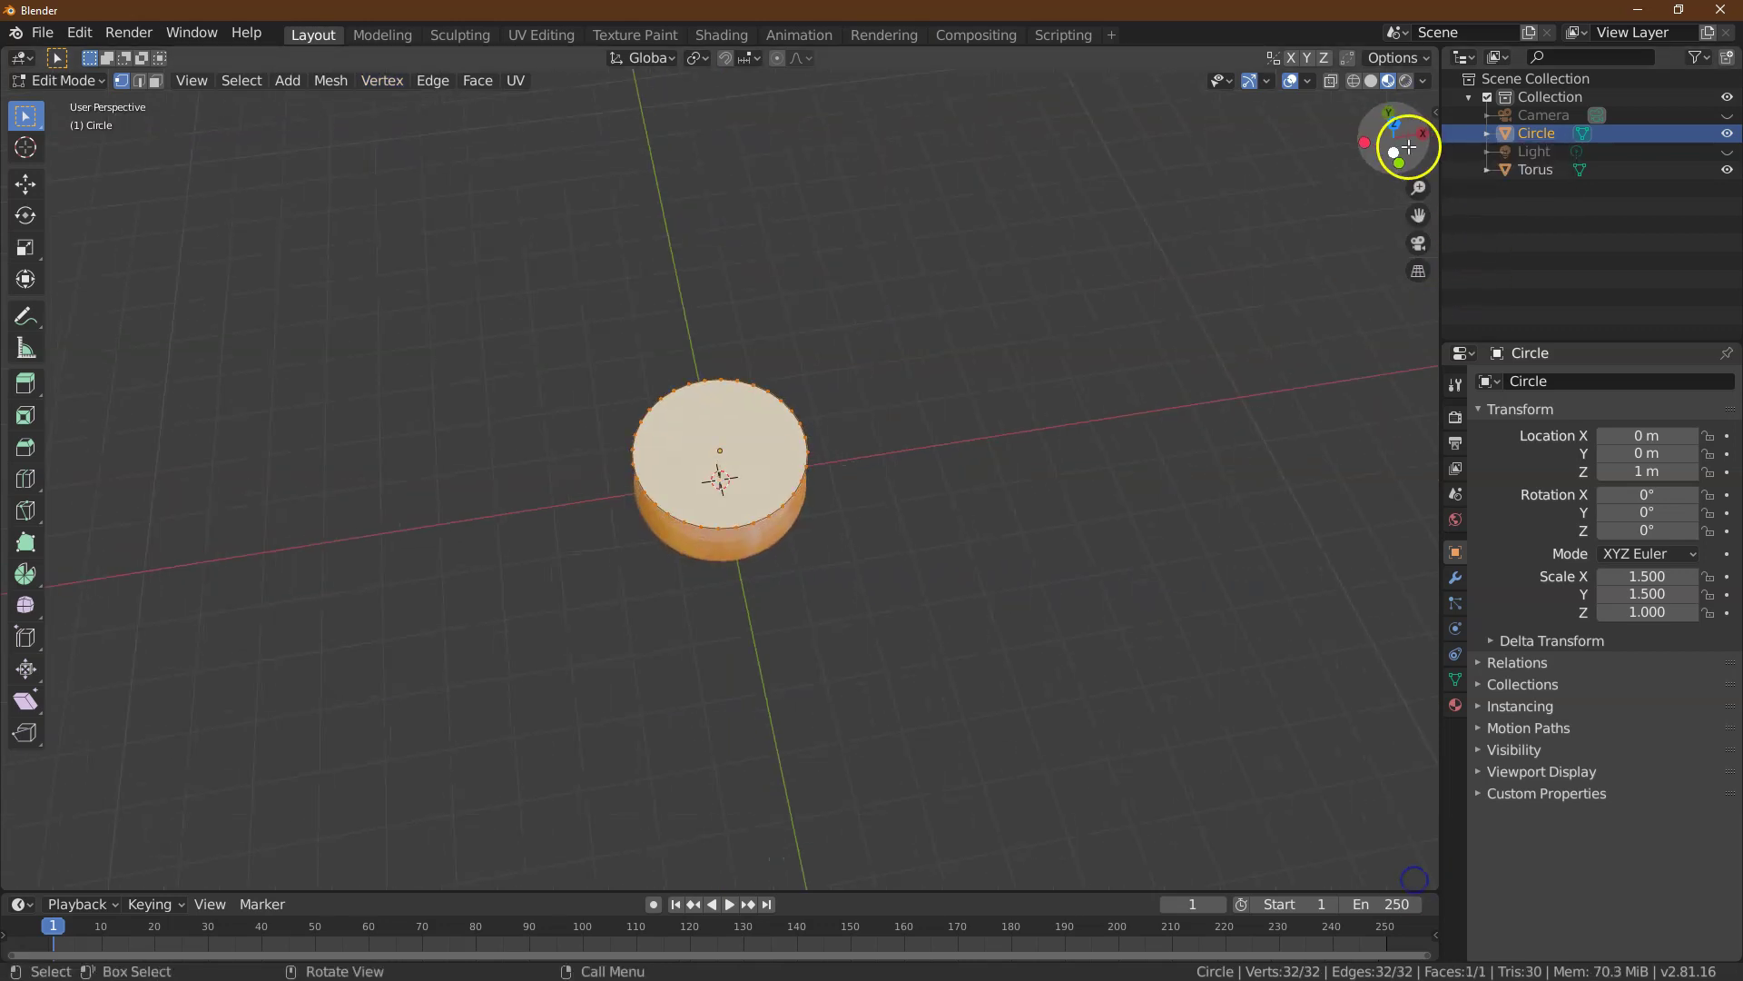
left_click(1394, 123)
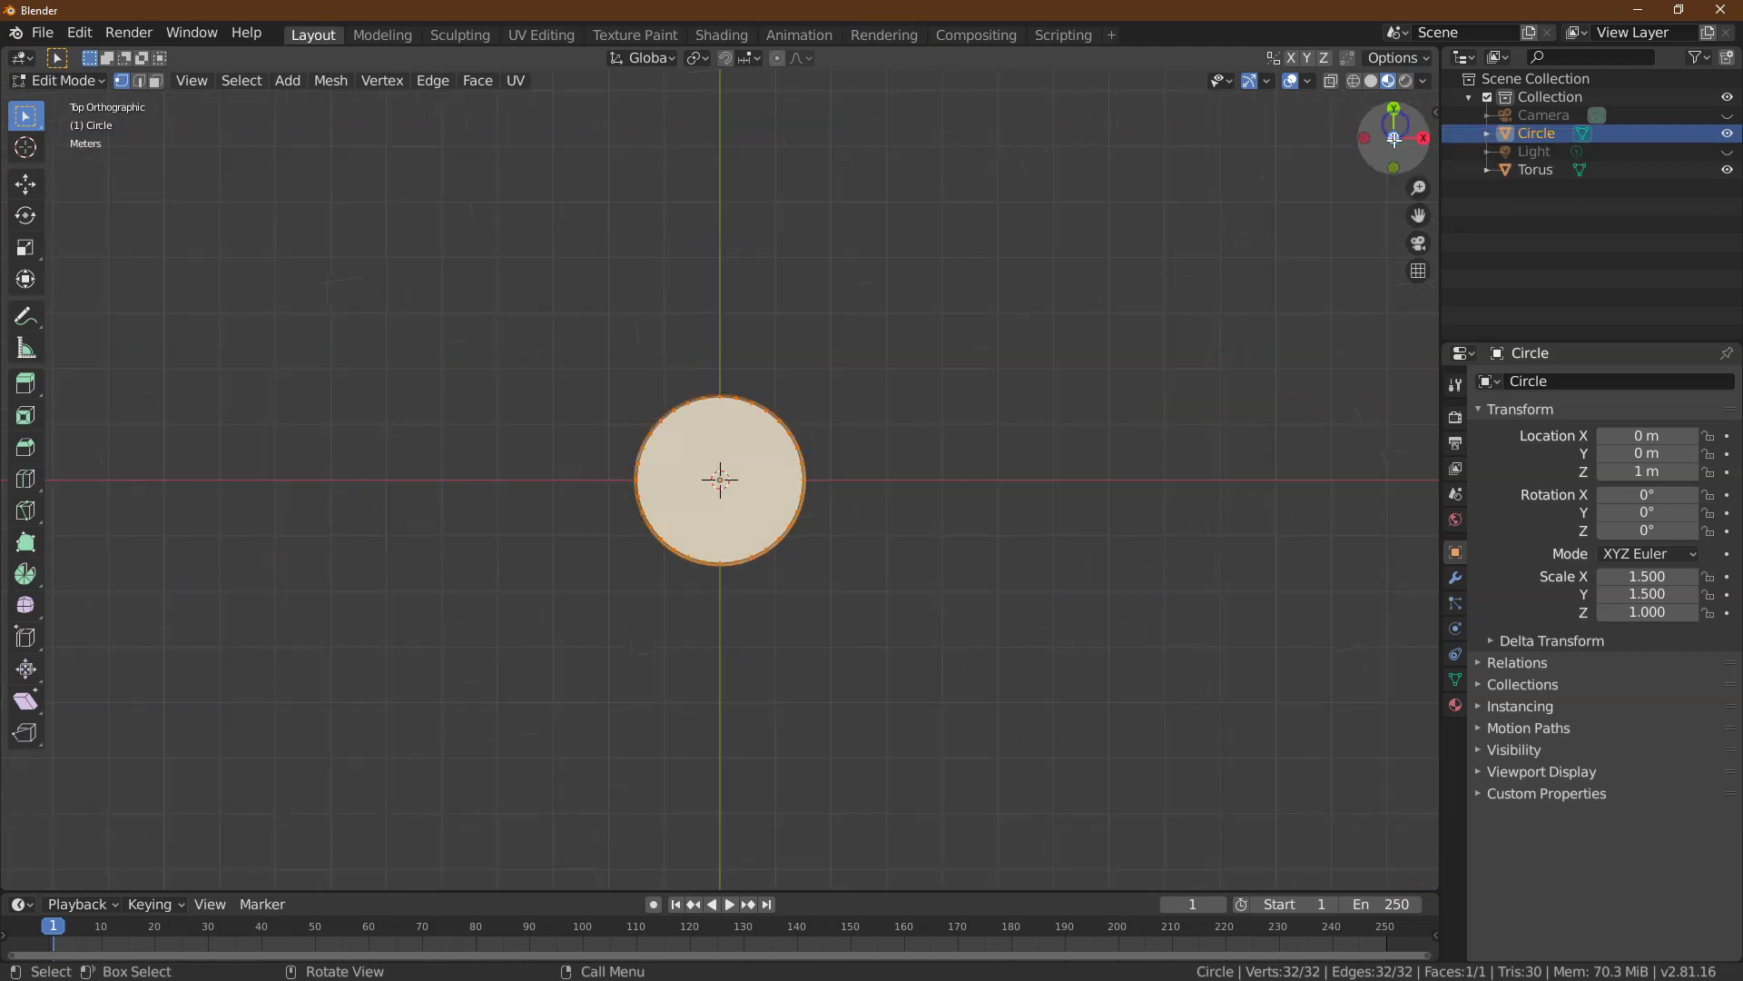
- From the bottom view, inset the circle's face with 0.65 m thickness, then deselect all
left_click(1394, 136)
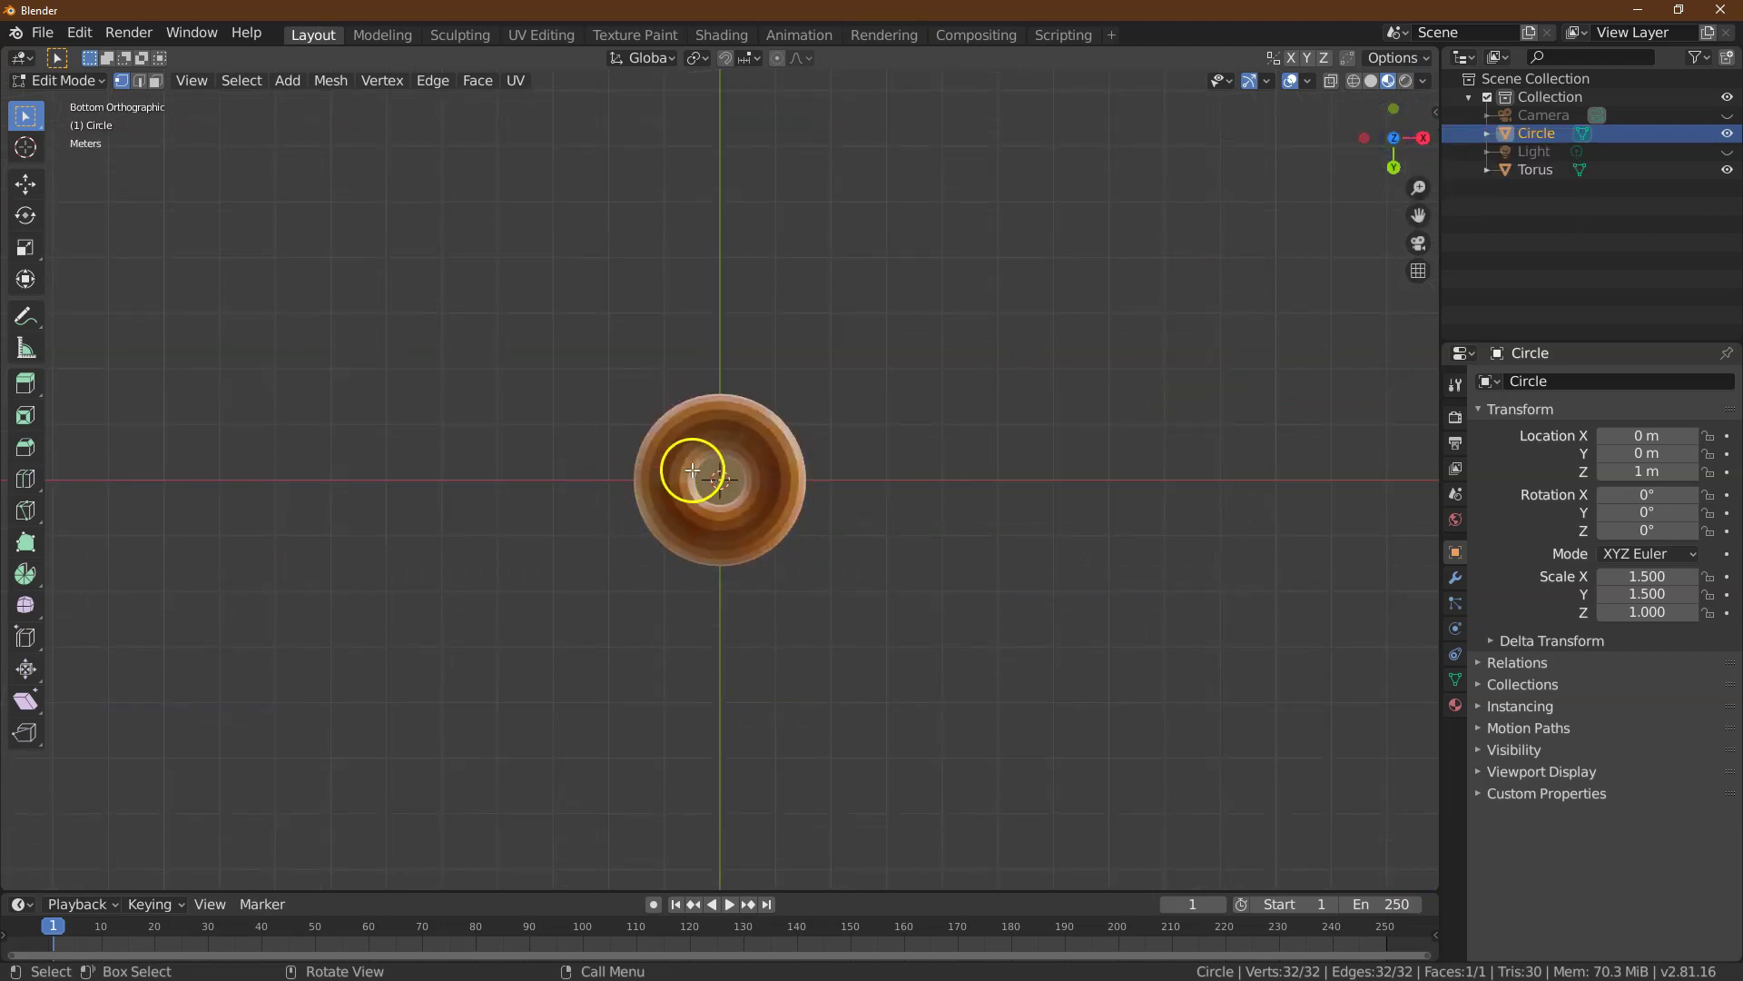
left_click(478, 84)
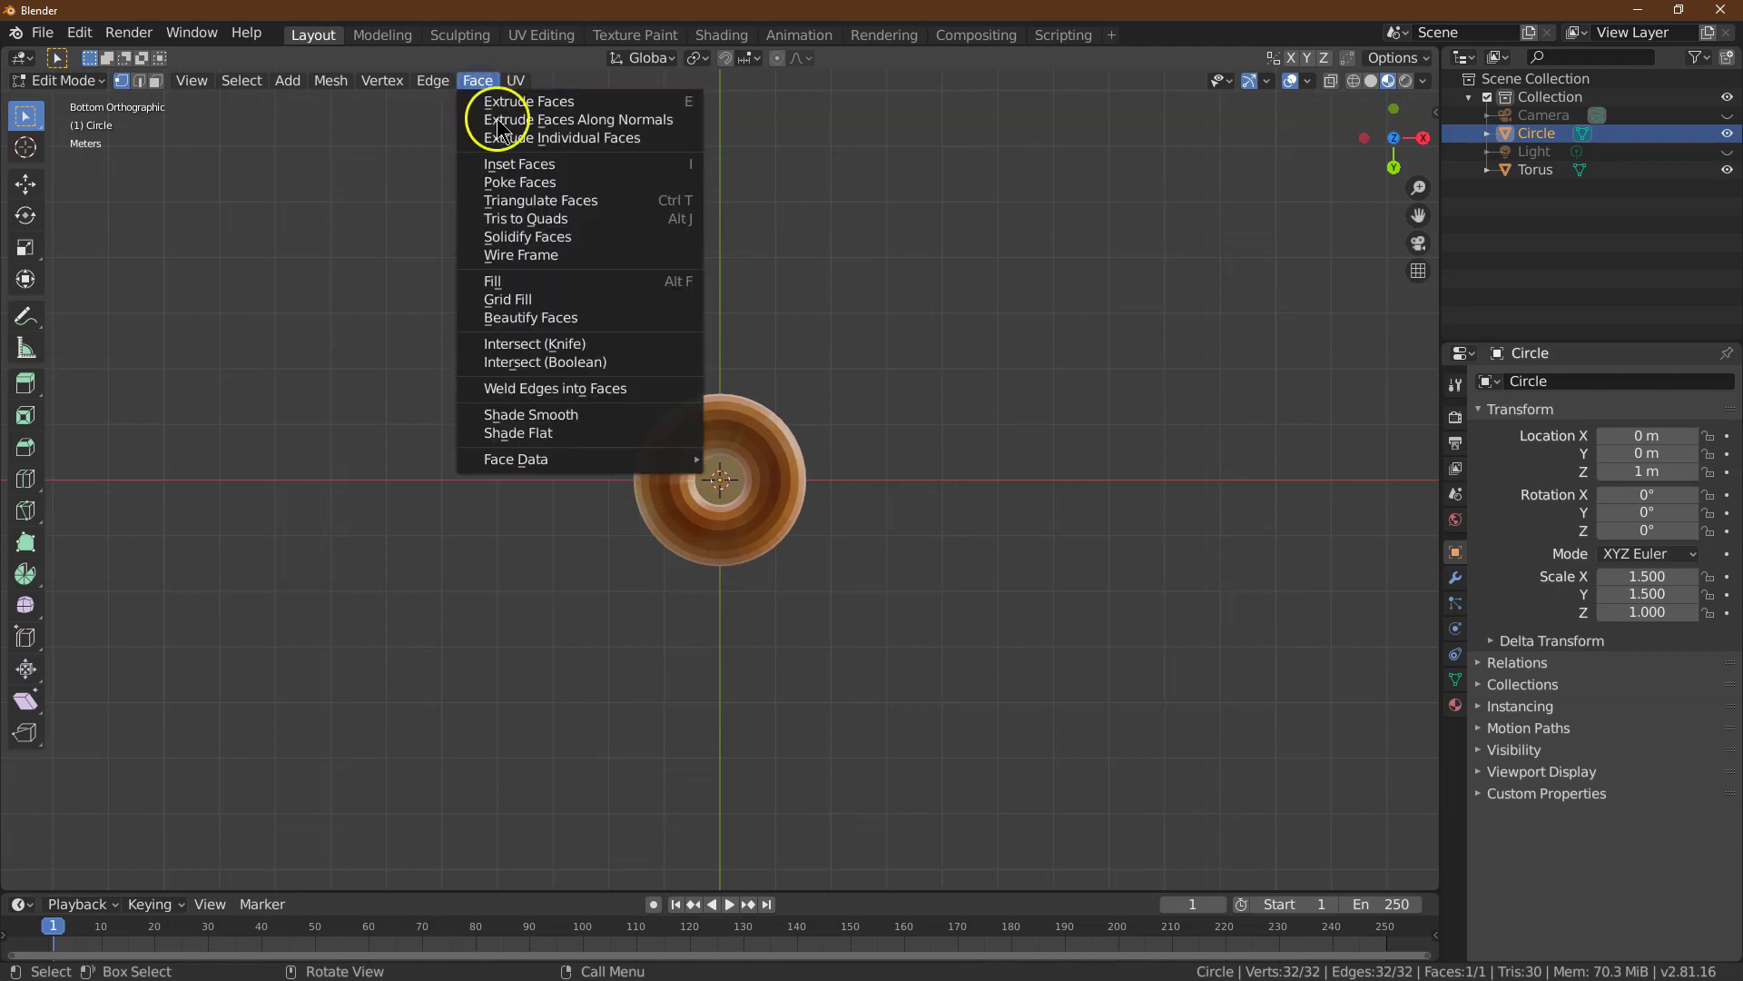
left_click(519, 165)
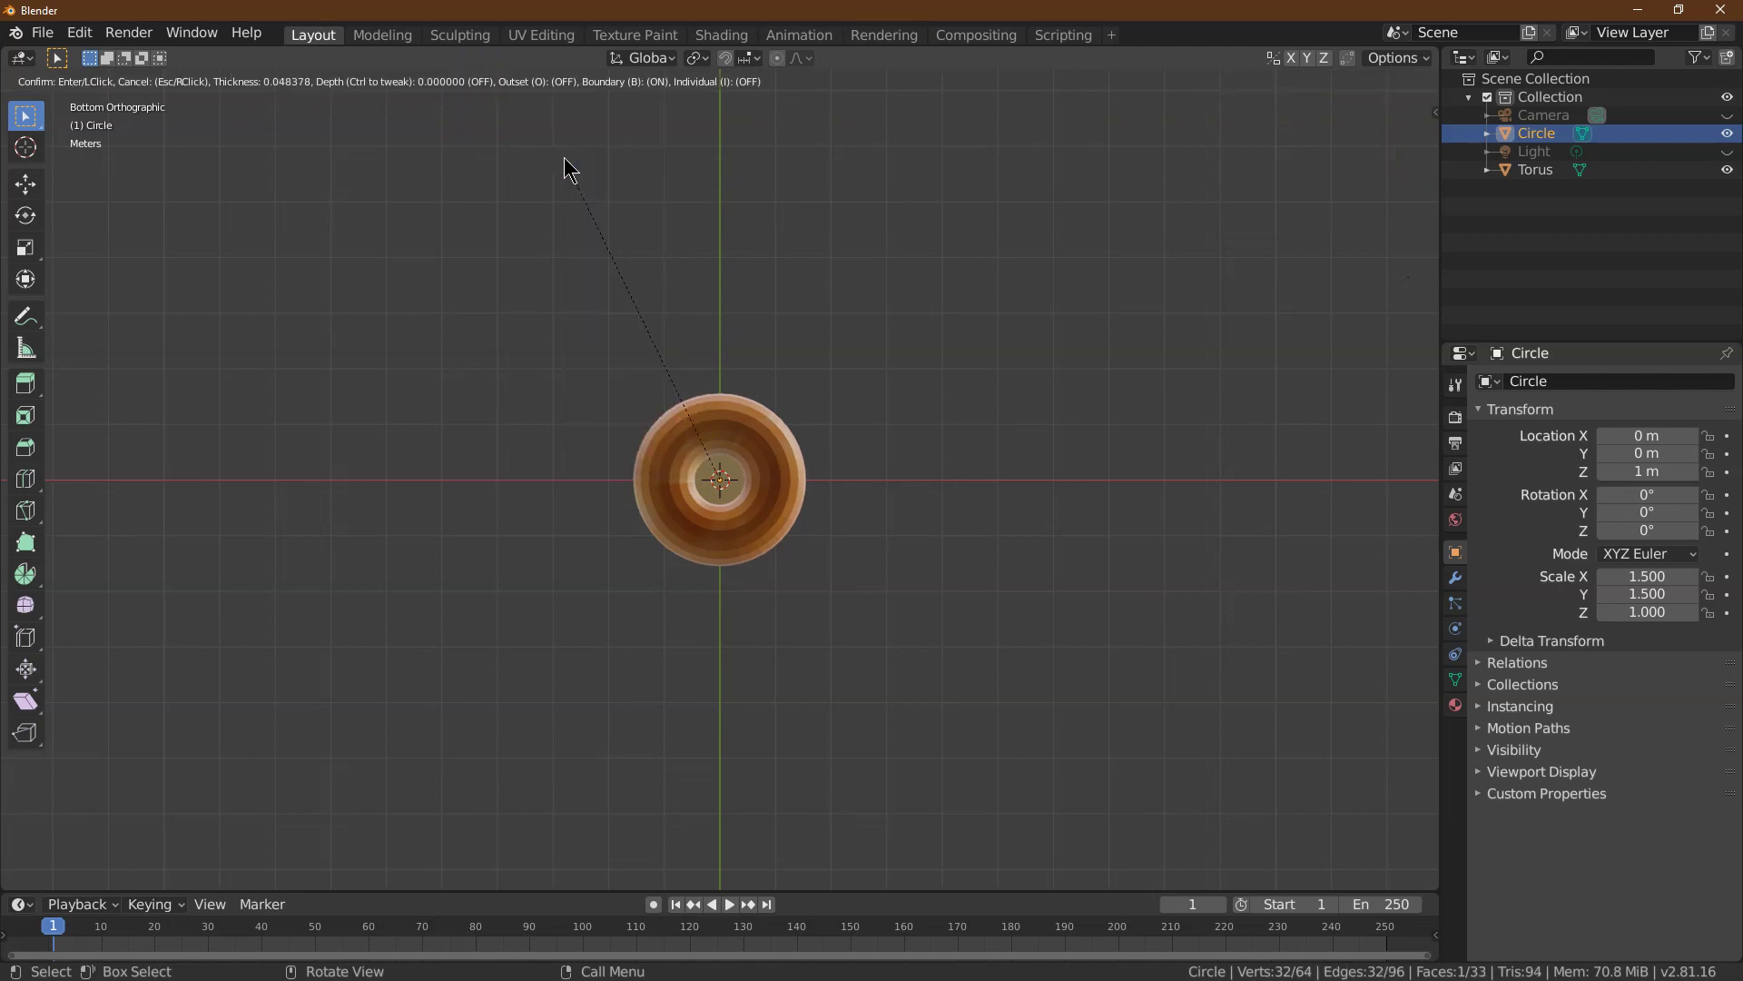
left_click(563, 208)
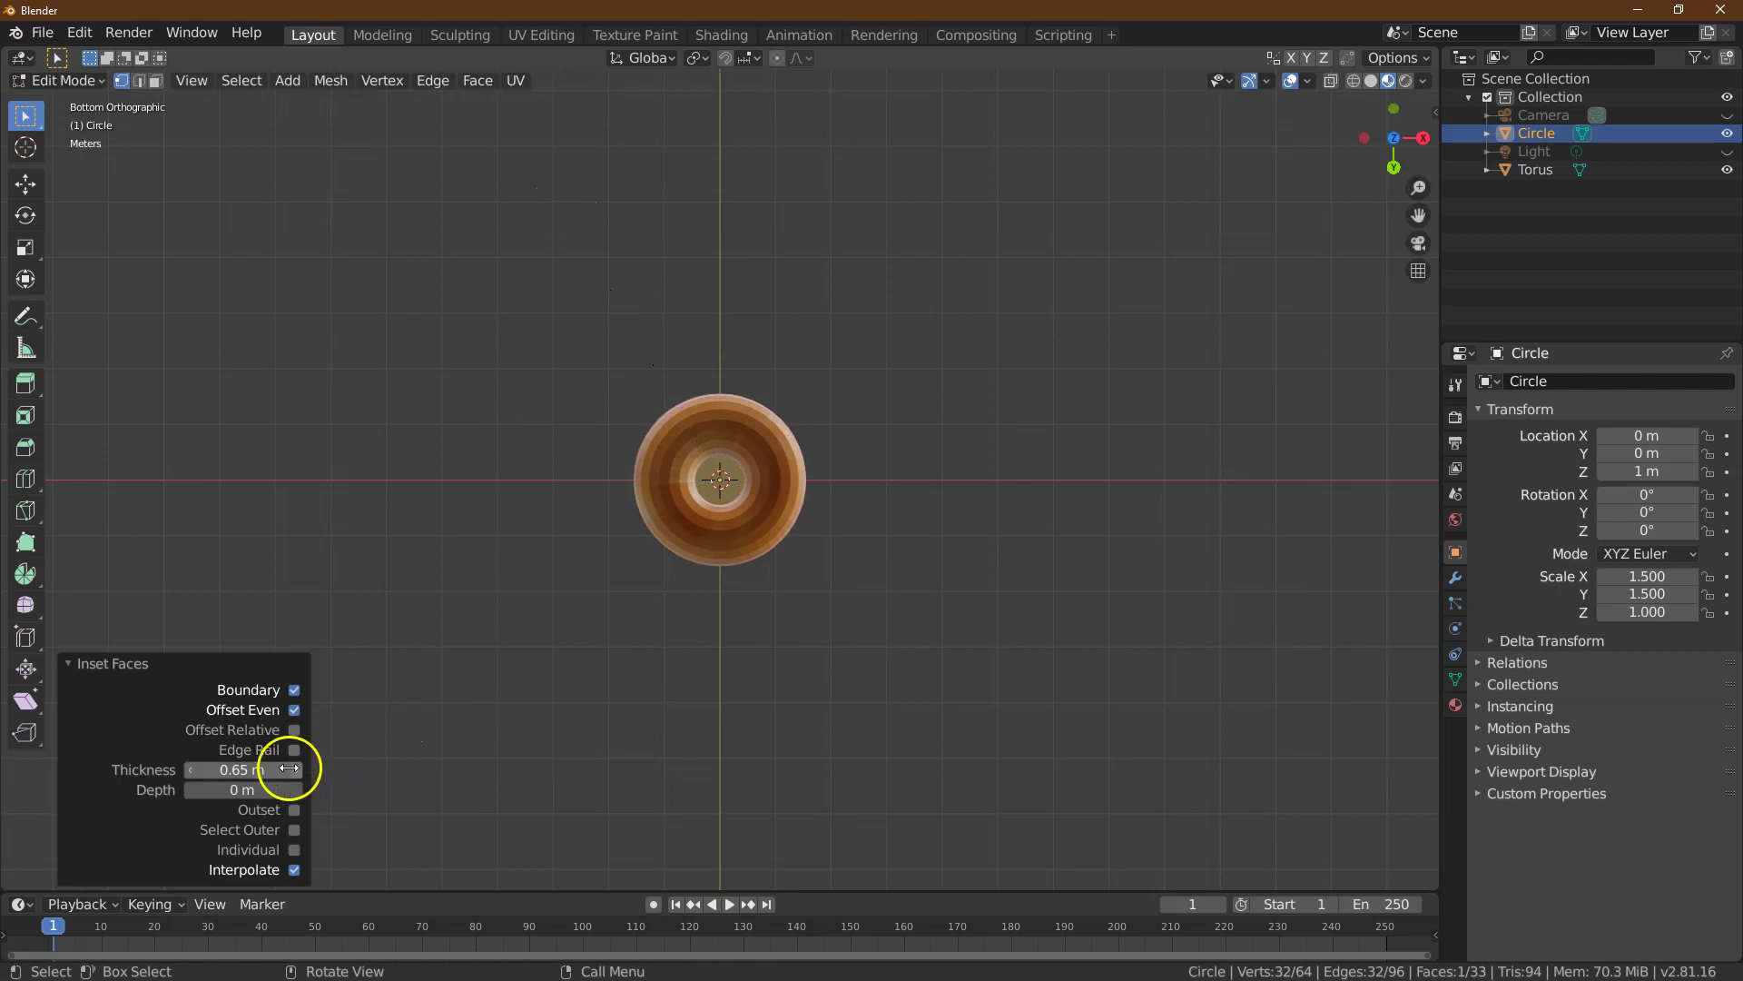
double_click(255, 770)
left_click(562, 496)
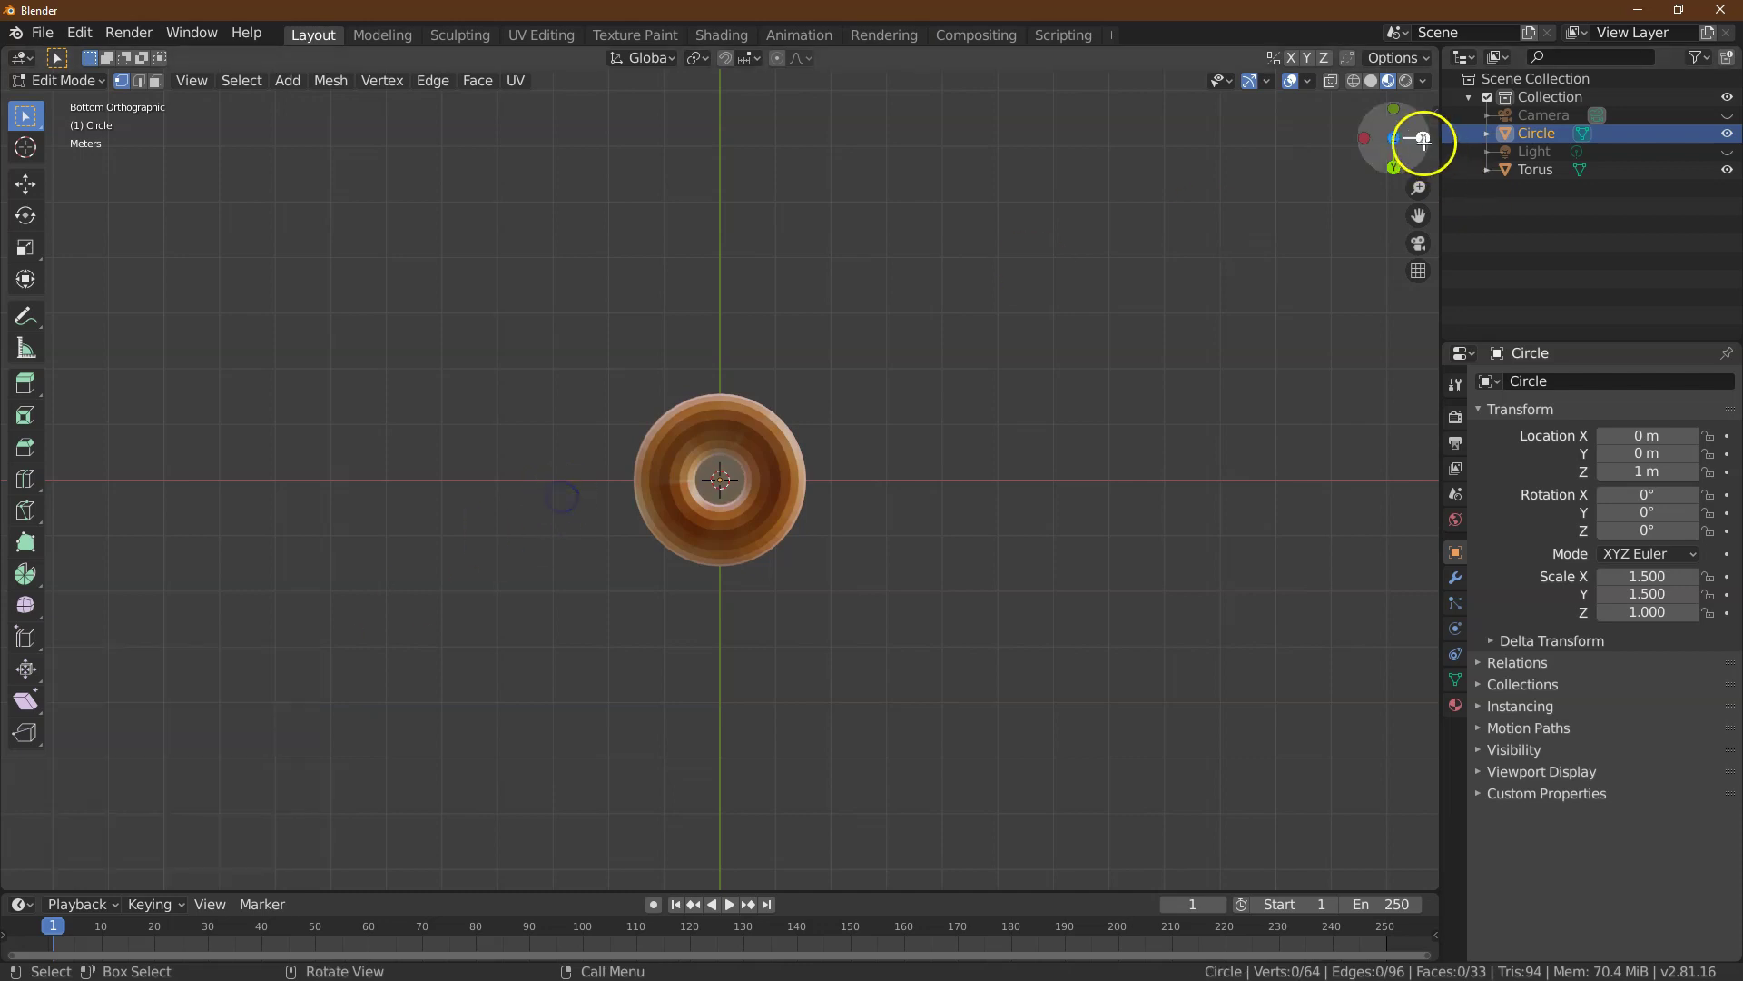
- In face select mode, delete the disc's centre face and select the whole remaining ring
left_click_drag(1394, 145, 332, 391)
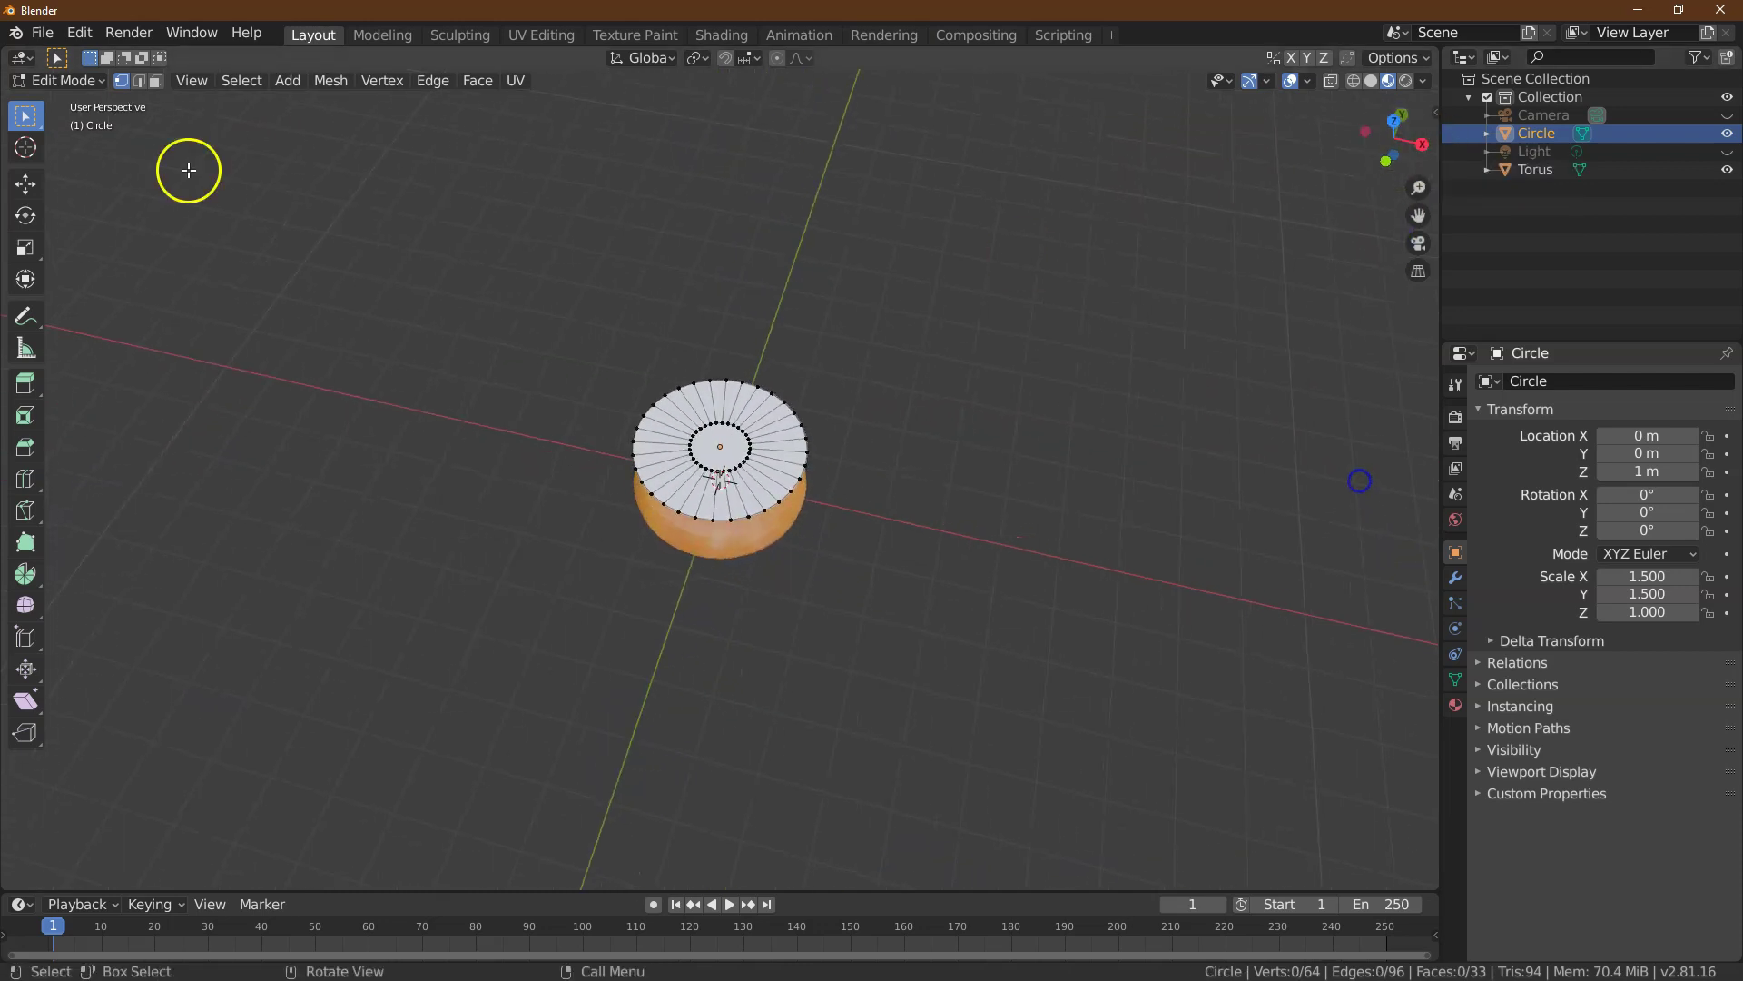
left_click(155, 81)
left_click(770, 439)
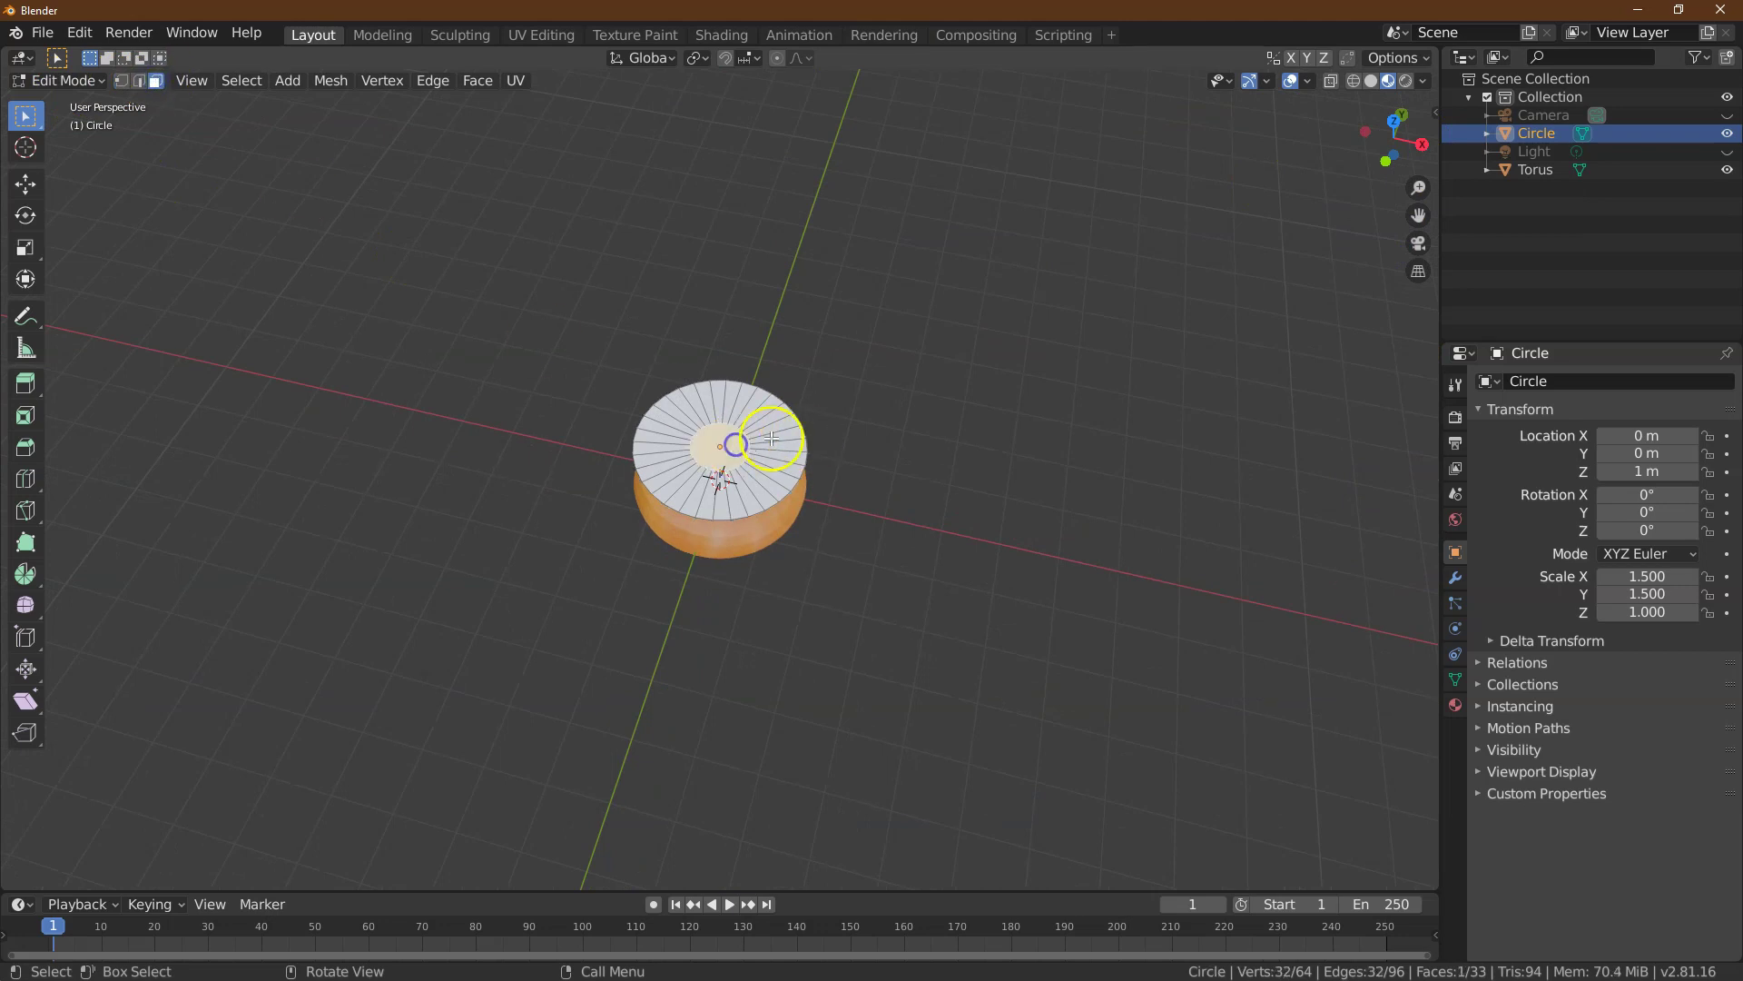
left_click(331, 80)
mouse_move(390, 470)
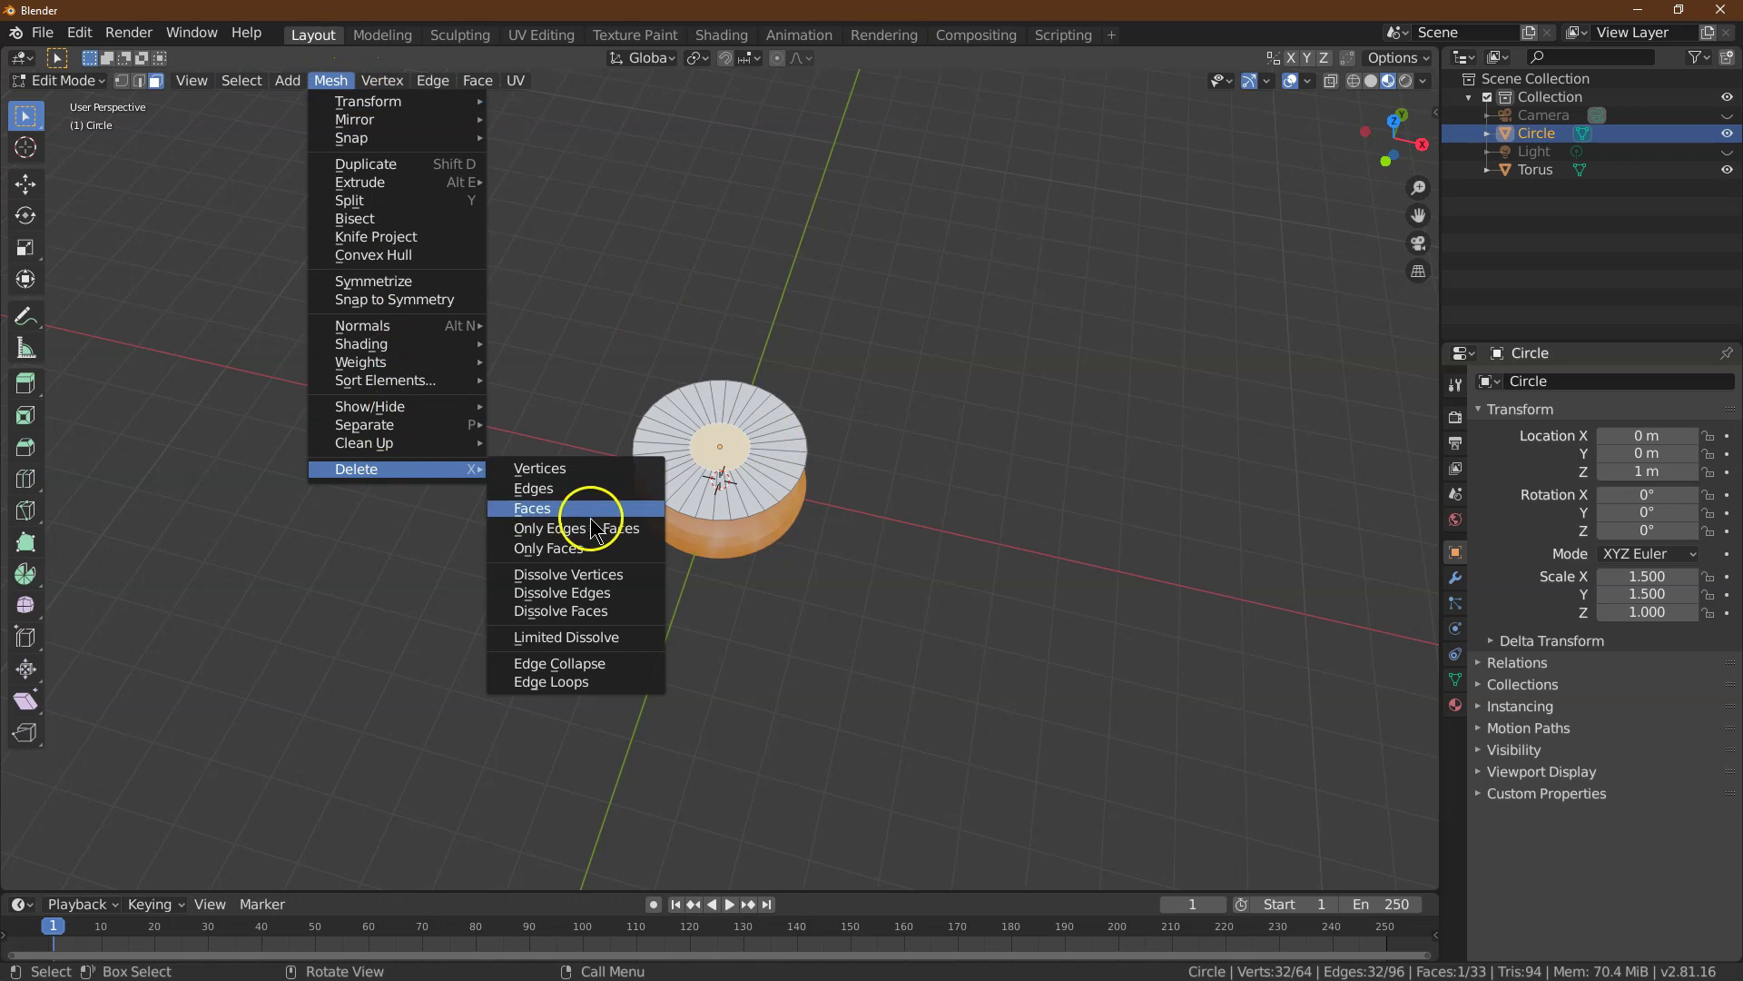
left_click(593, 512)
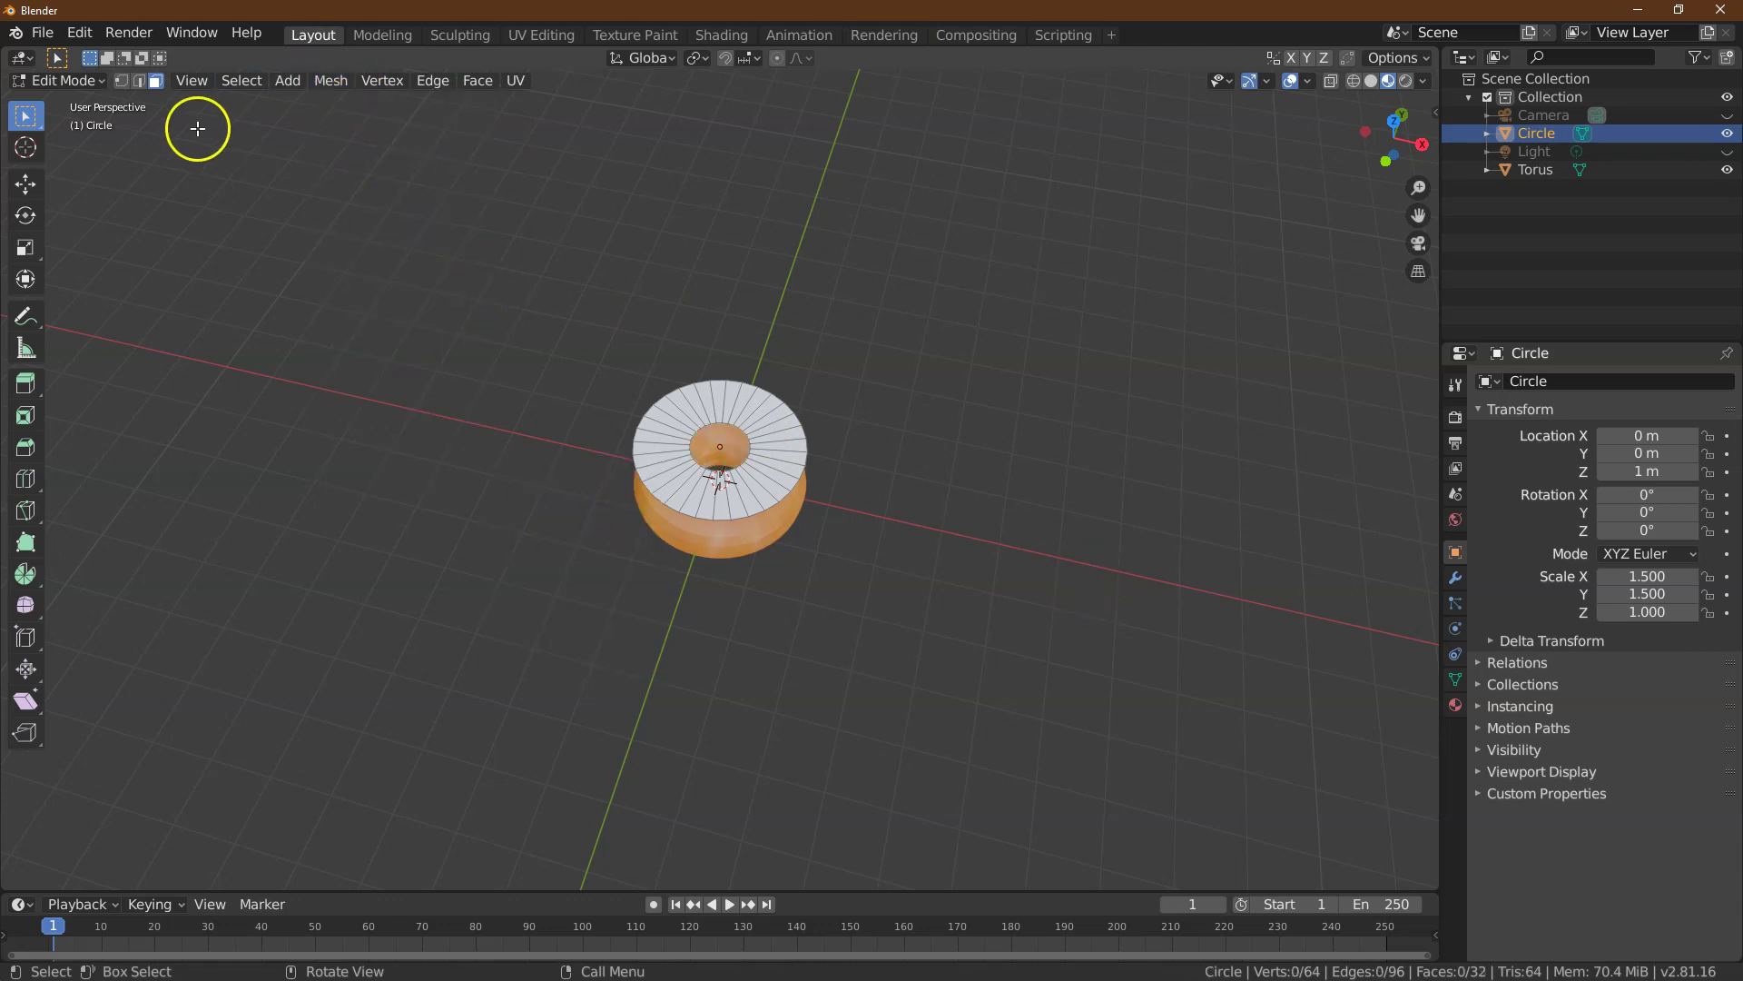
left_click(240, 80)
left_click(243, 101)
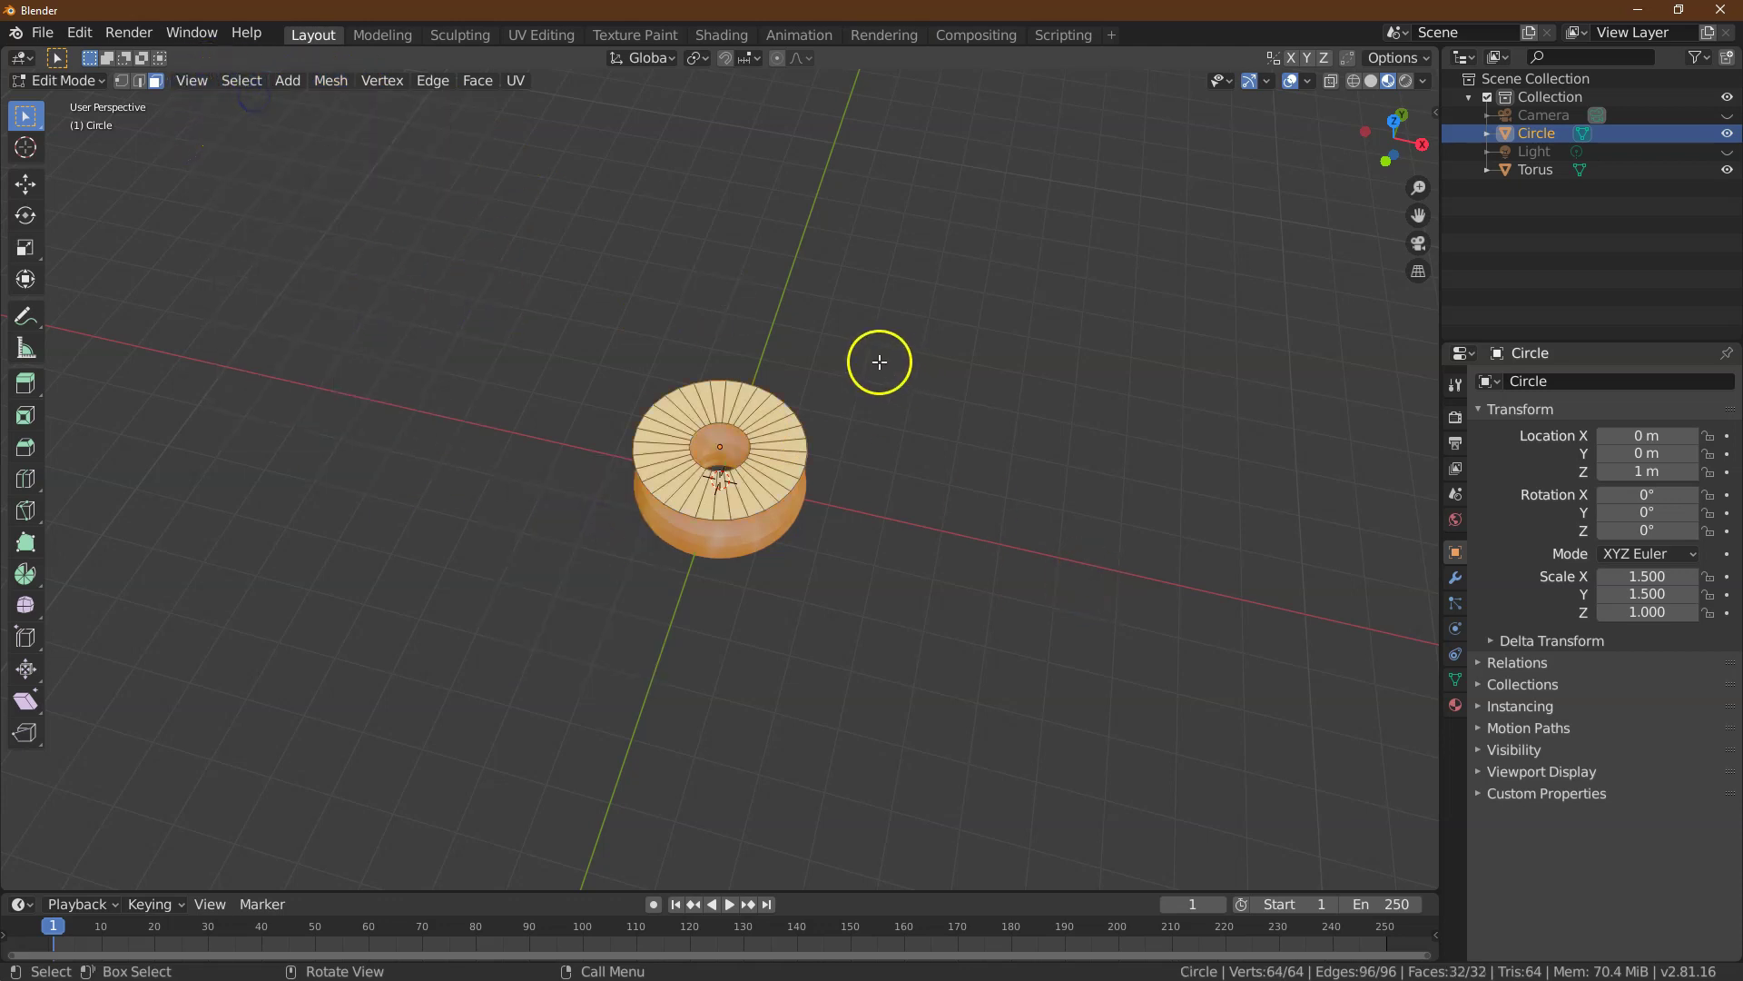
- Subdivide the ring with Edge > Subdivide, setting Number of Cuts to 5
left_click(446, 84)
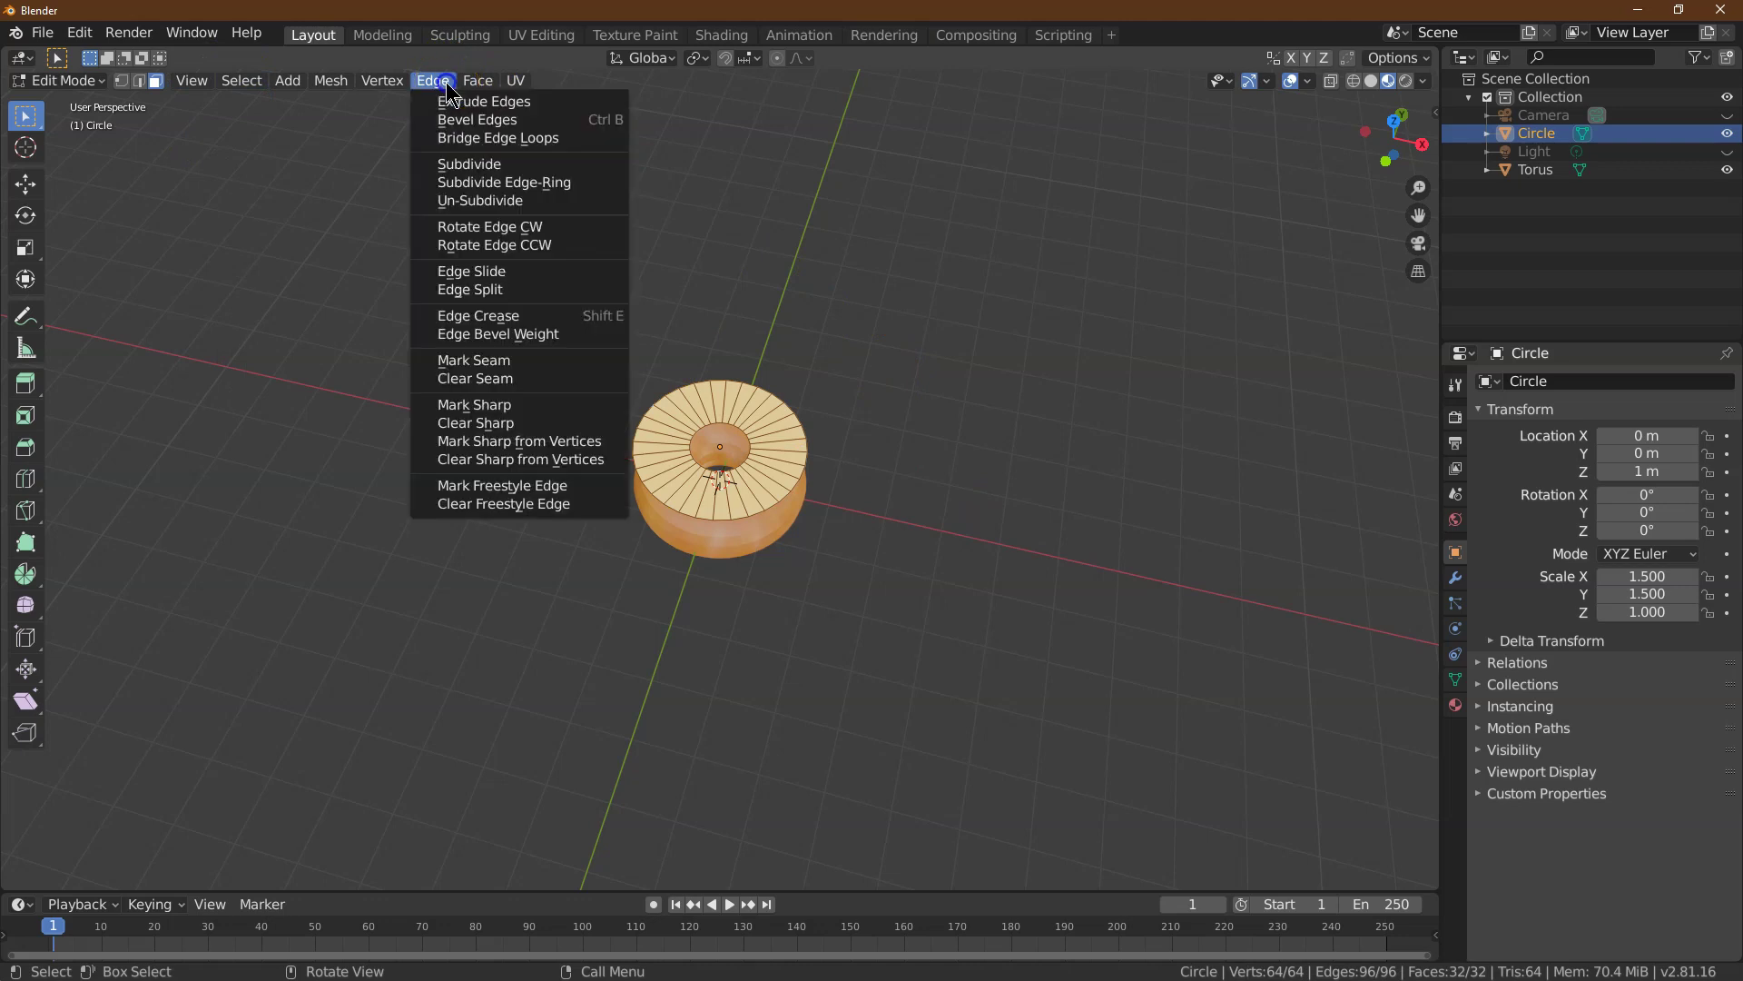
left_click(505, 159)
left_click(254, 750)
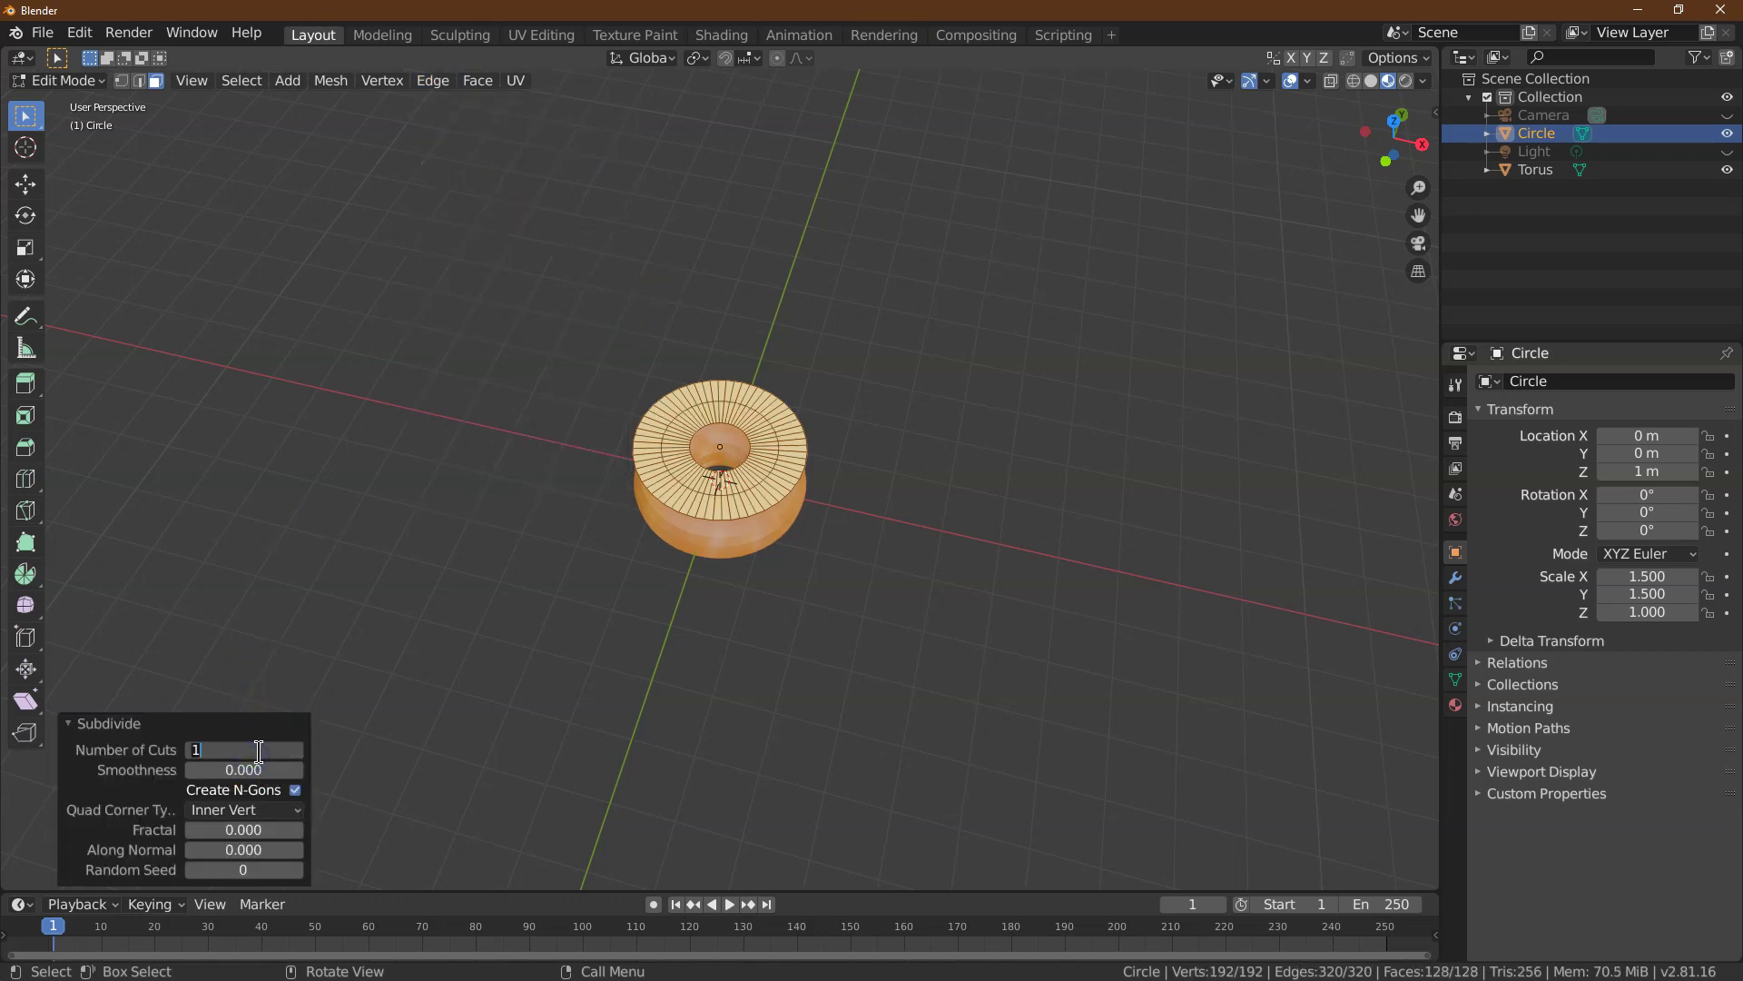
type("4")
key("Return")
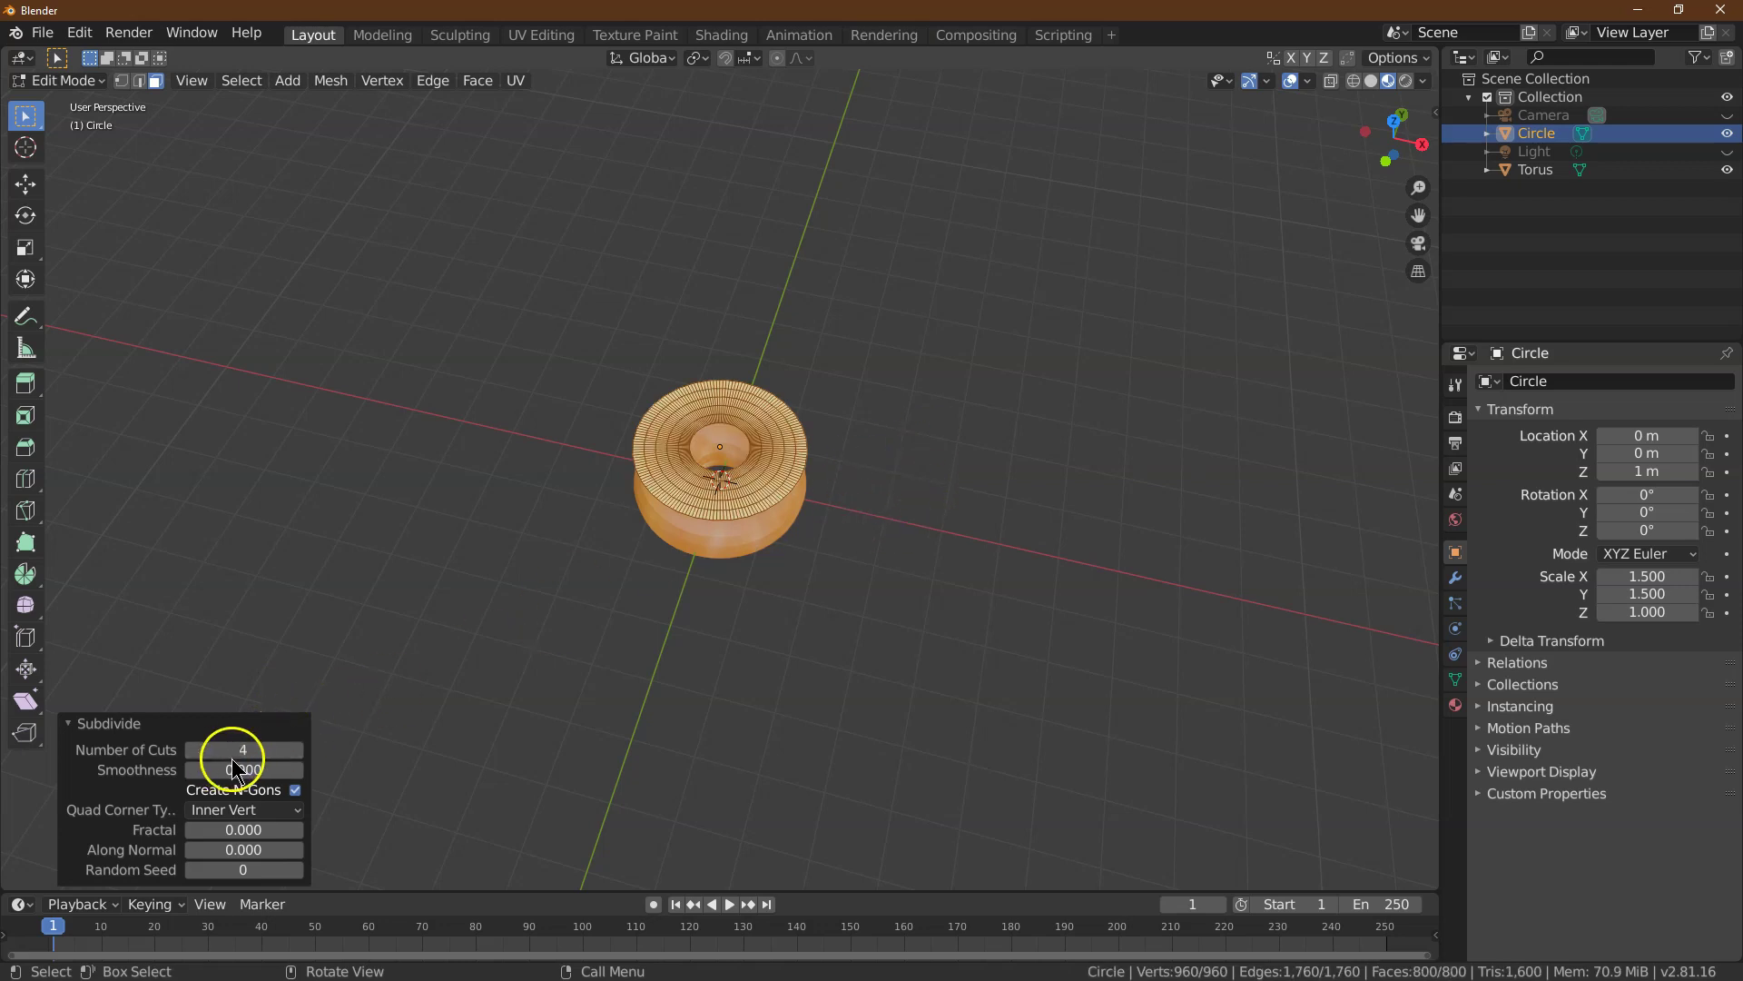
left_click(294, 749)
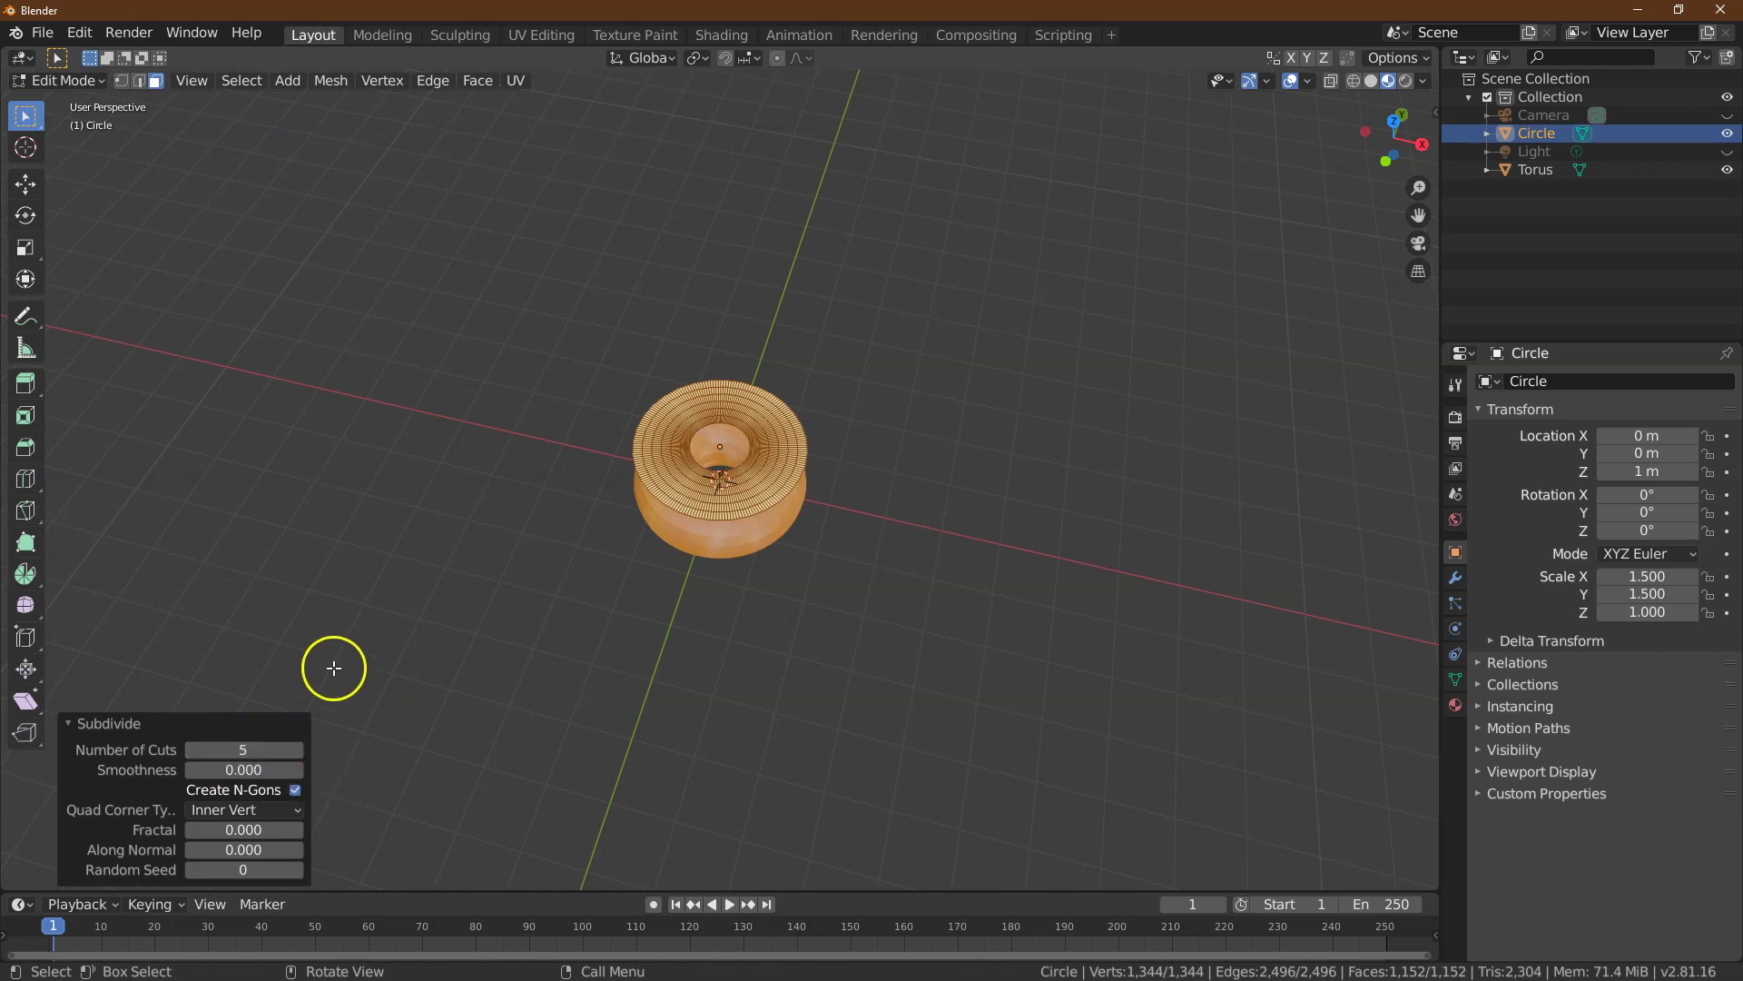
- Return the Circle to Object Mode and give it a new material, Material.002
left_click(72, 80)
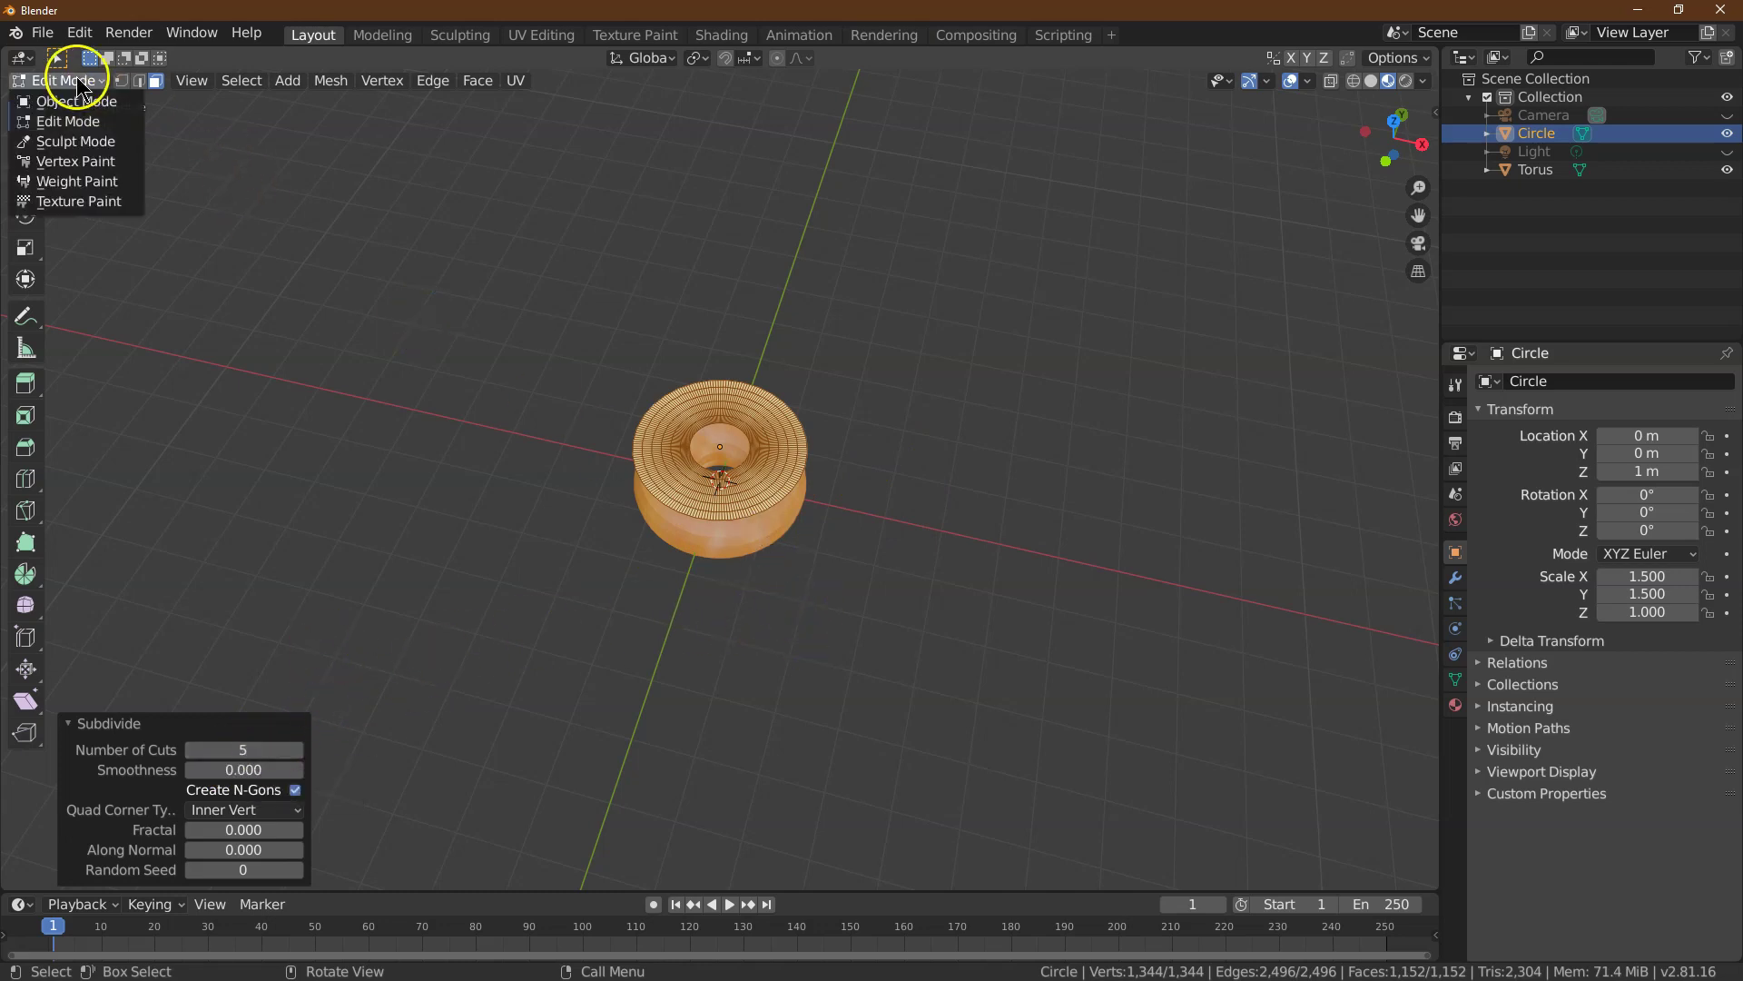
left_click(96, 95)
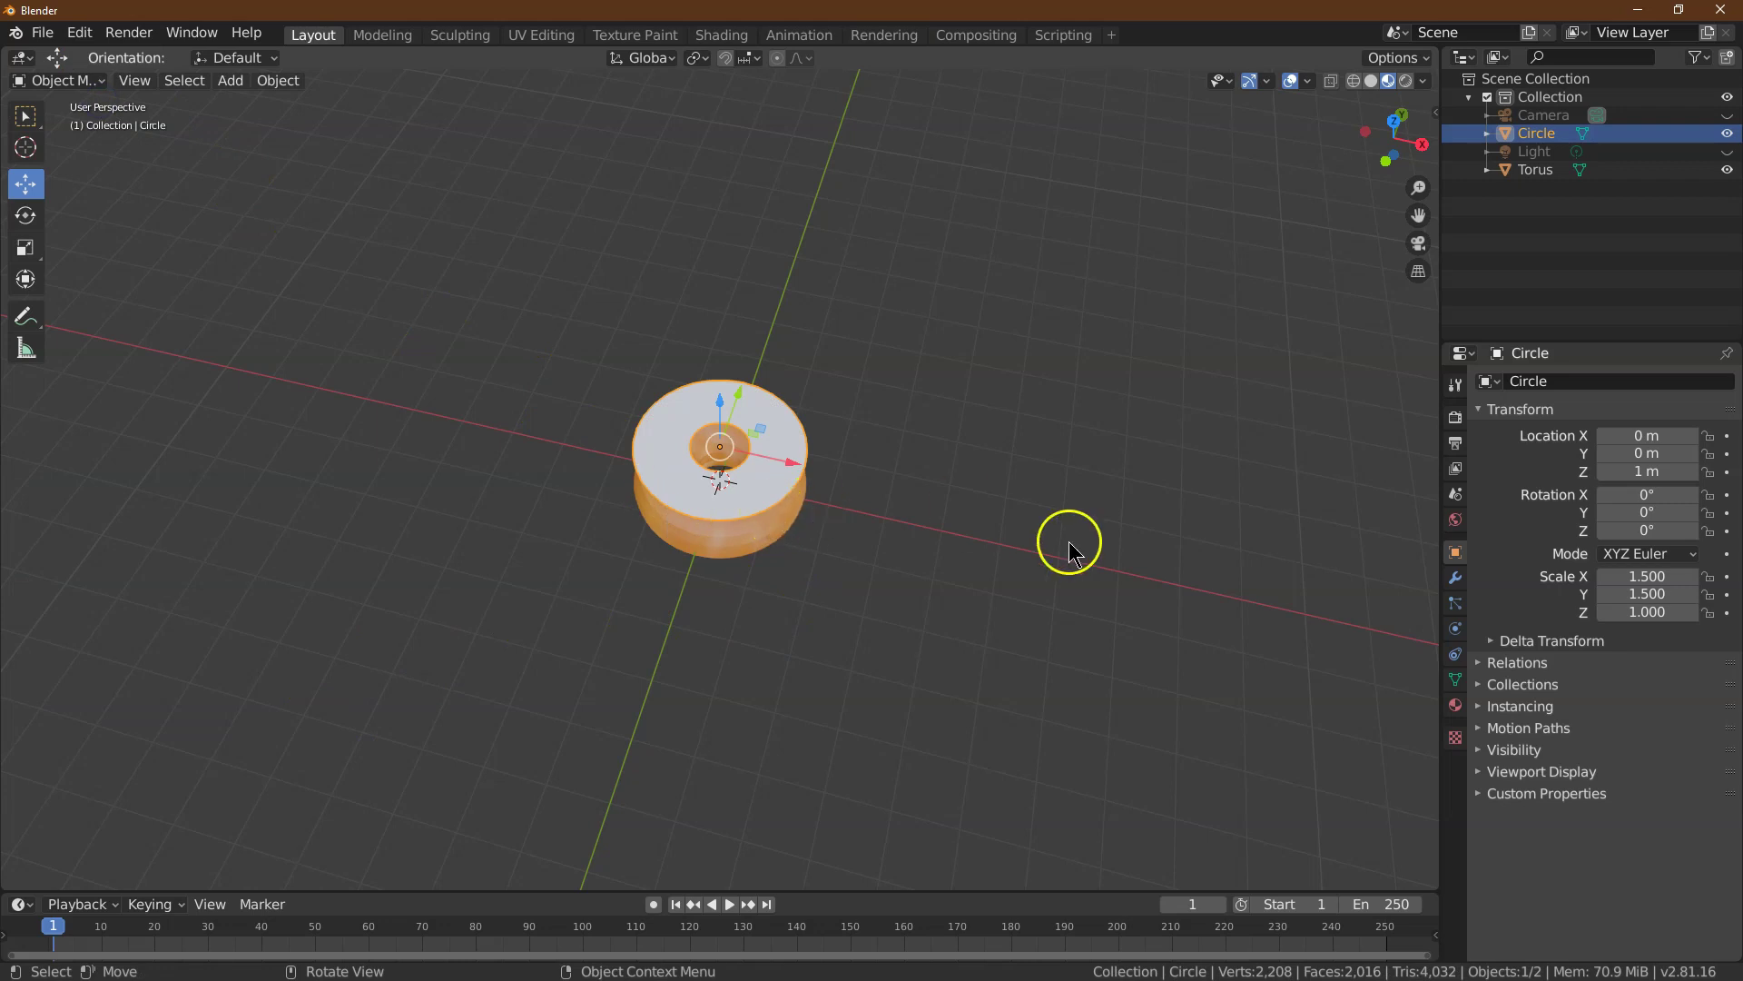
left_click(1455, 705)
left_click(1605, 459)
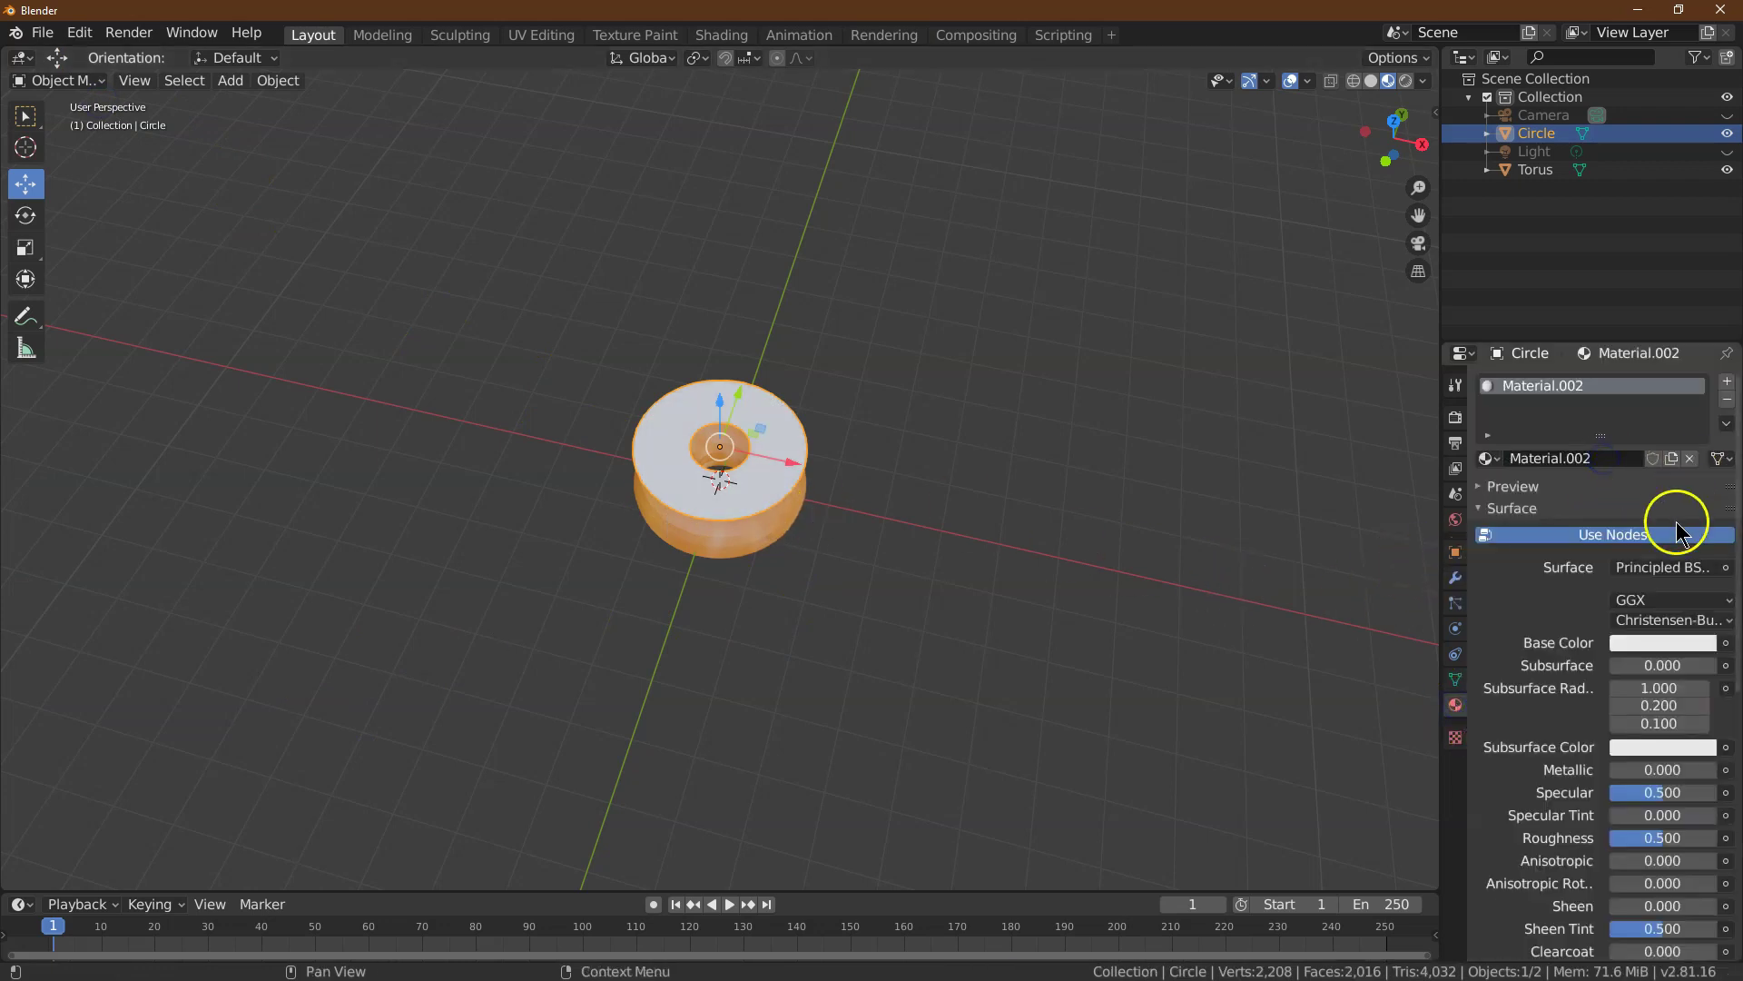
- Set the material's Base Color to pink, hex F0BBCA deepened to F08ABA
left_click(1660, 643)
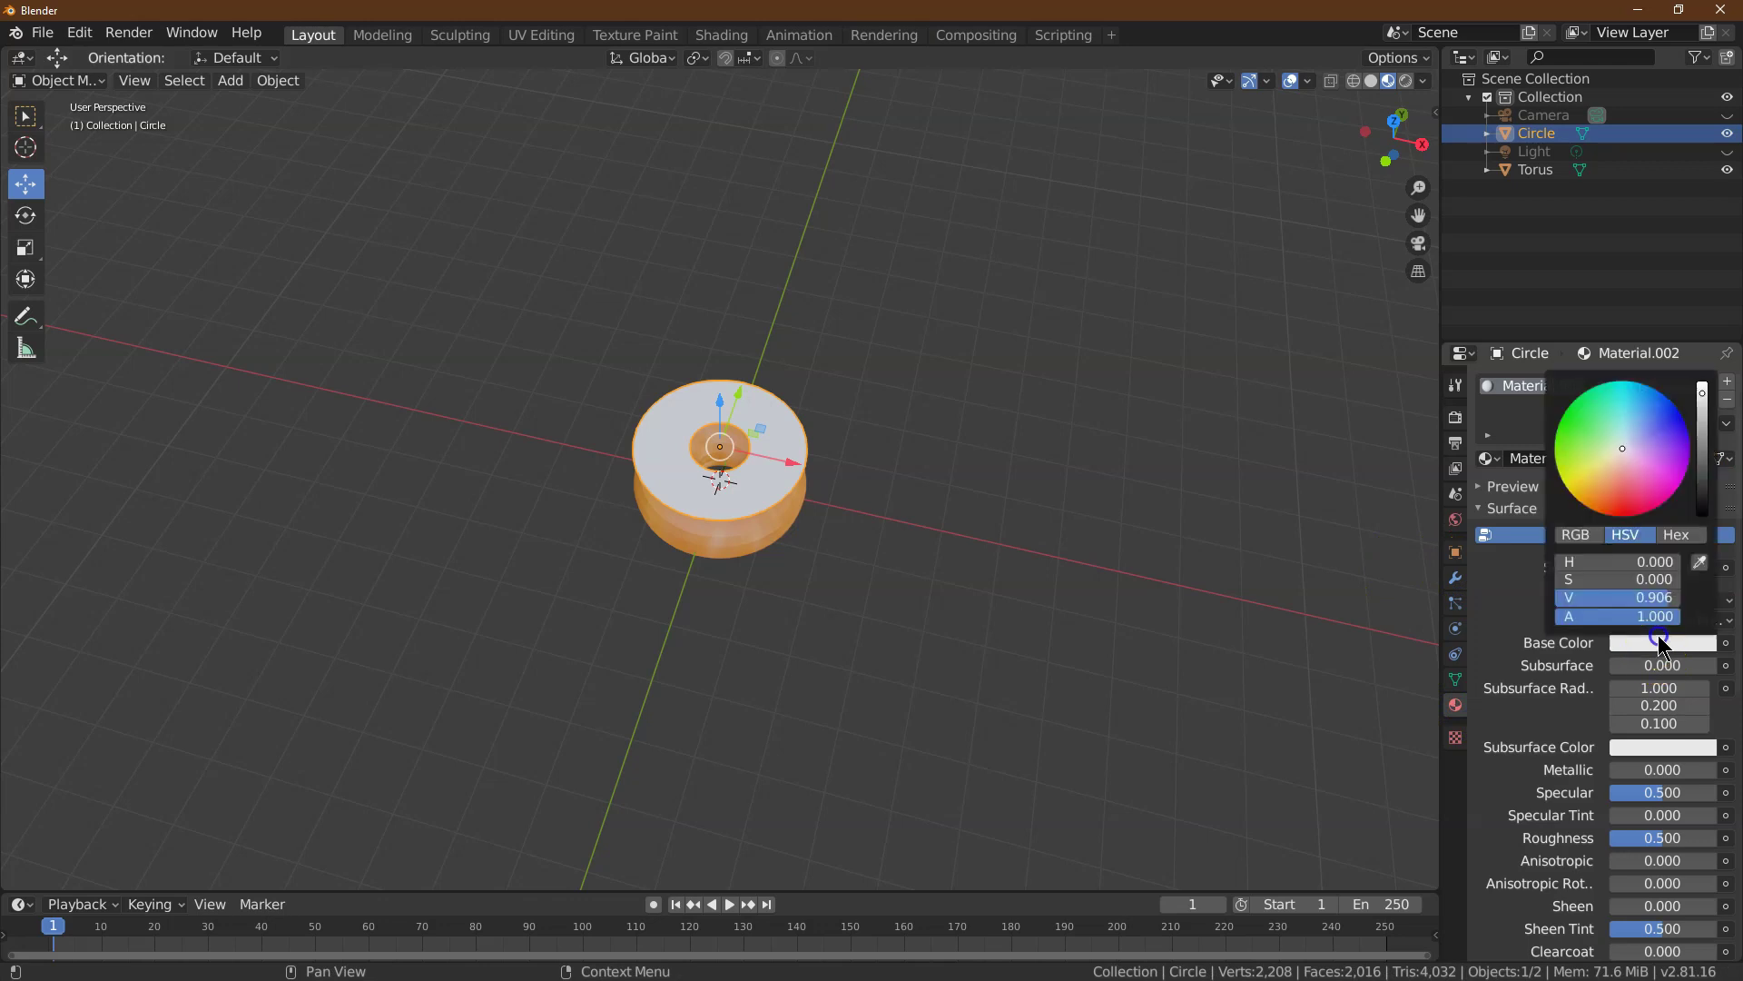
left_click(1680, 535)
left_click(1657, 570)
type("f0bbca")
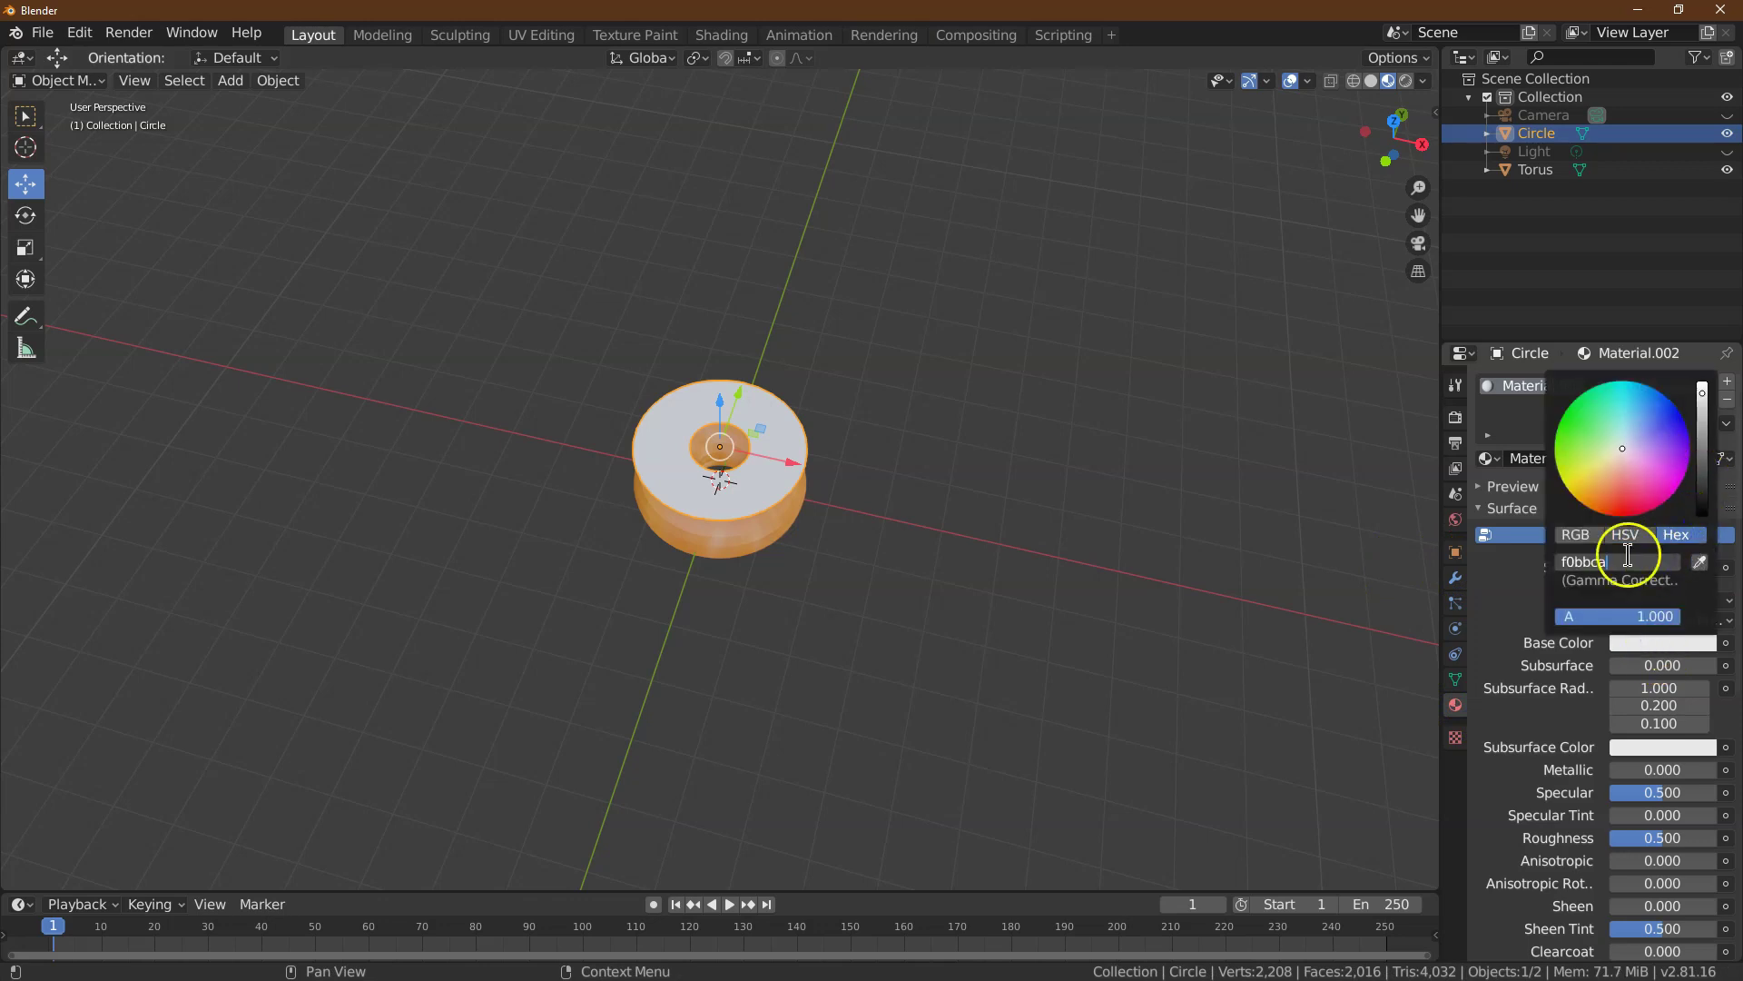
key("Return")
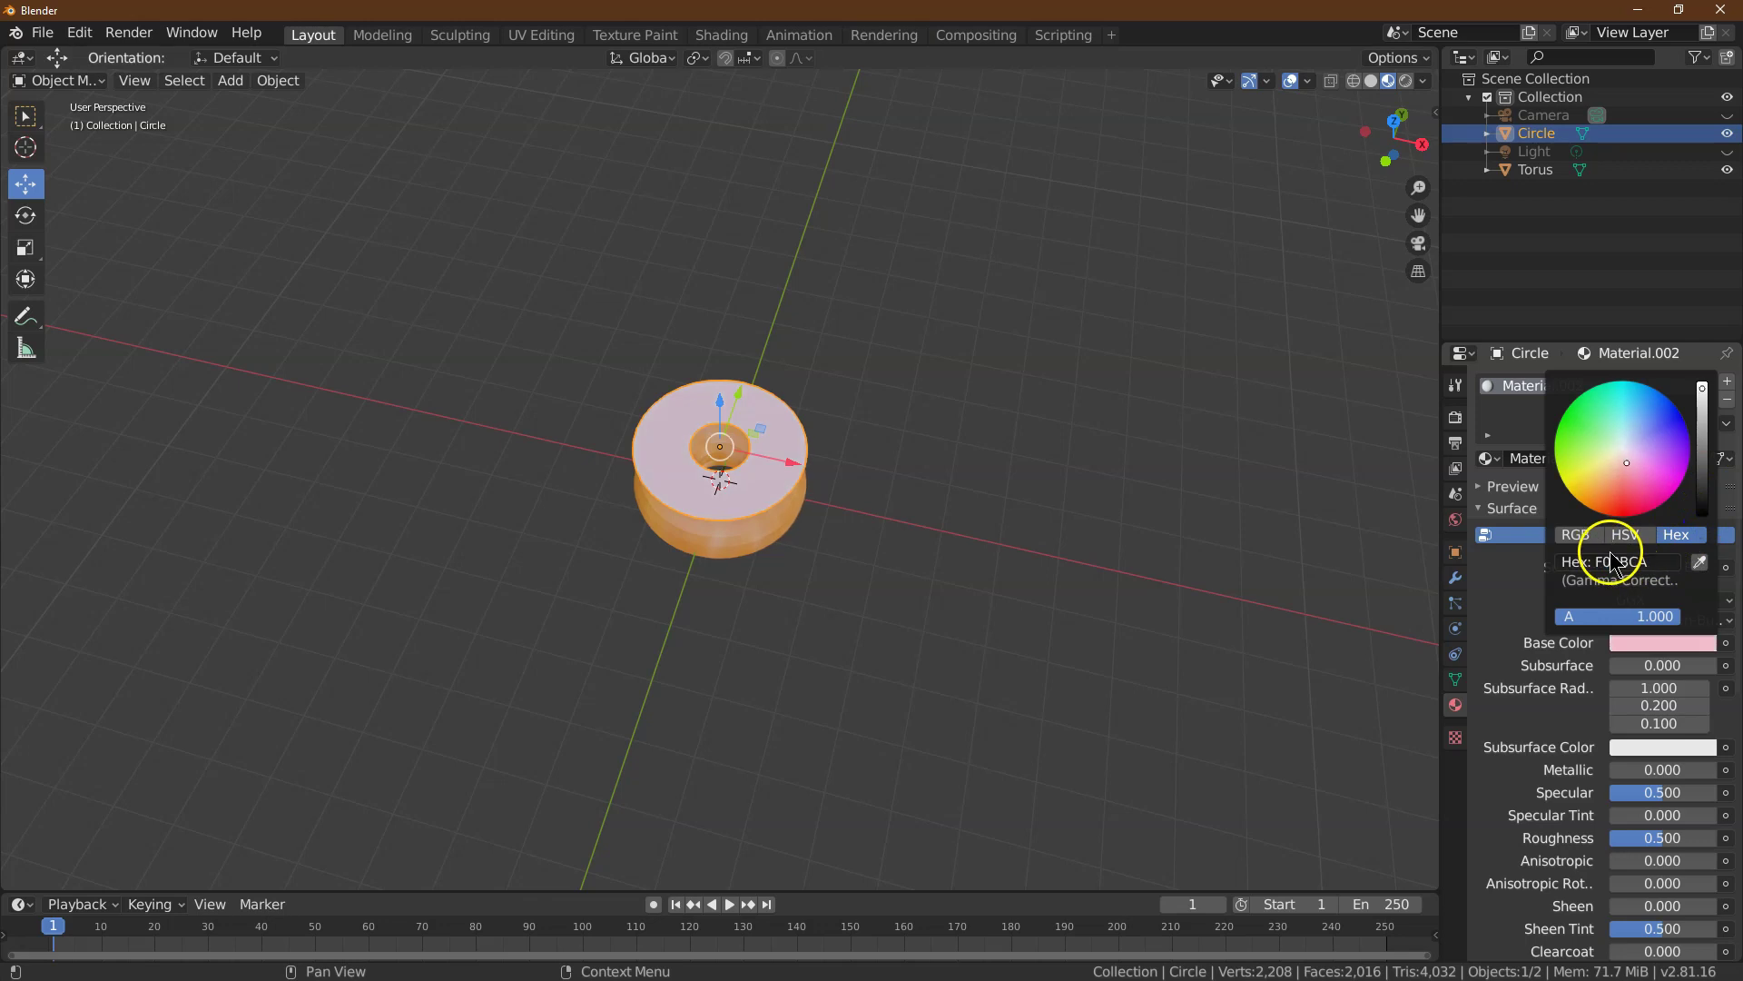
left_click_drag(1630, 465, 1636, 473)
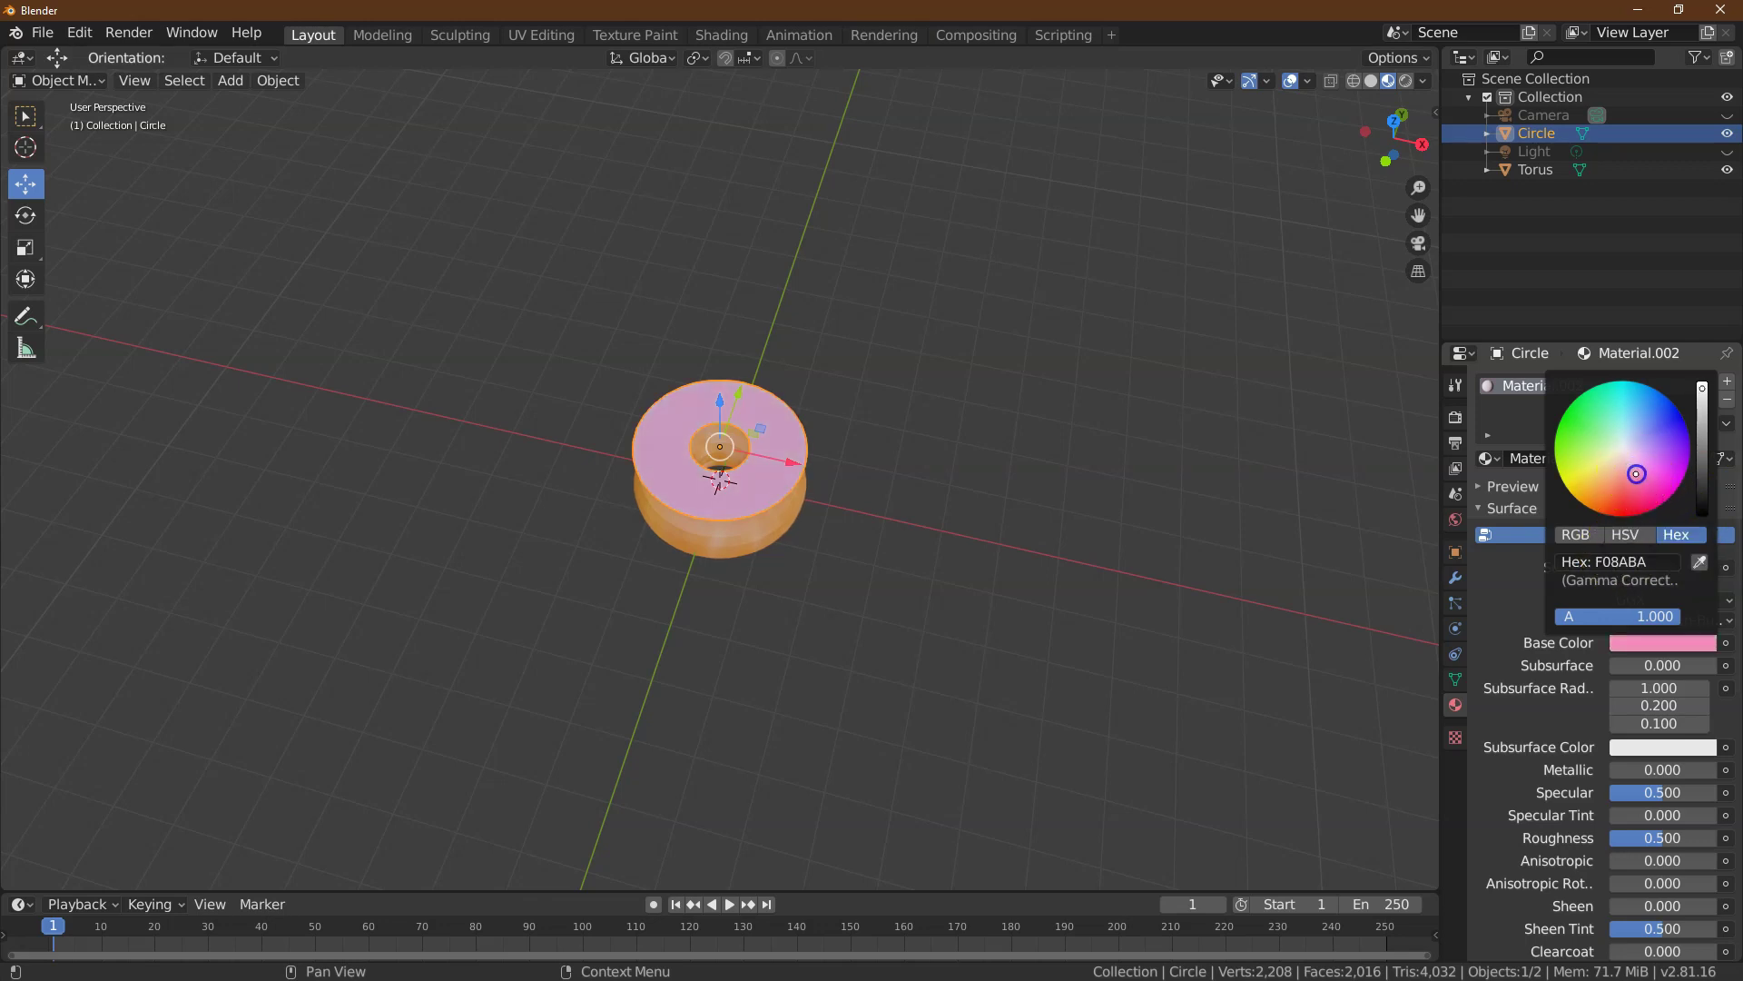
left_click(1654, 643)
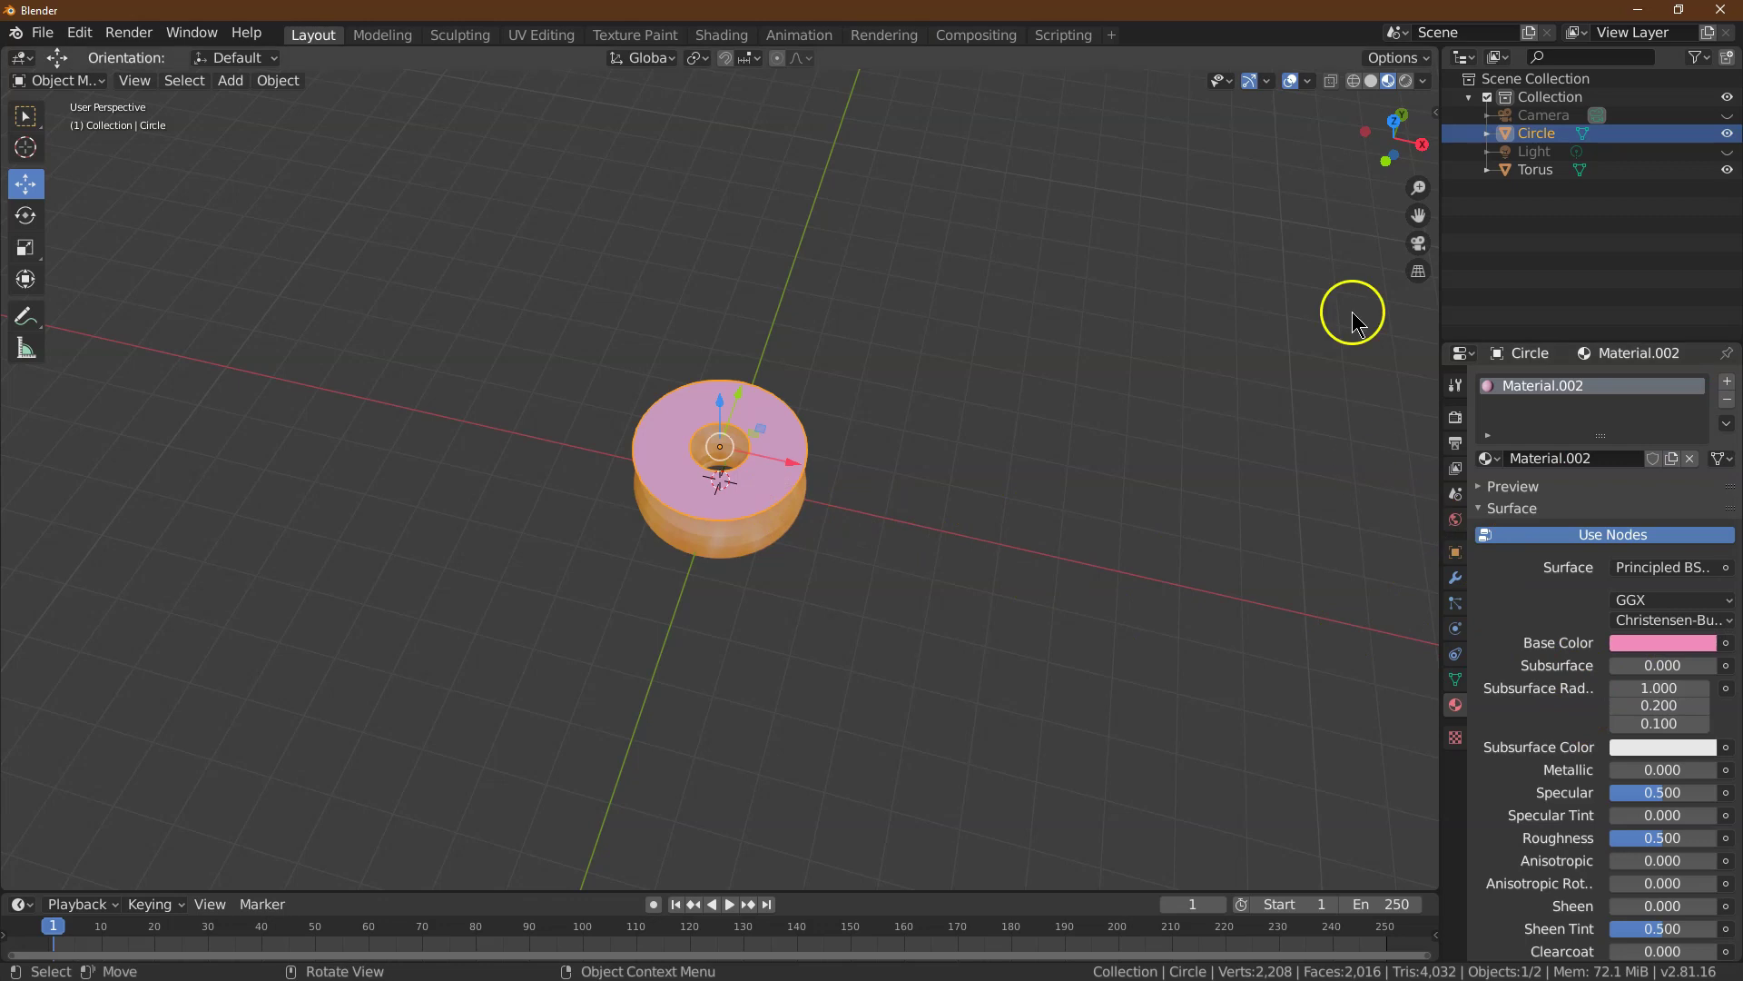
- Add Cloth and Collision modifiers to the Circle icing
left_click(1456, 581)
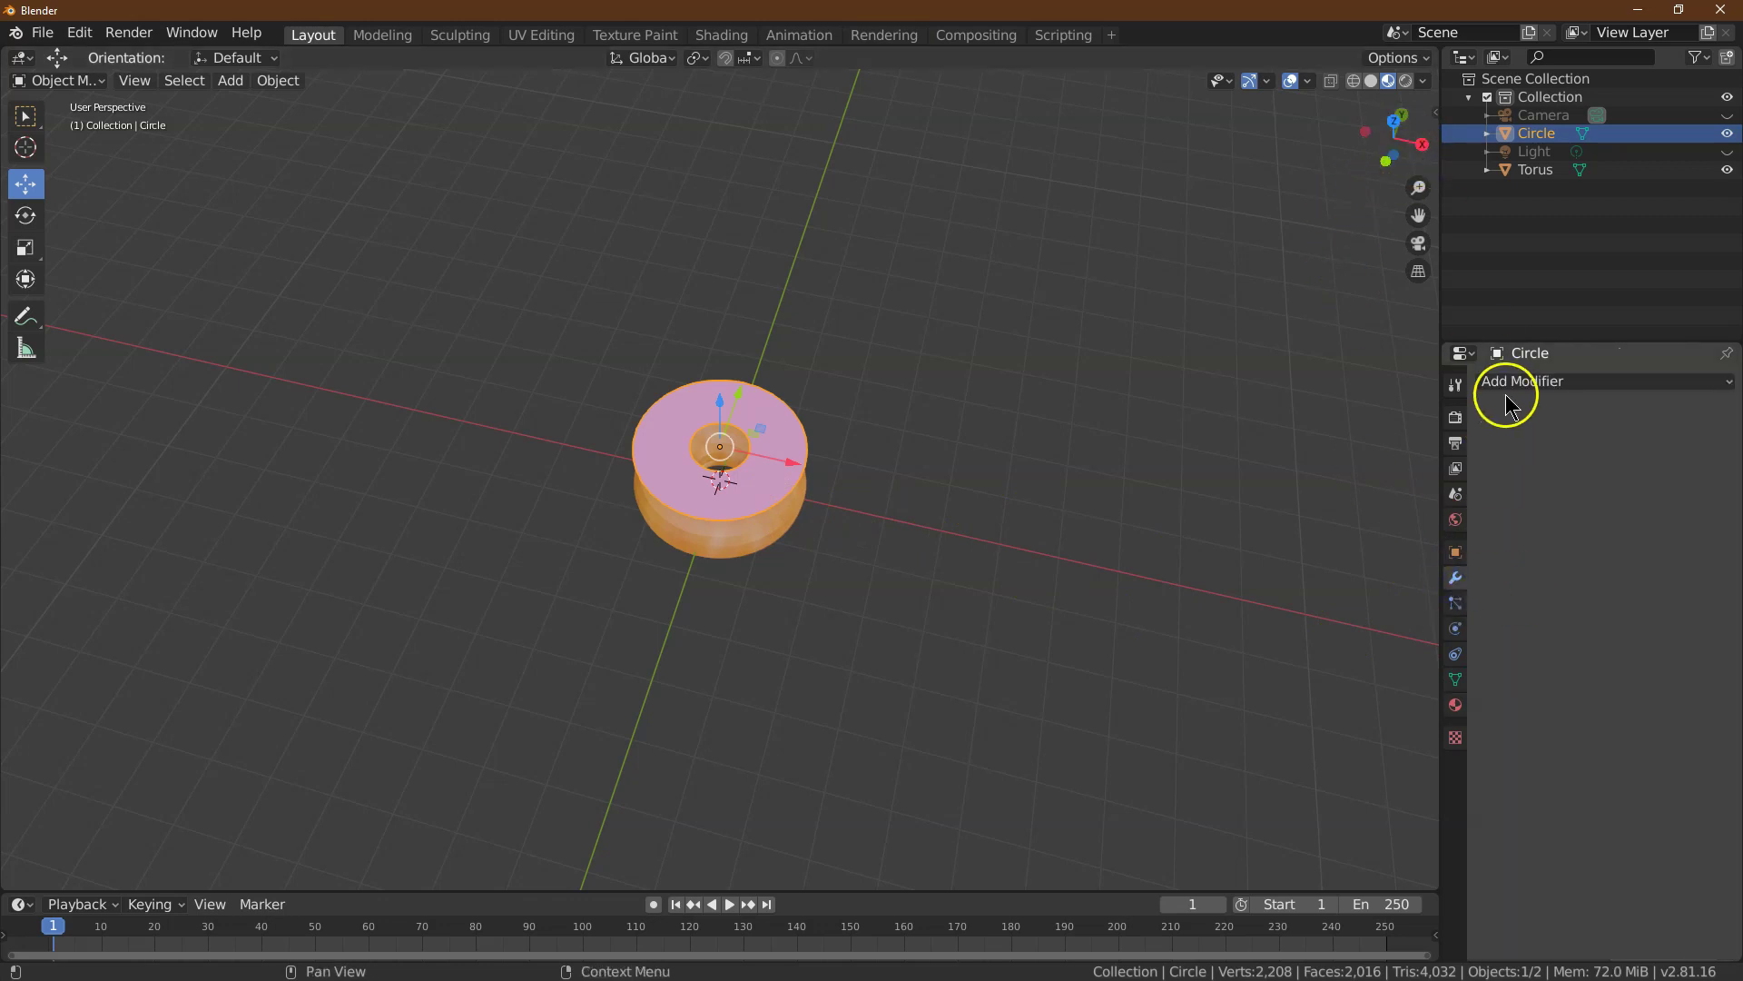
left_click(1505, 388)
left_click(1598, 421)
left_click(1544, 381)
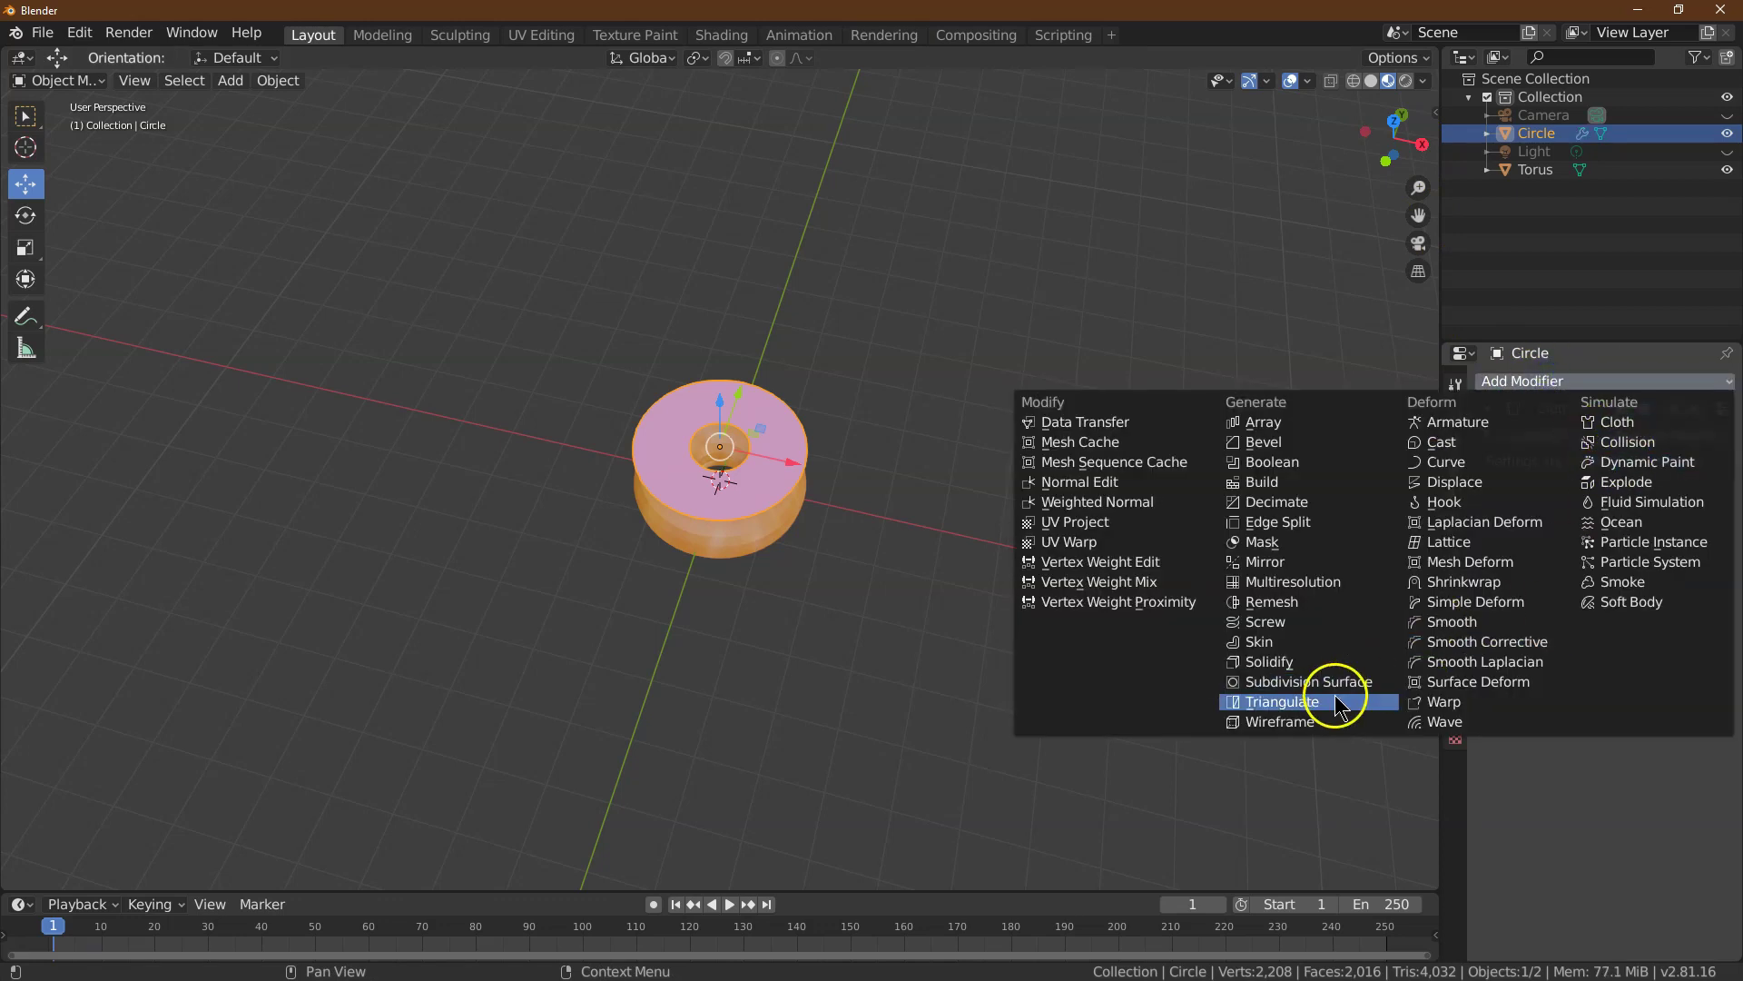
left_click(1629, 442)
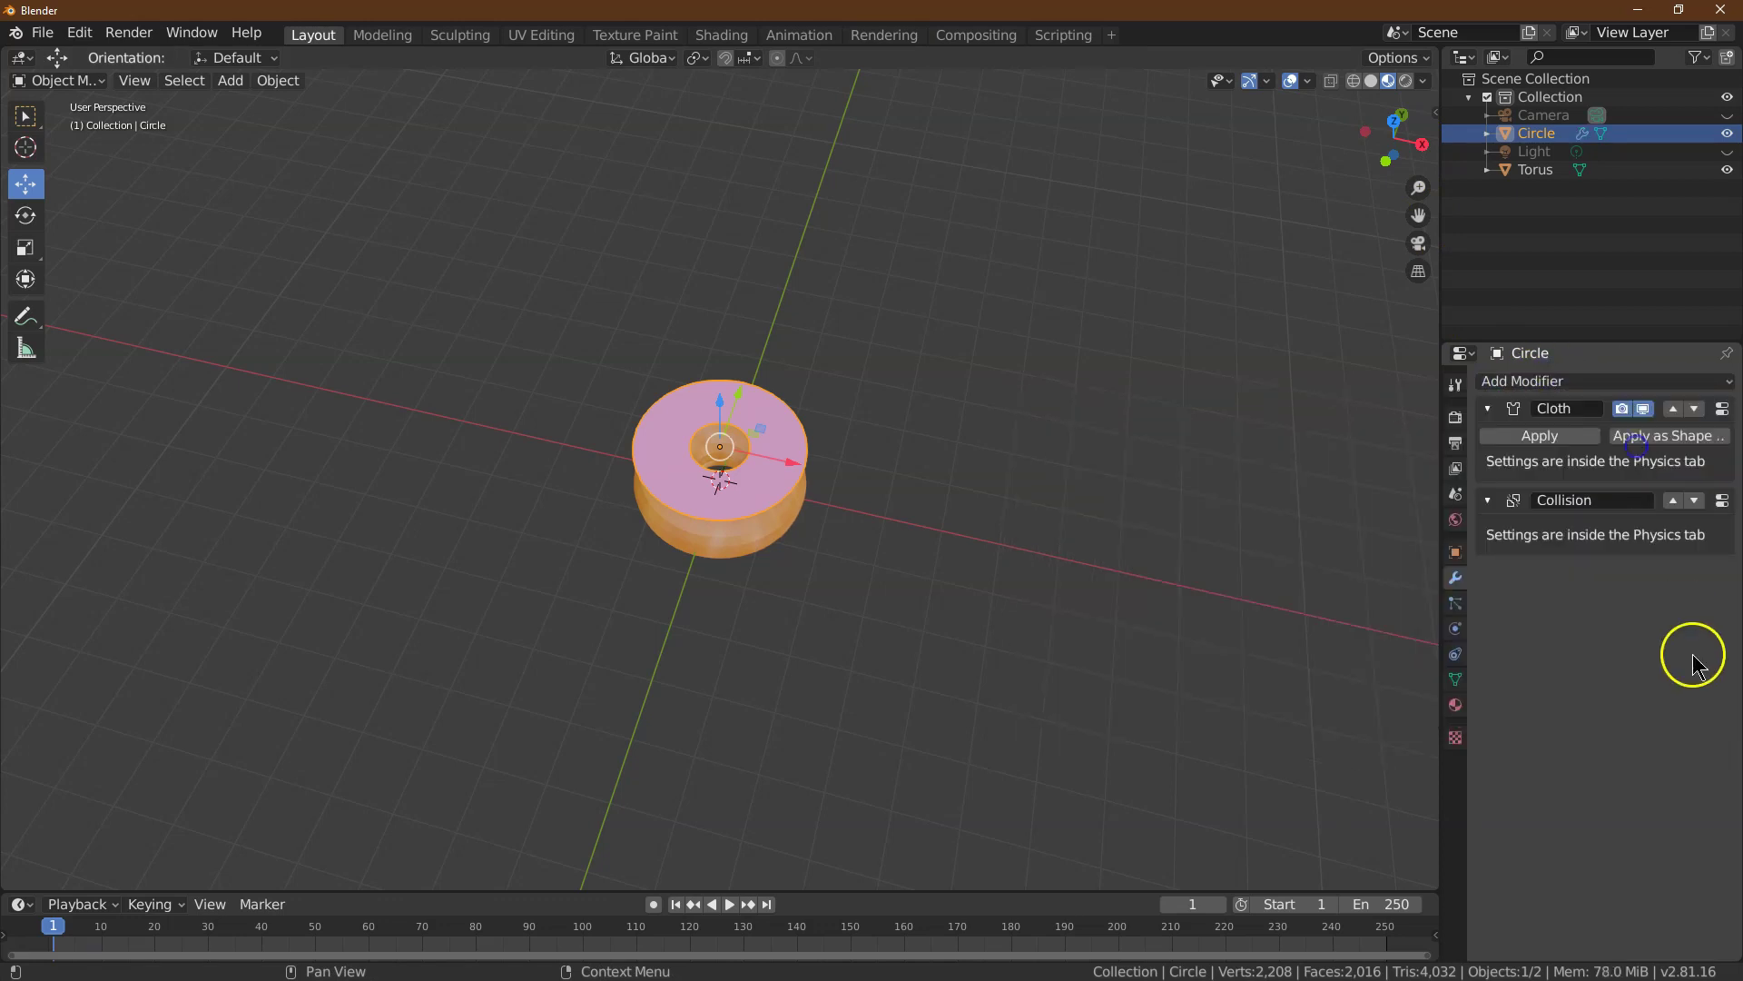
- Select the Torus and give it a Collision modifier
left_click_drag(1417, 188, 1101, 535)
left_click(877, 645)
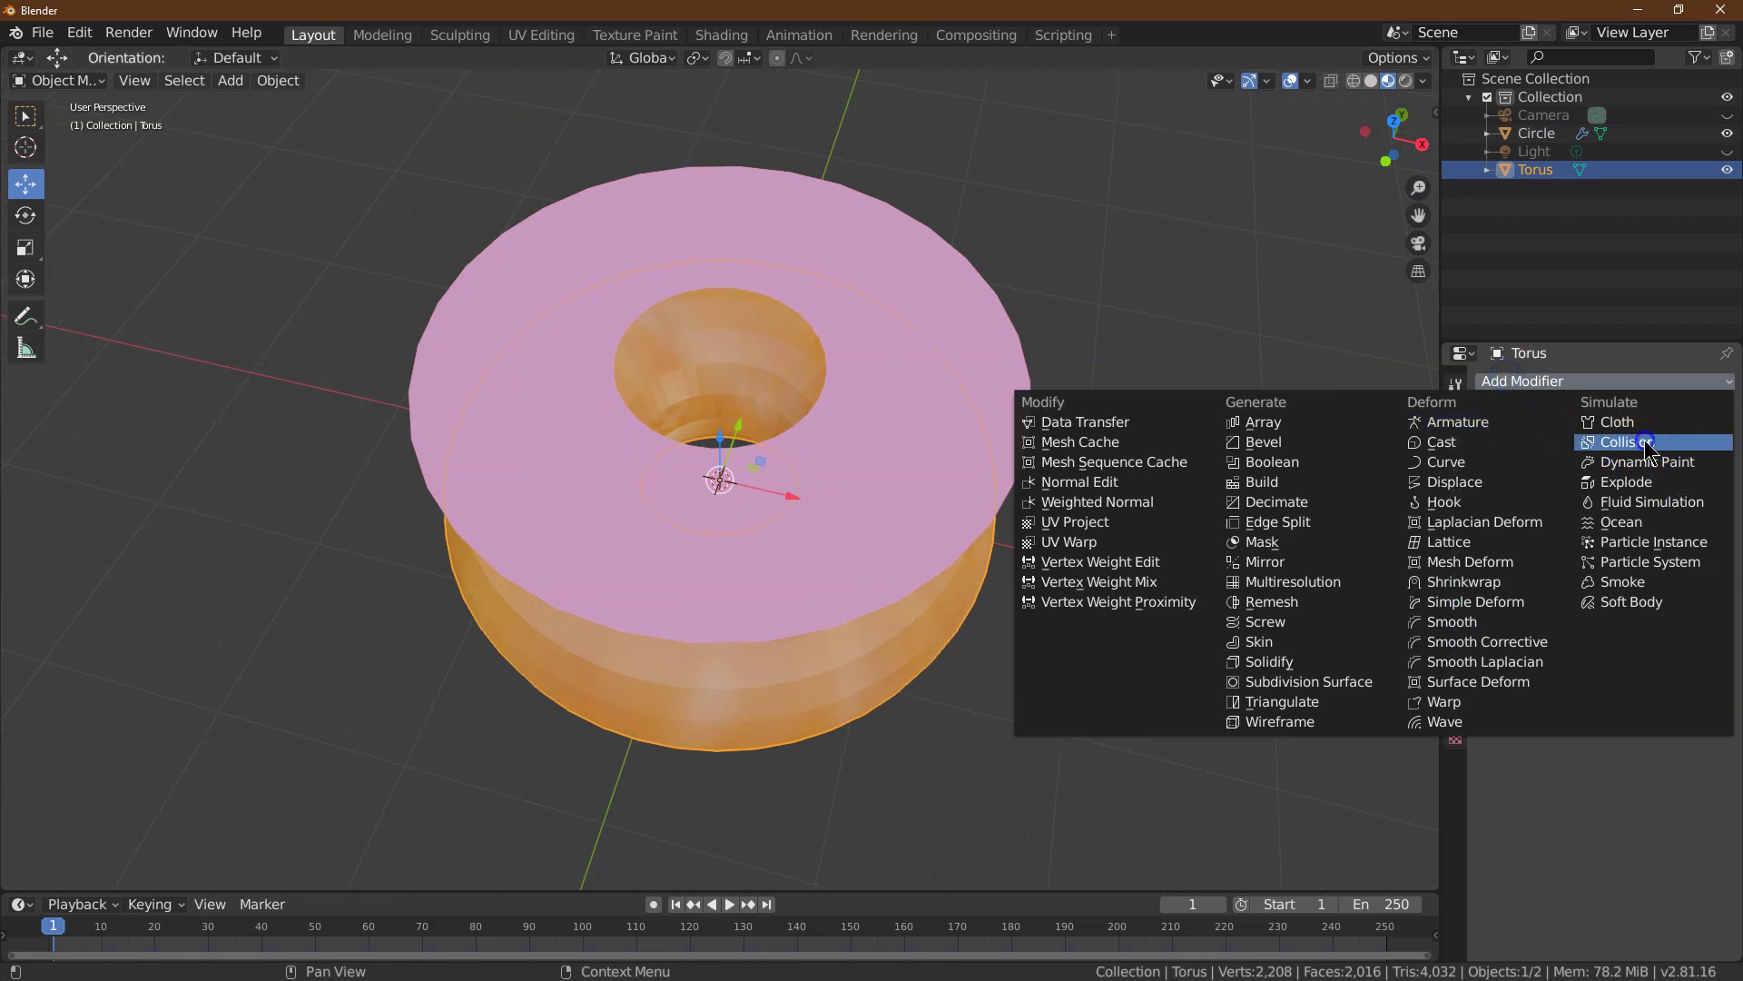
left_click(1616, 442)
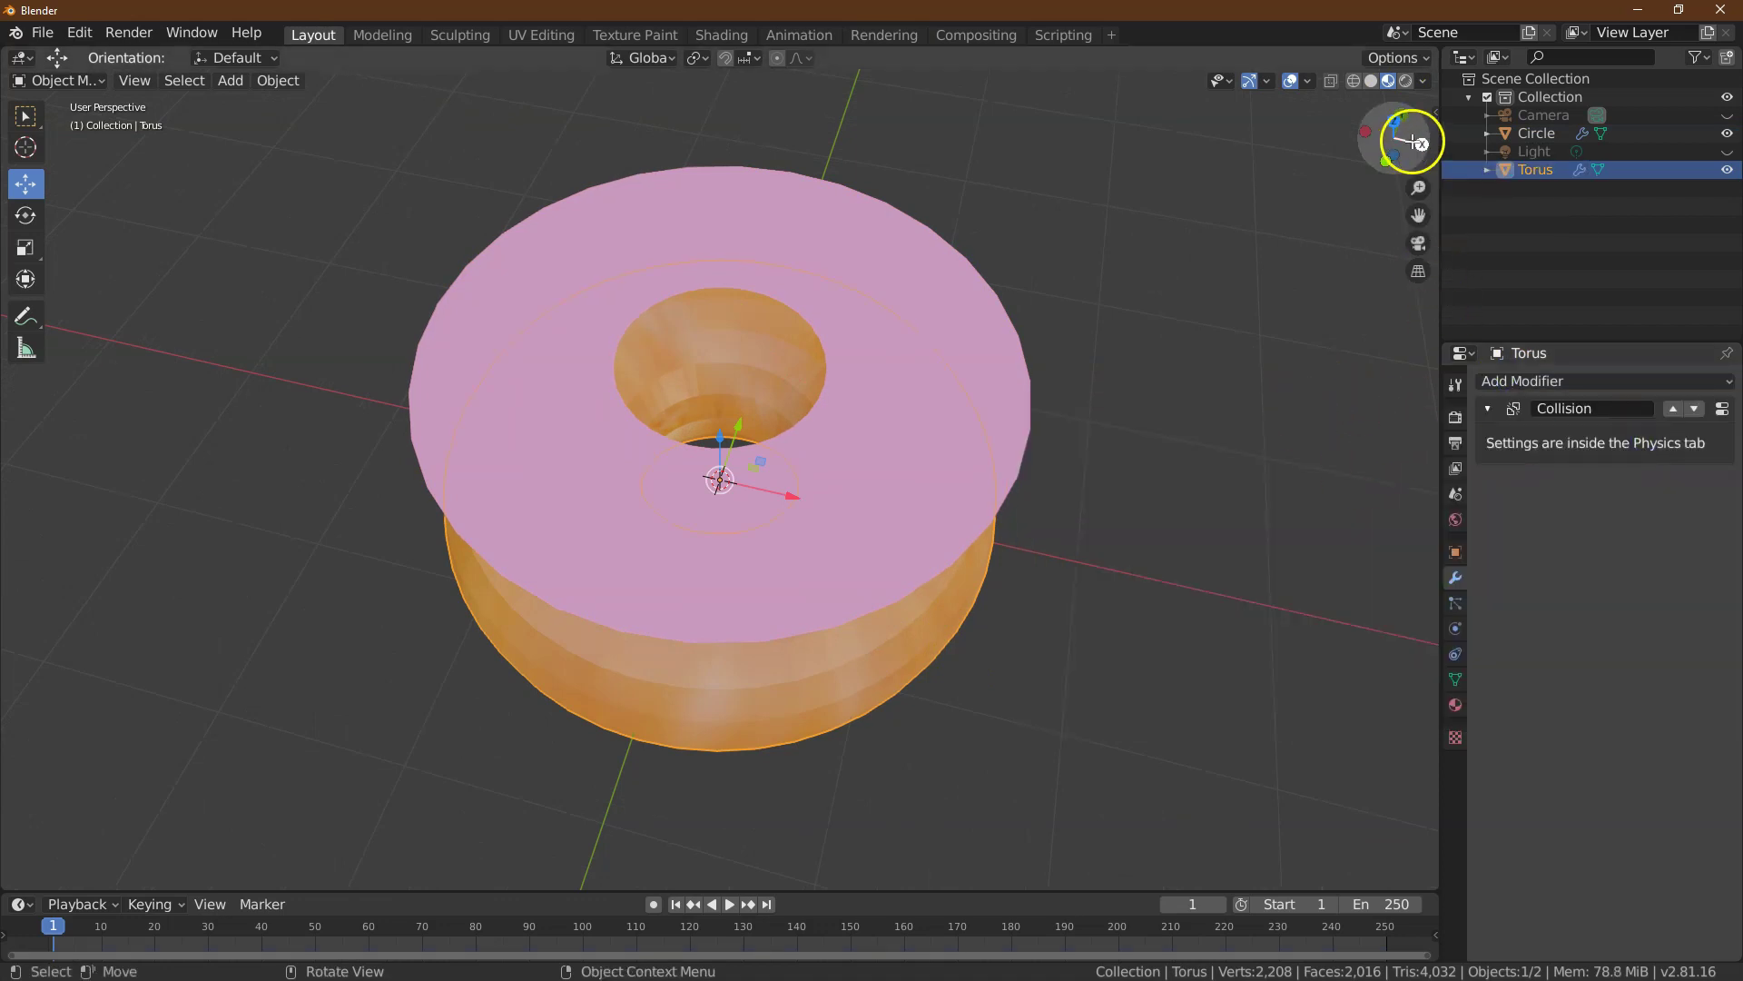
- Play the cloth simulation from a side view and hold it at frame 30
left_click(1419, 139)
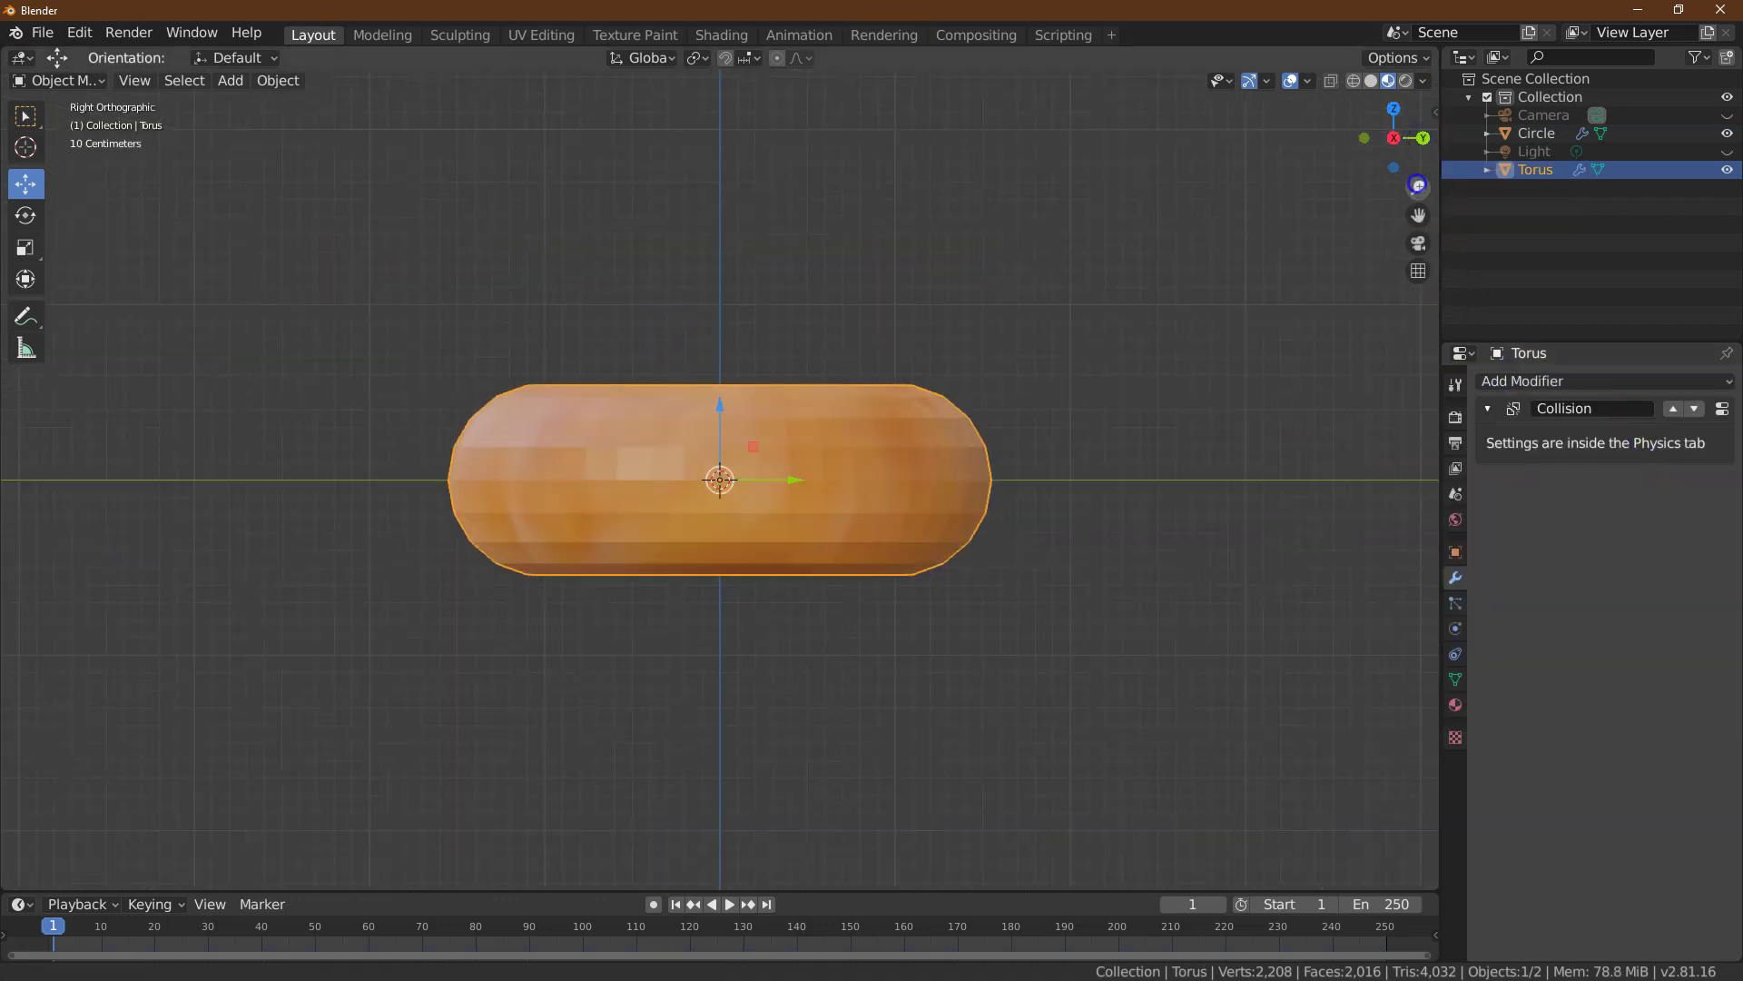
left_click_drag(1393, 144, 1298, 234)
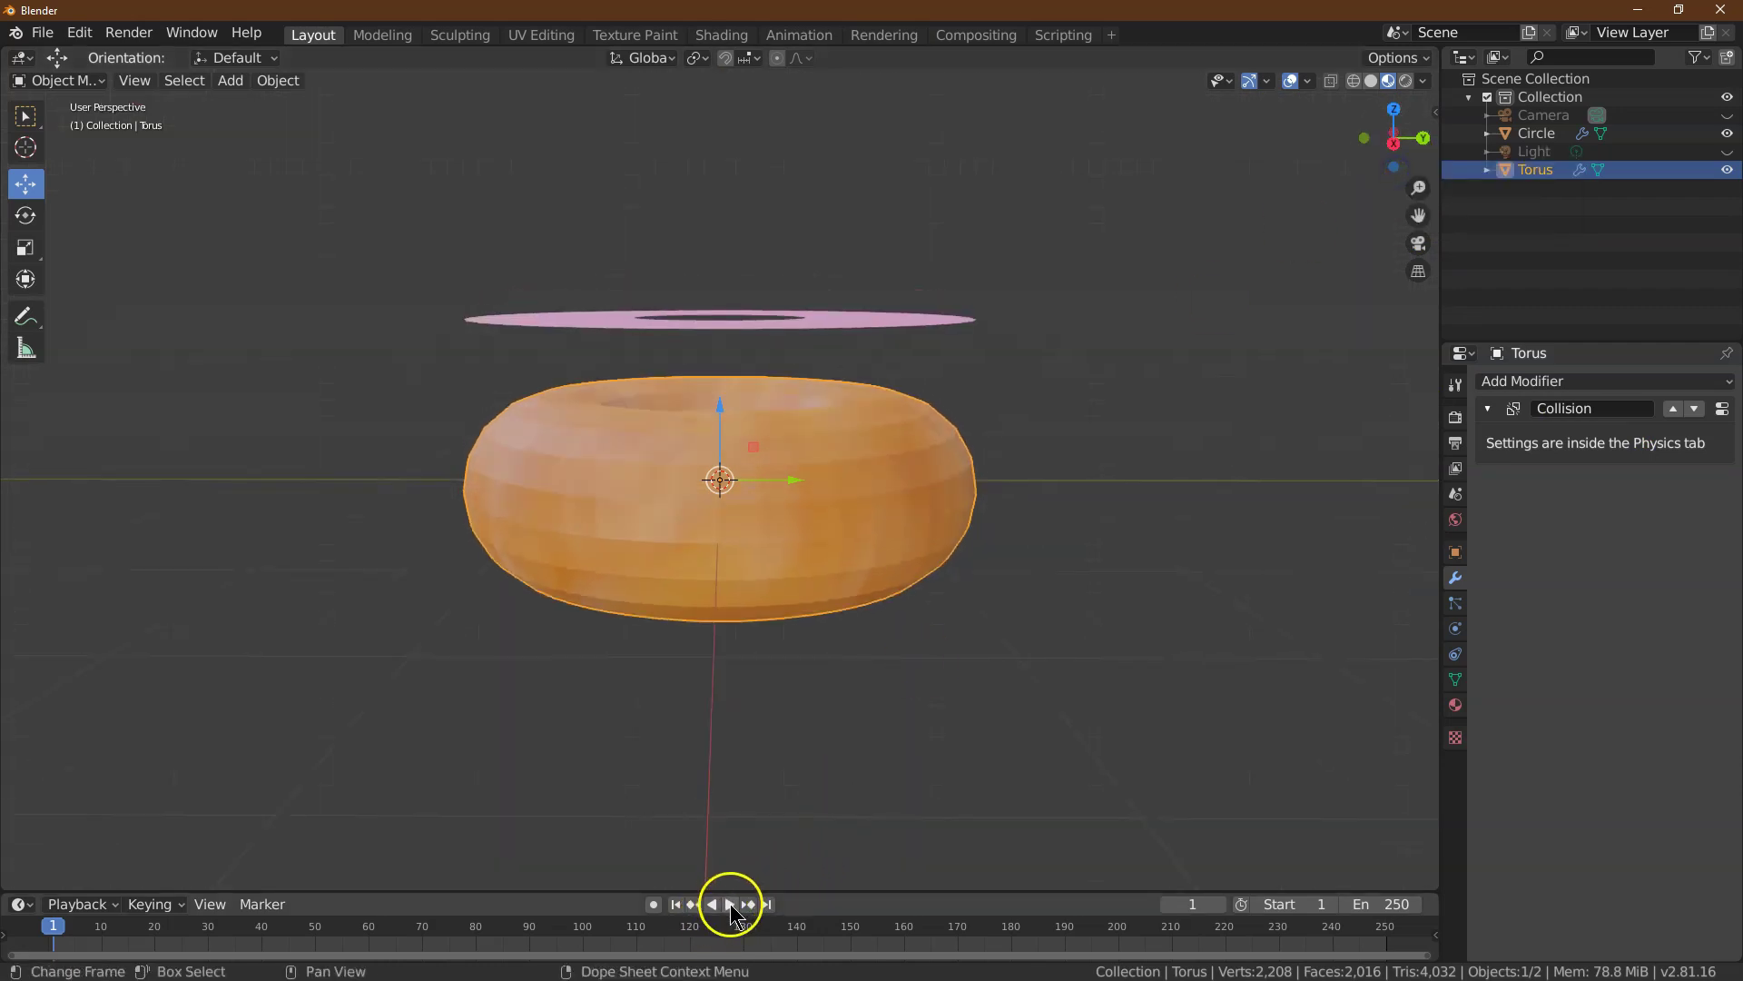
left_click(730, 904)
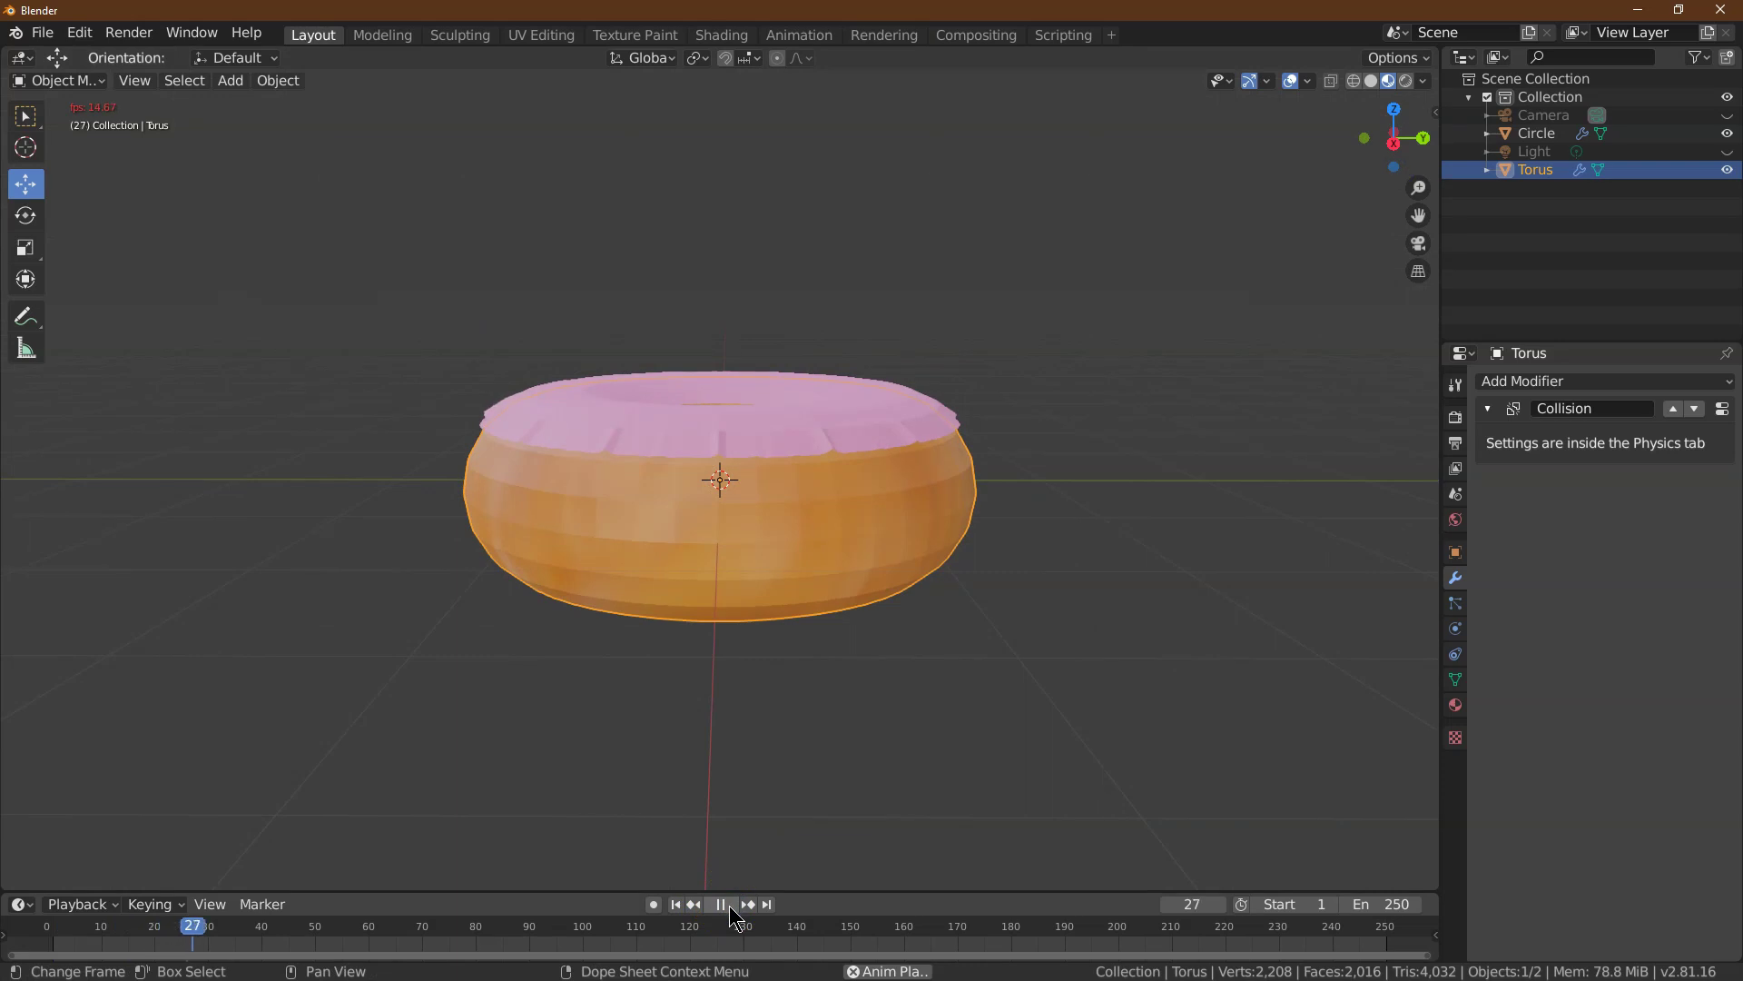
left_click(730, 906)
mouse_move(237, 928)
left_mouse_down()
mouse_move(212, 934)
mouse_move(526, 946)
mouse_move(210, 937)
left_mouse_up()
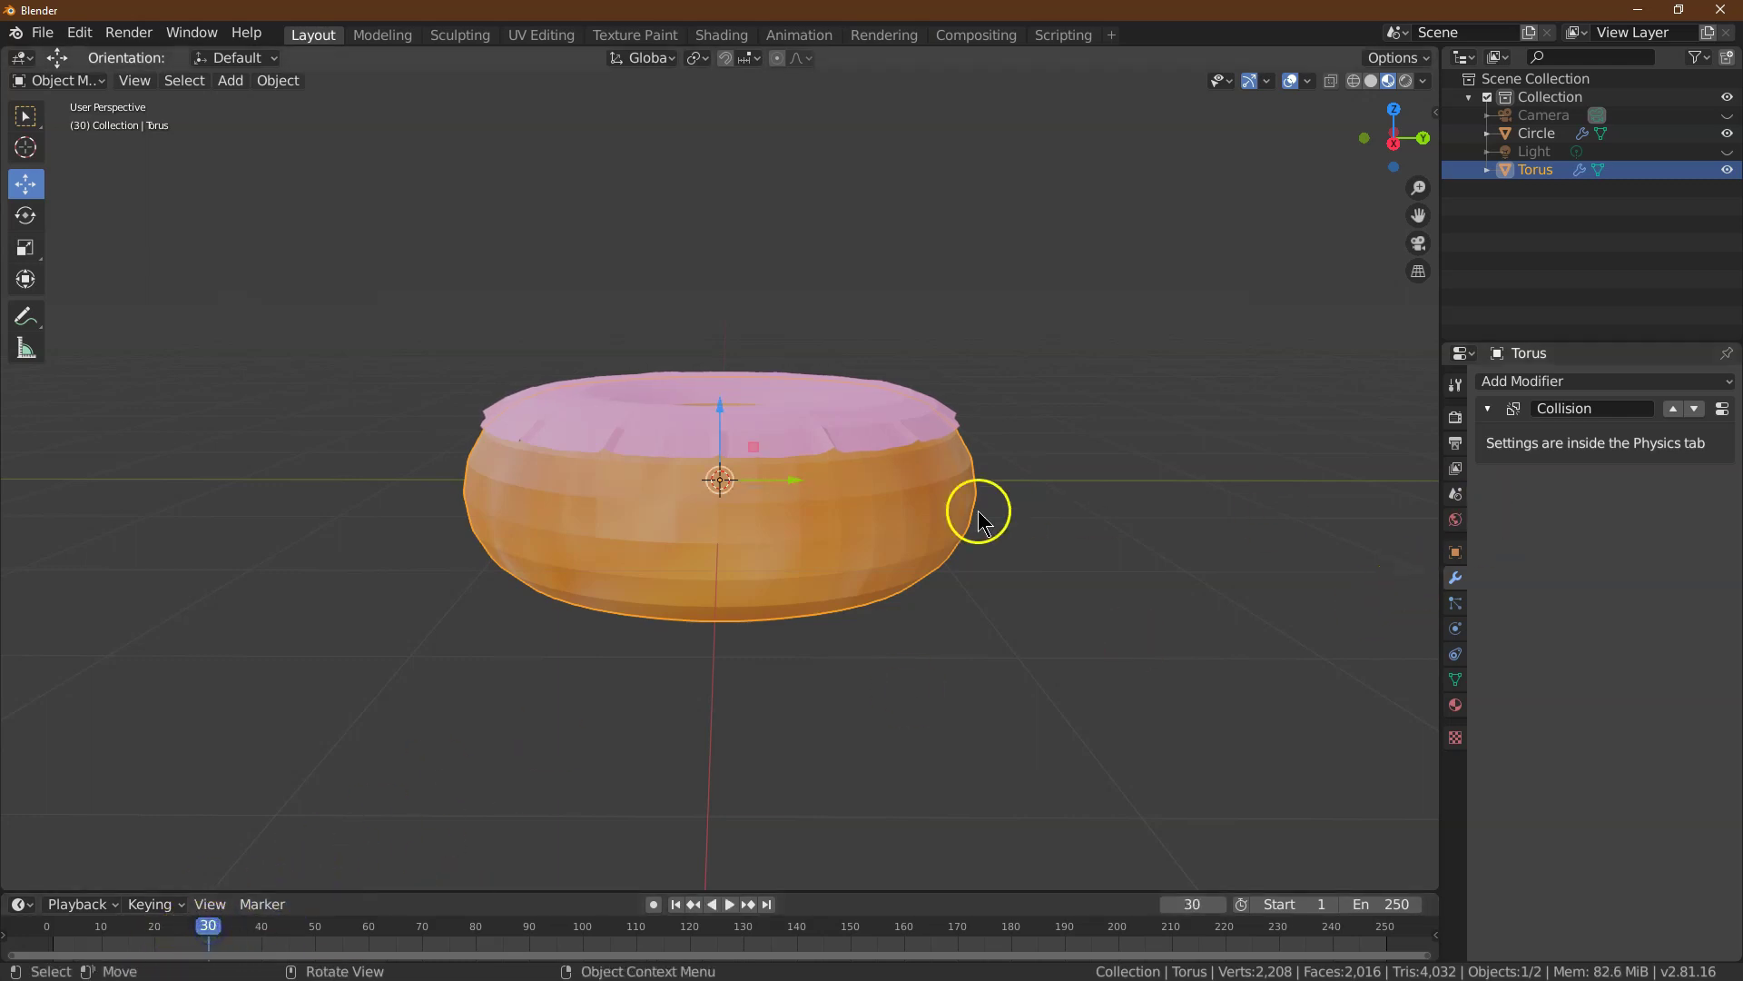
- Apply the cloth drape to the pink icing and add a Smooth modifier
left_click(916, 427)
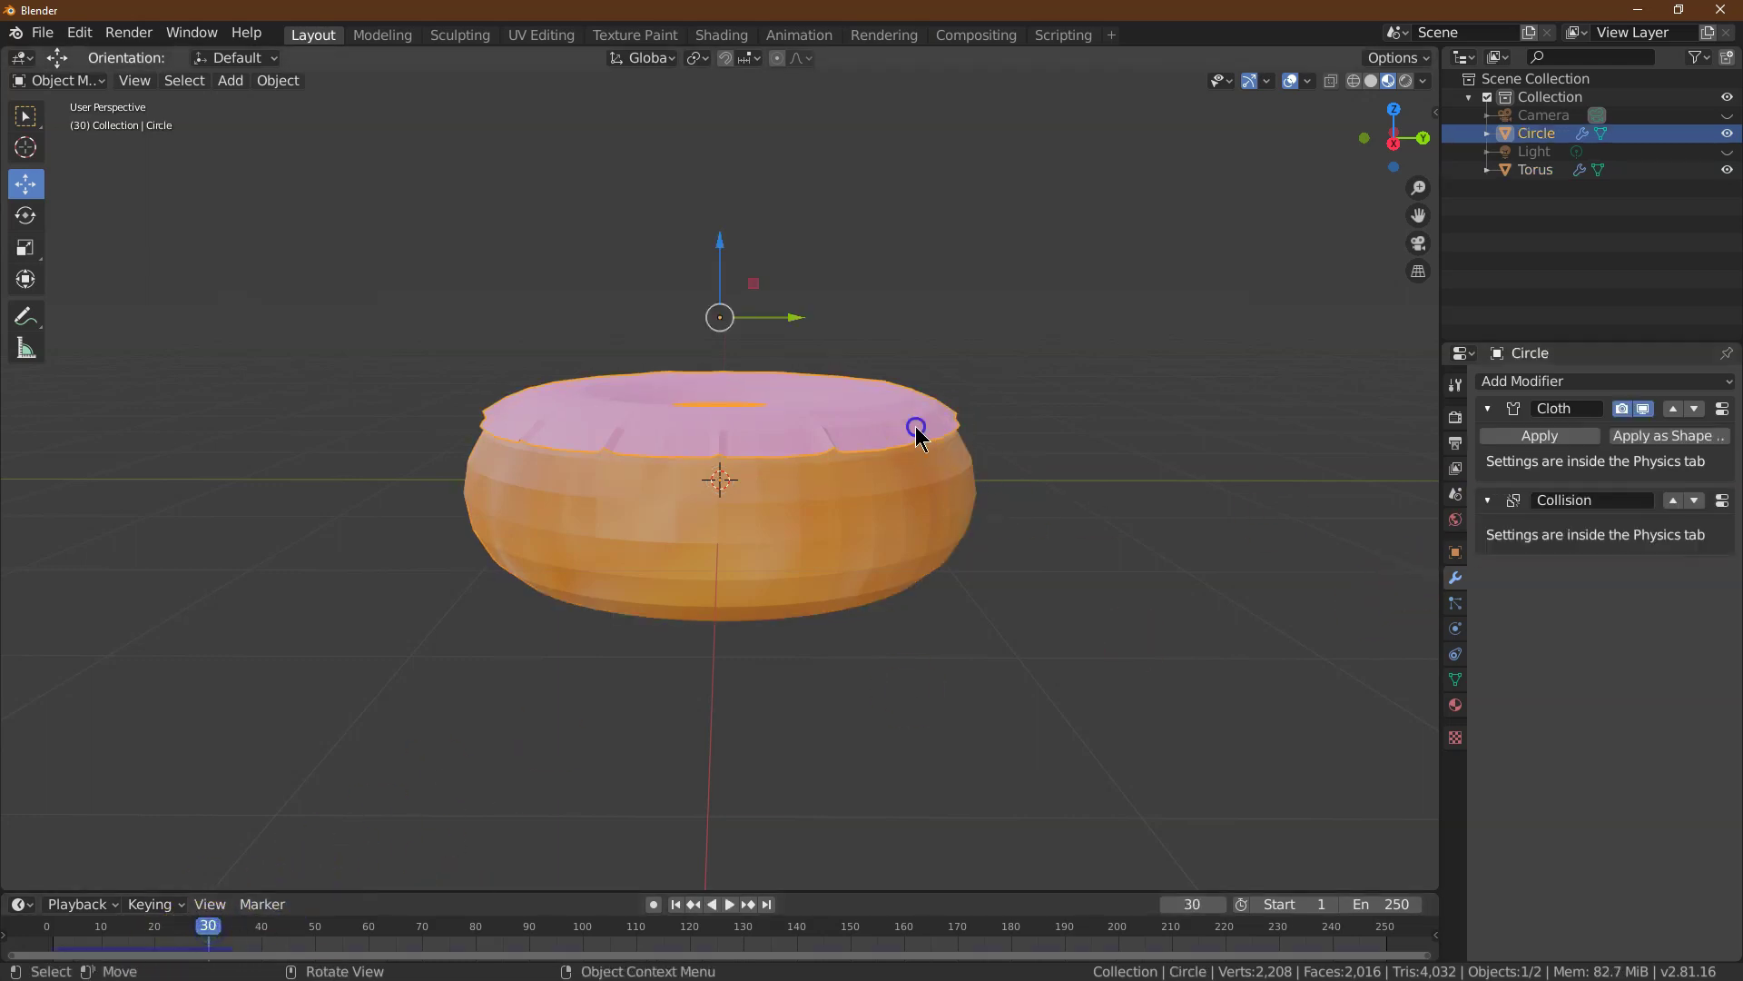
left_click(1568, 439)
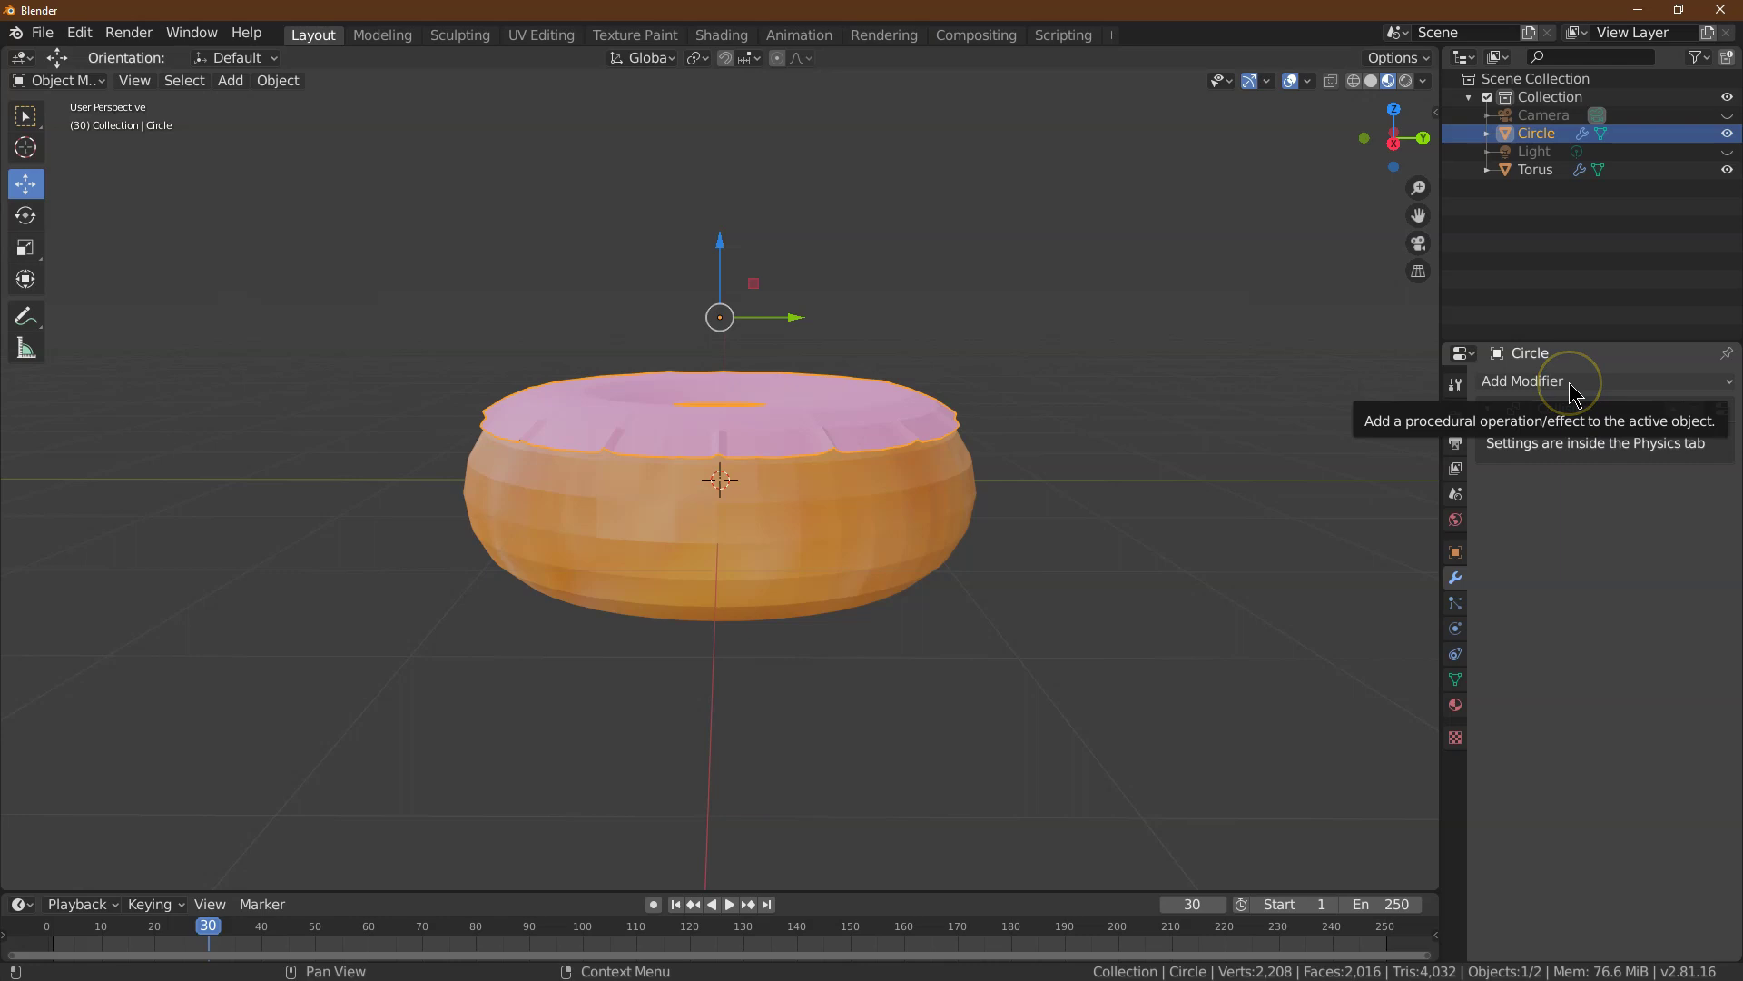
left_click(1570, 382)
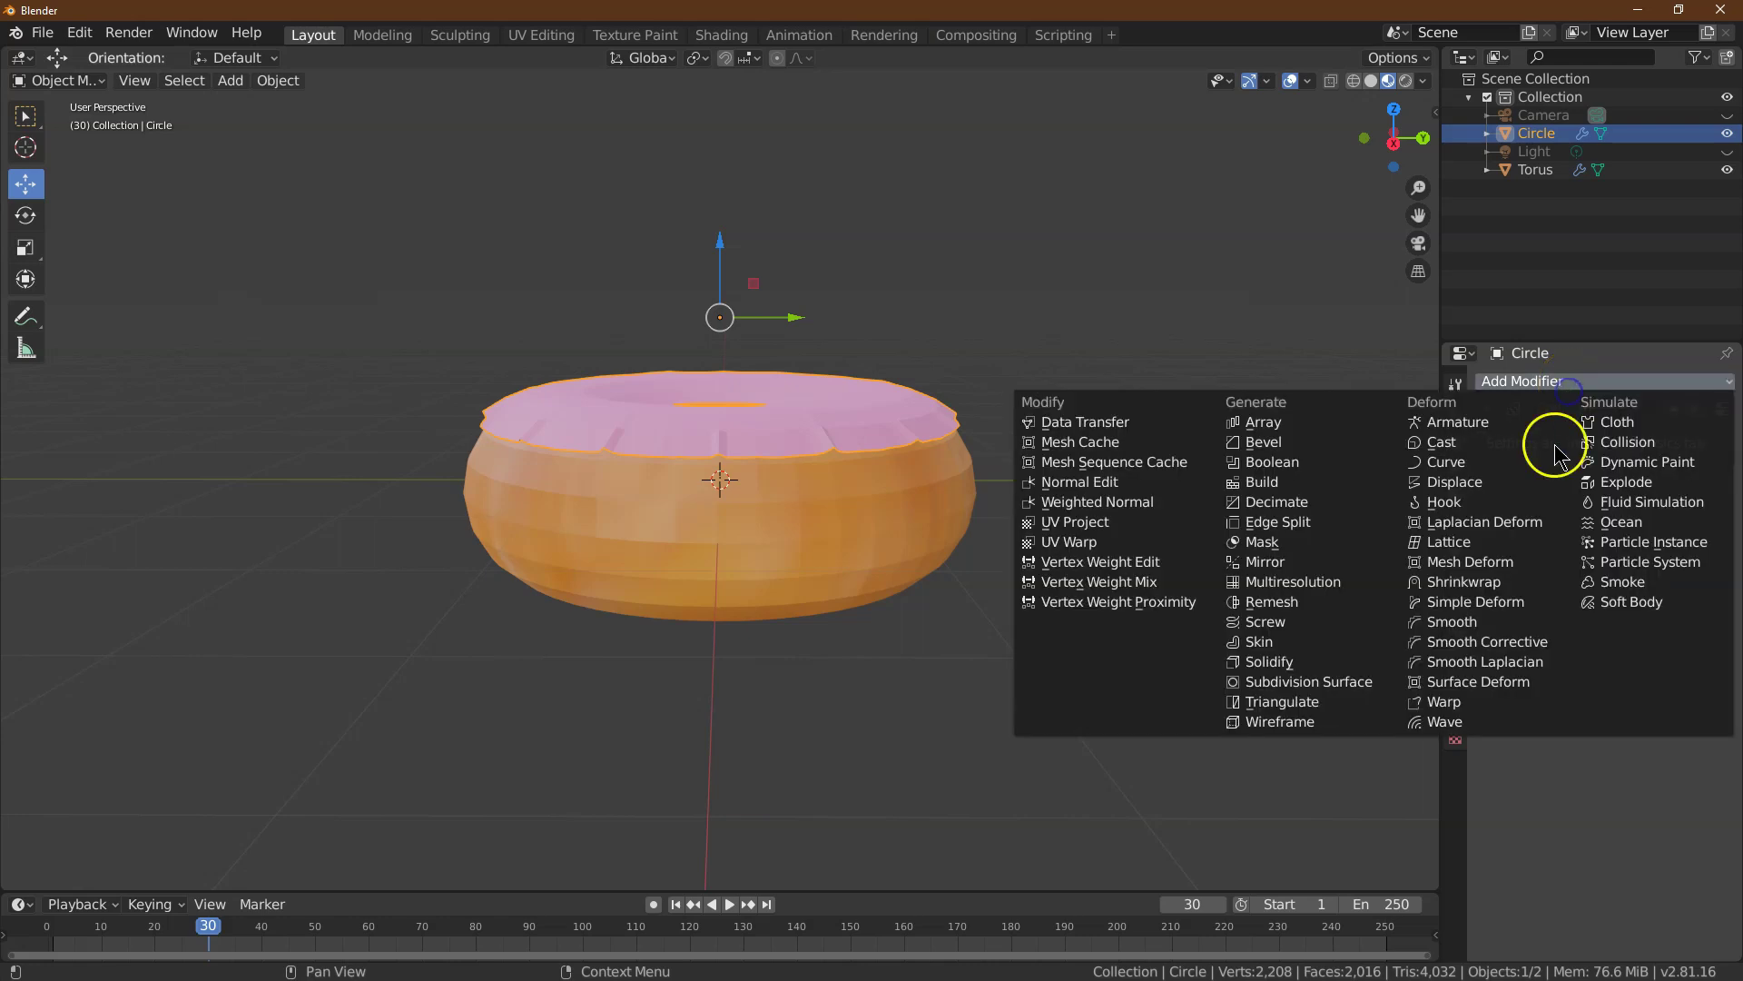
left_click(1546, 627)
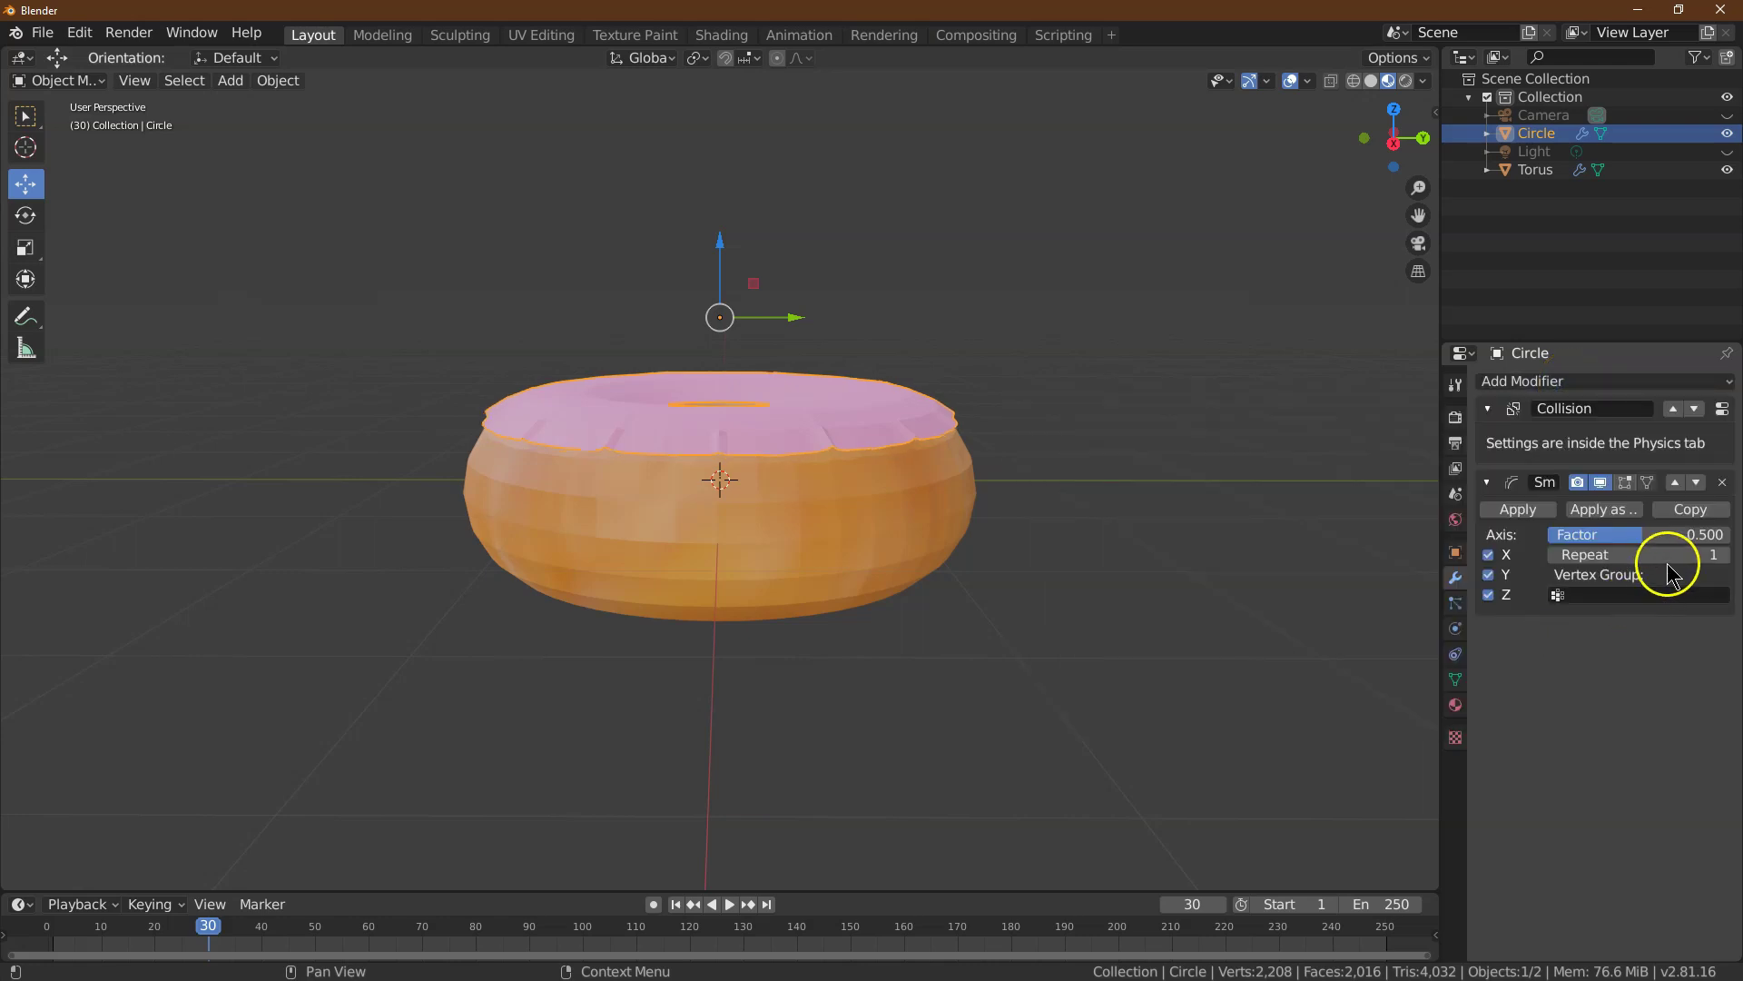
- Set the Smooth modifier to factor 1 with 3 repeats
left_click(1709, 537)
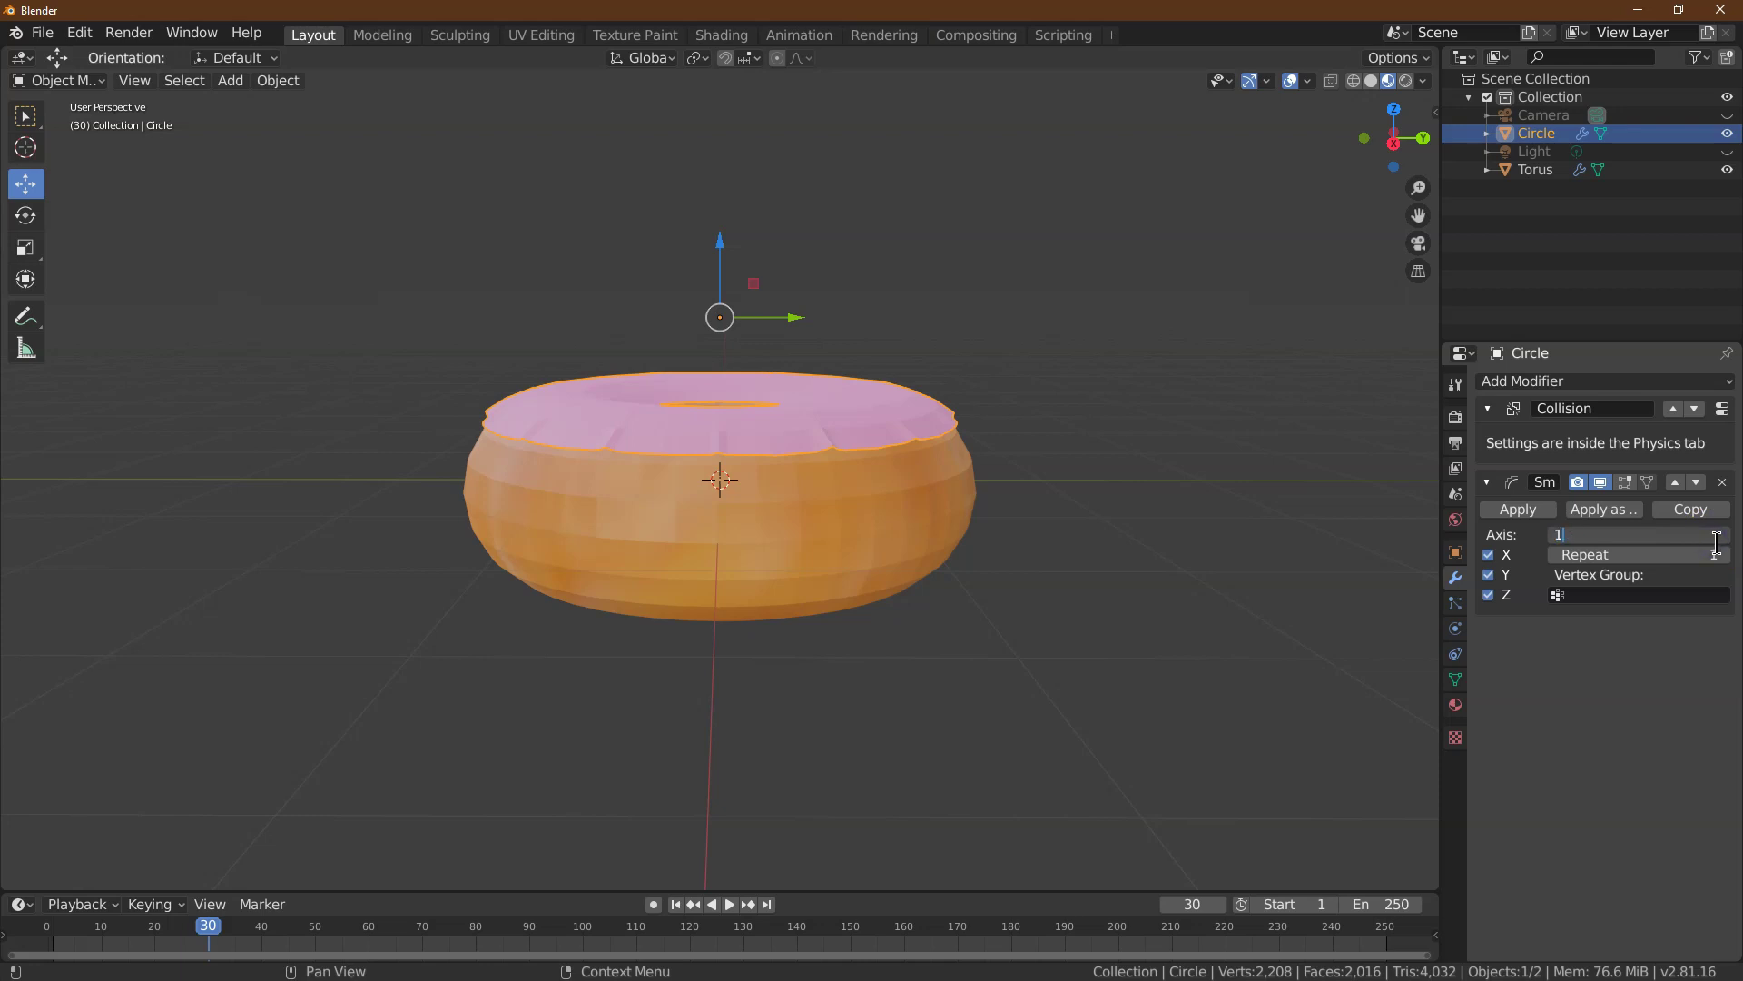
type("1")
key("Return")
left_click(1720, 555)
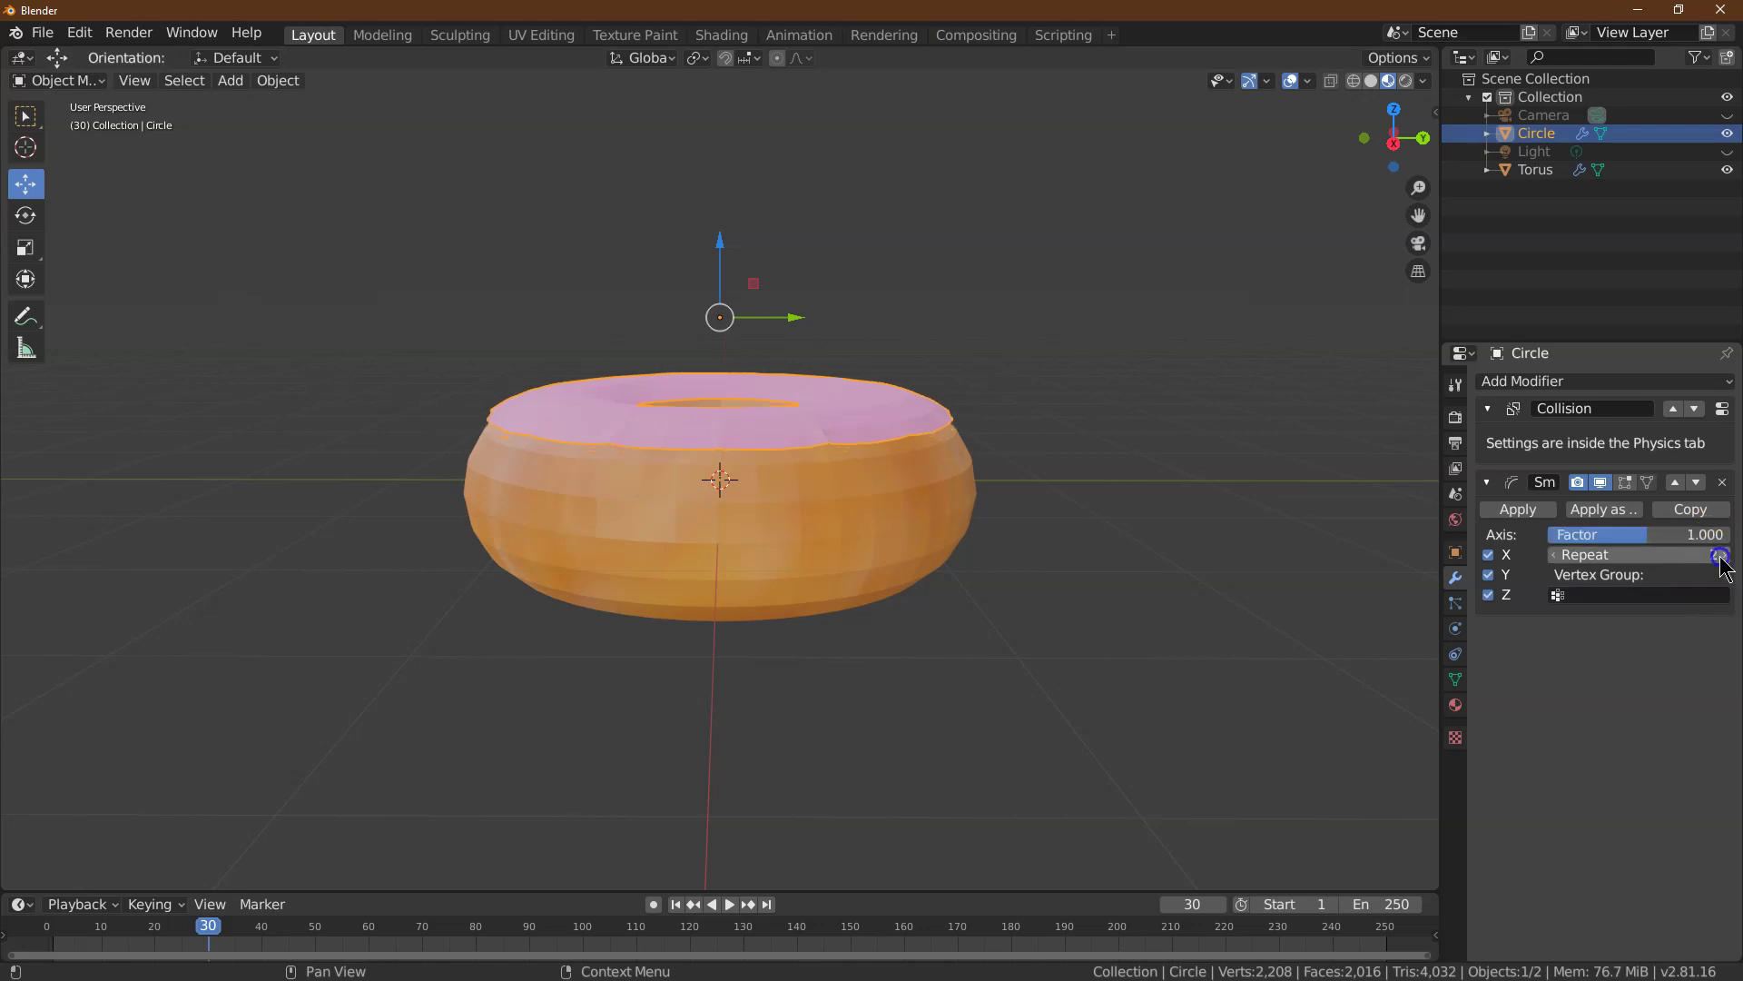
left_click(1721, 555)
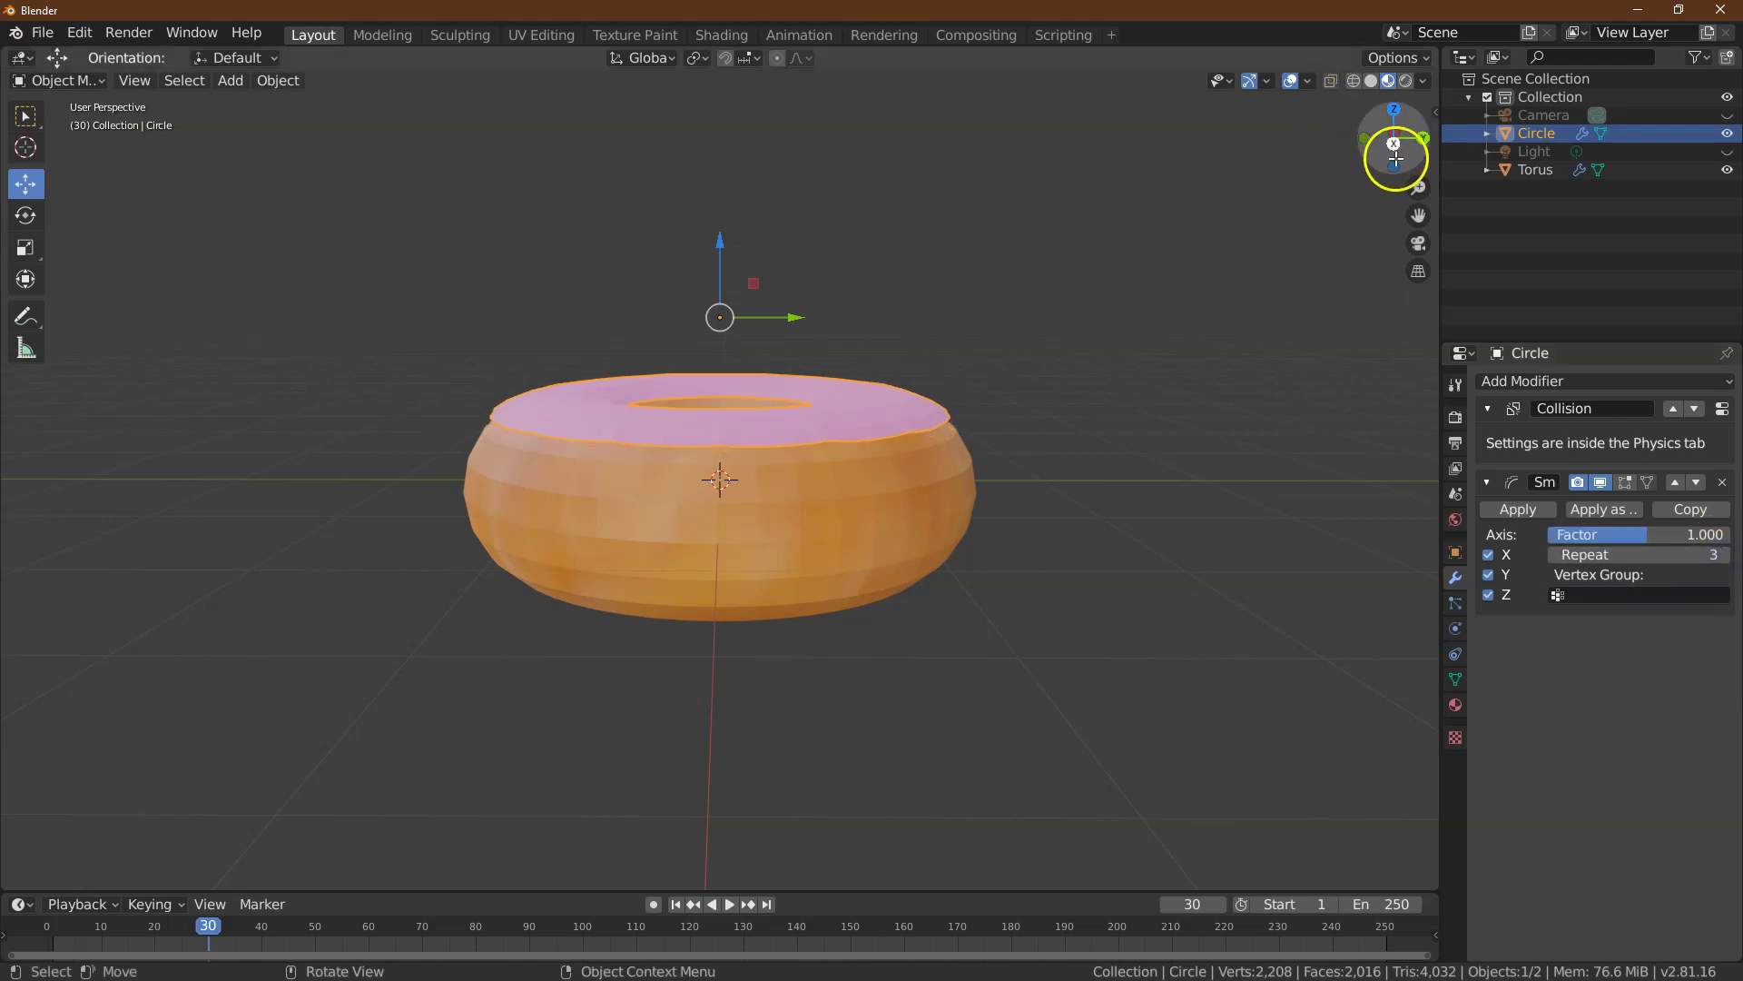
left_click_drag(1397, 144, 1404, 253)
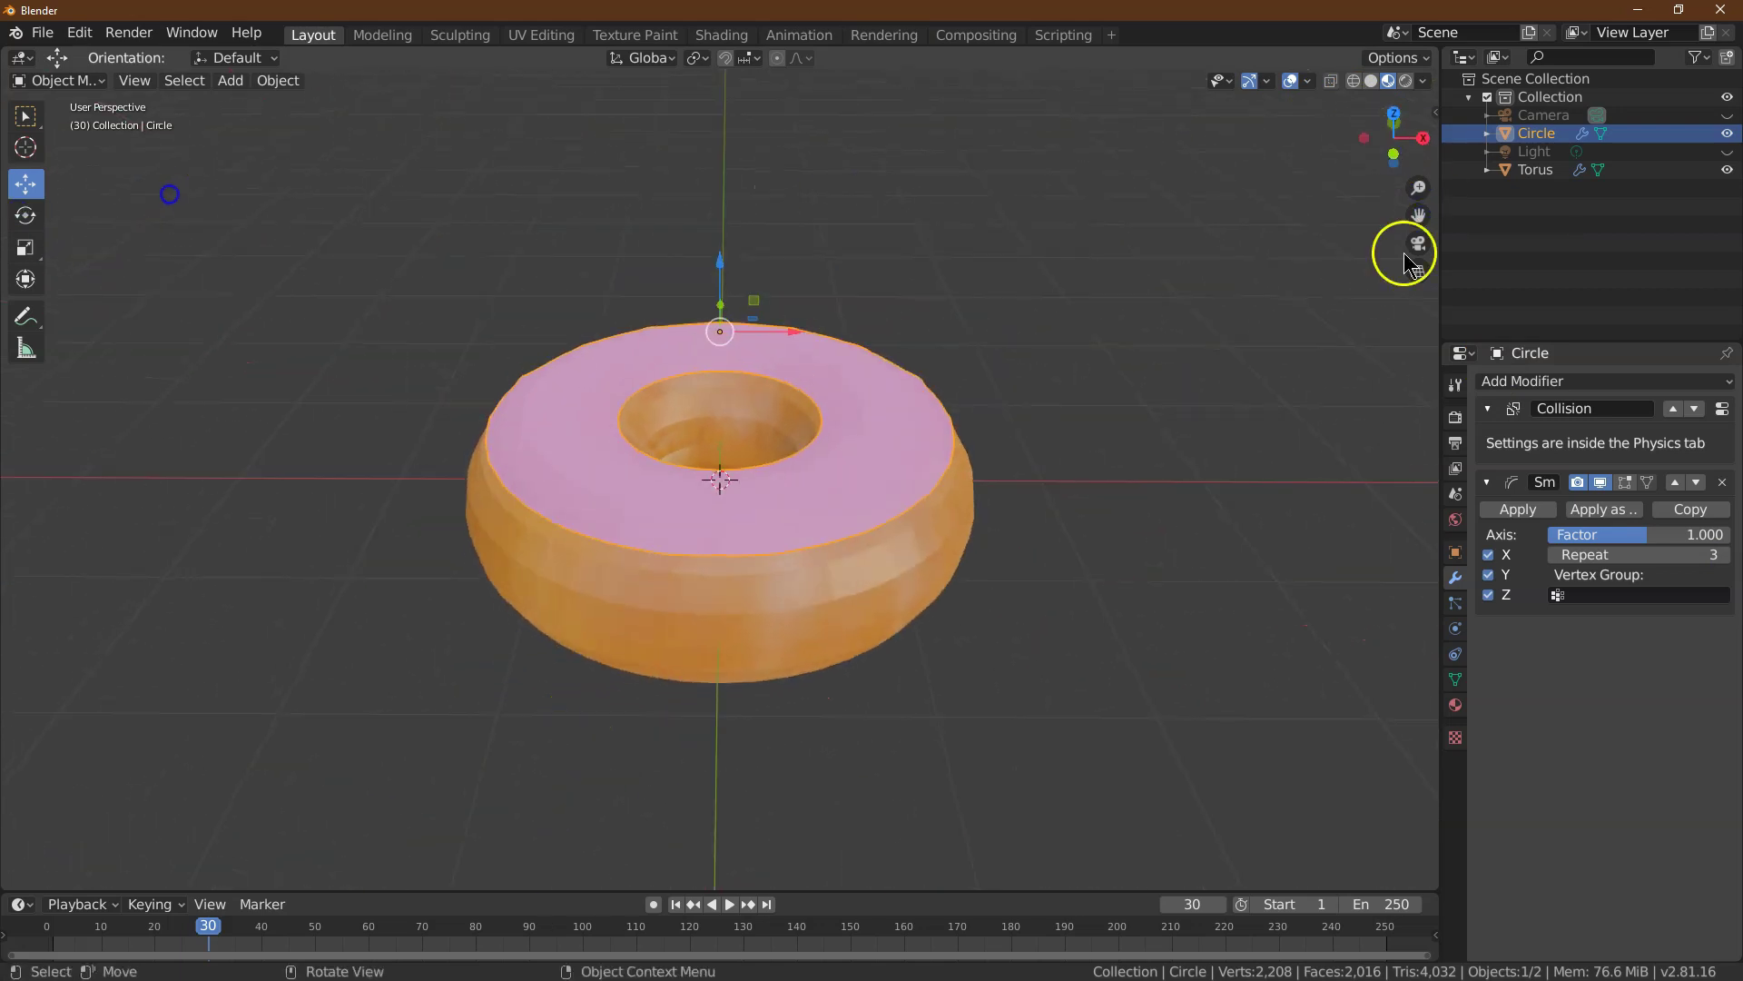
left_click(1722, 555)
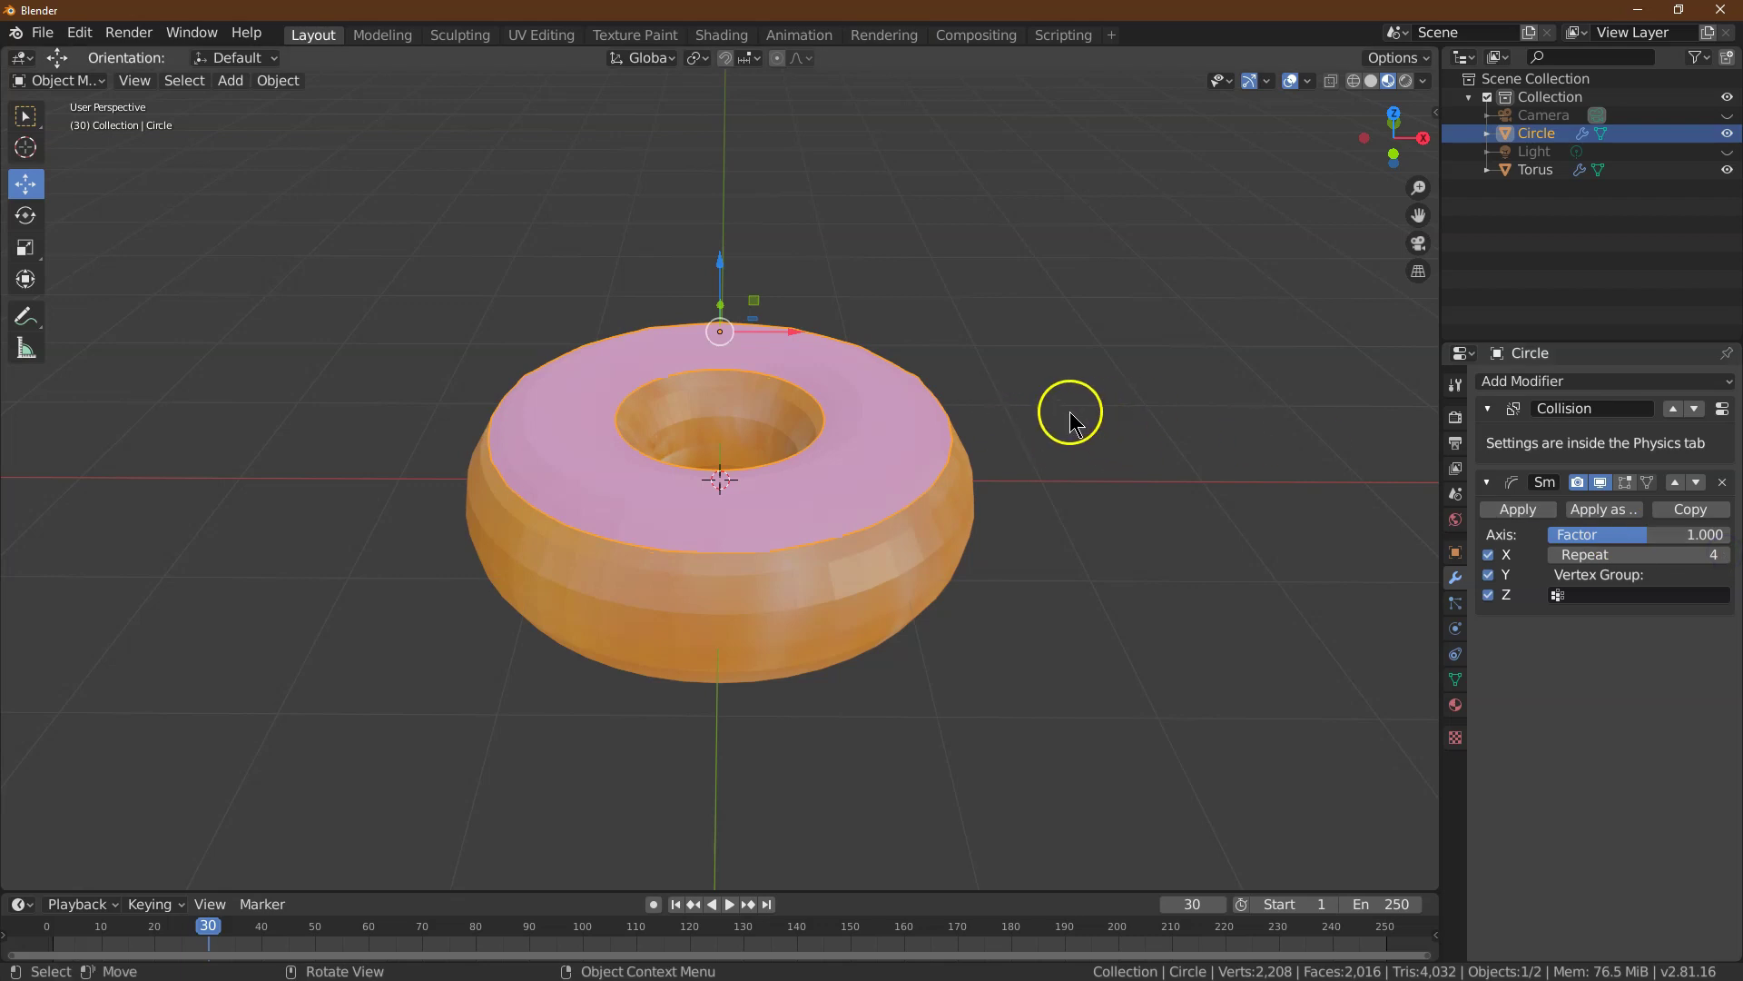
left_click_drag(1421, 136, 509, 226)
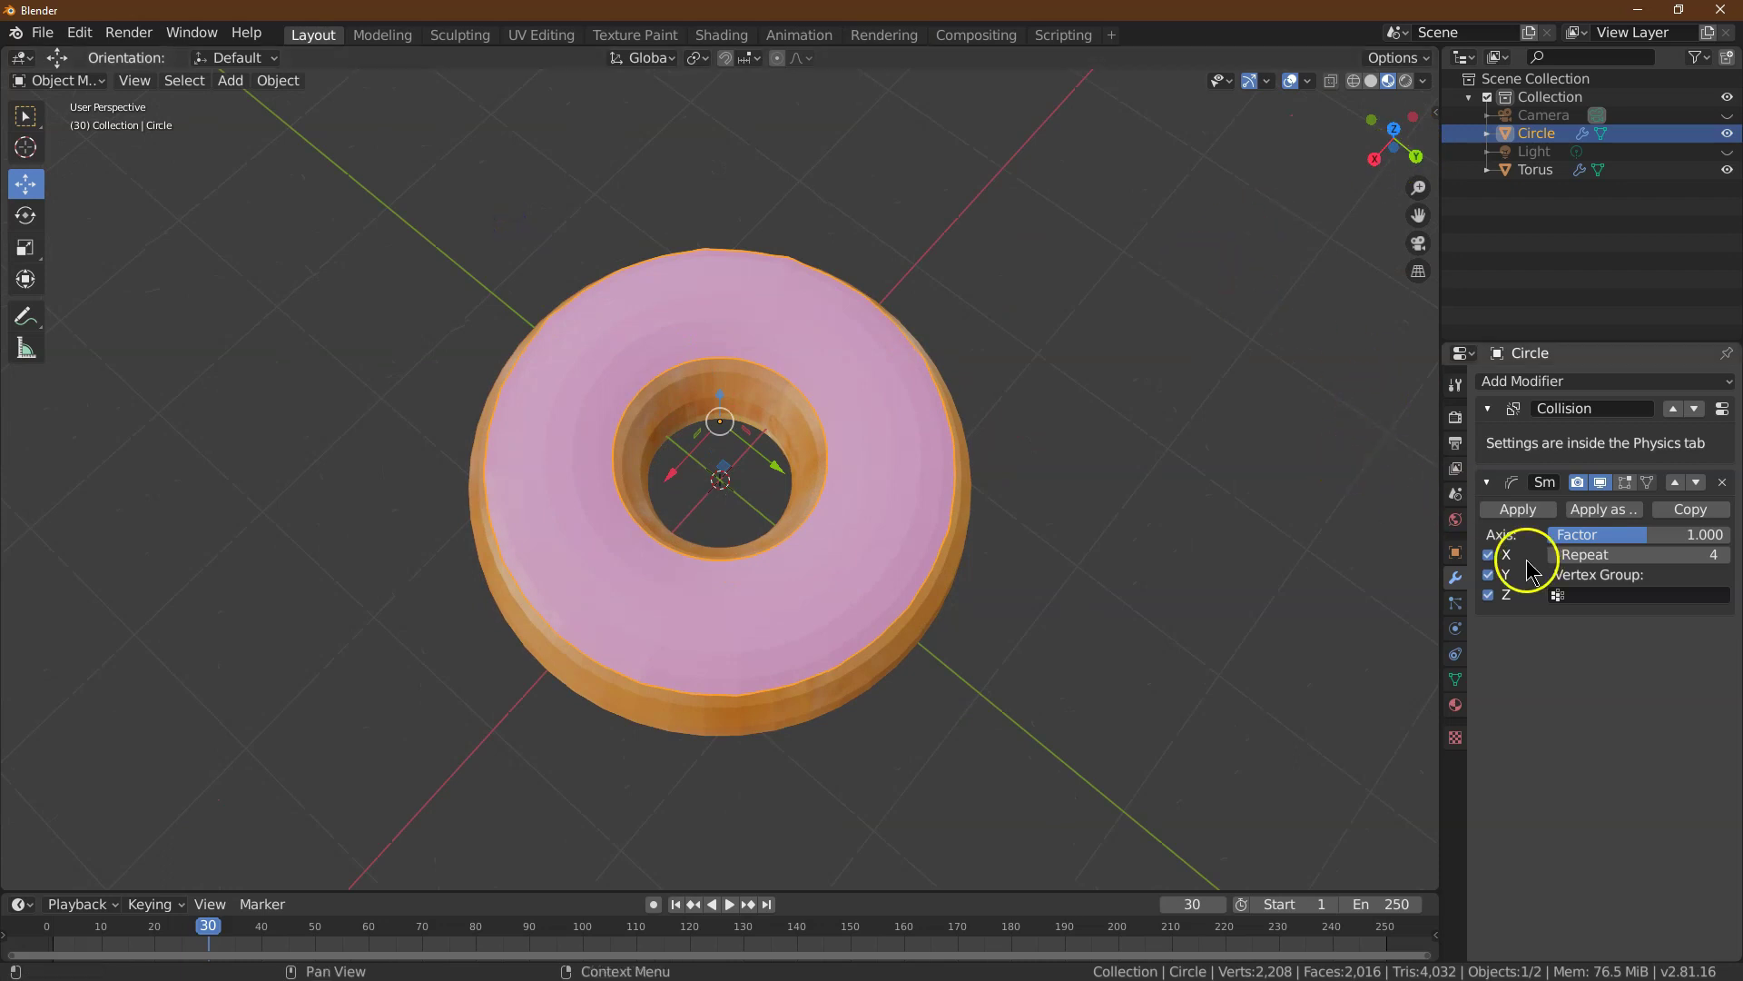
left_click(1554, 554)
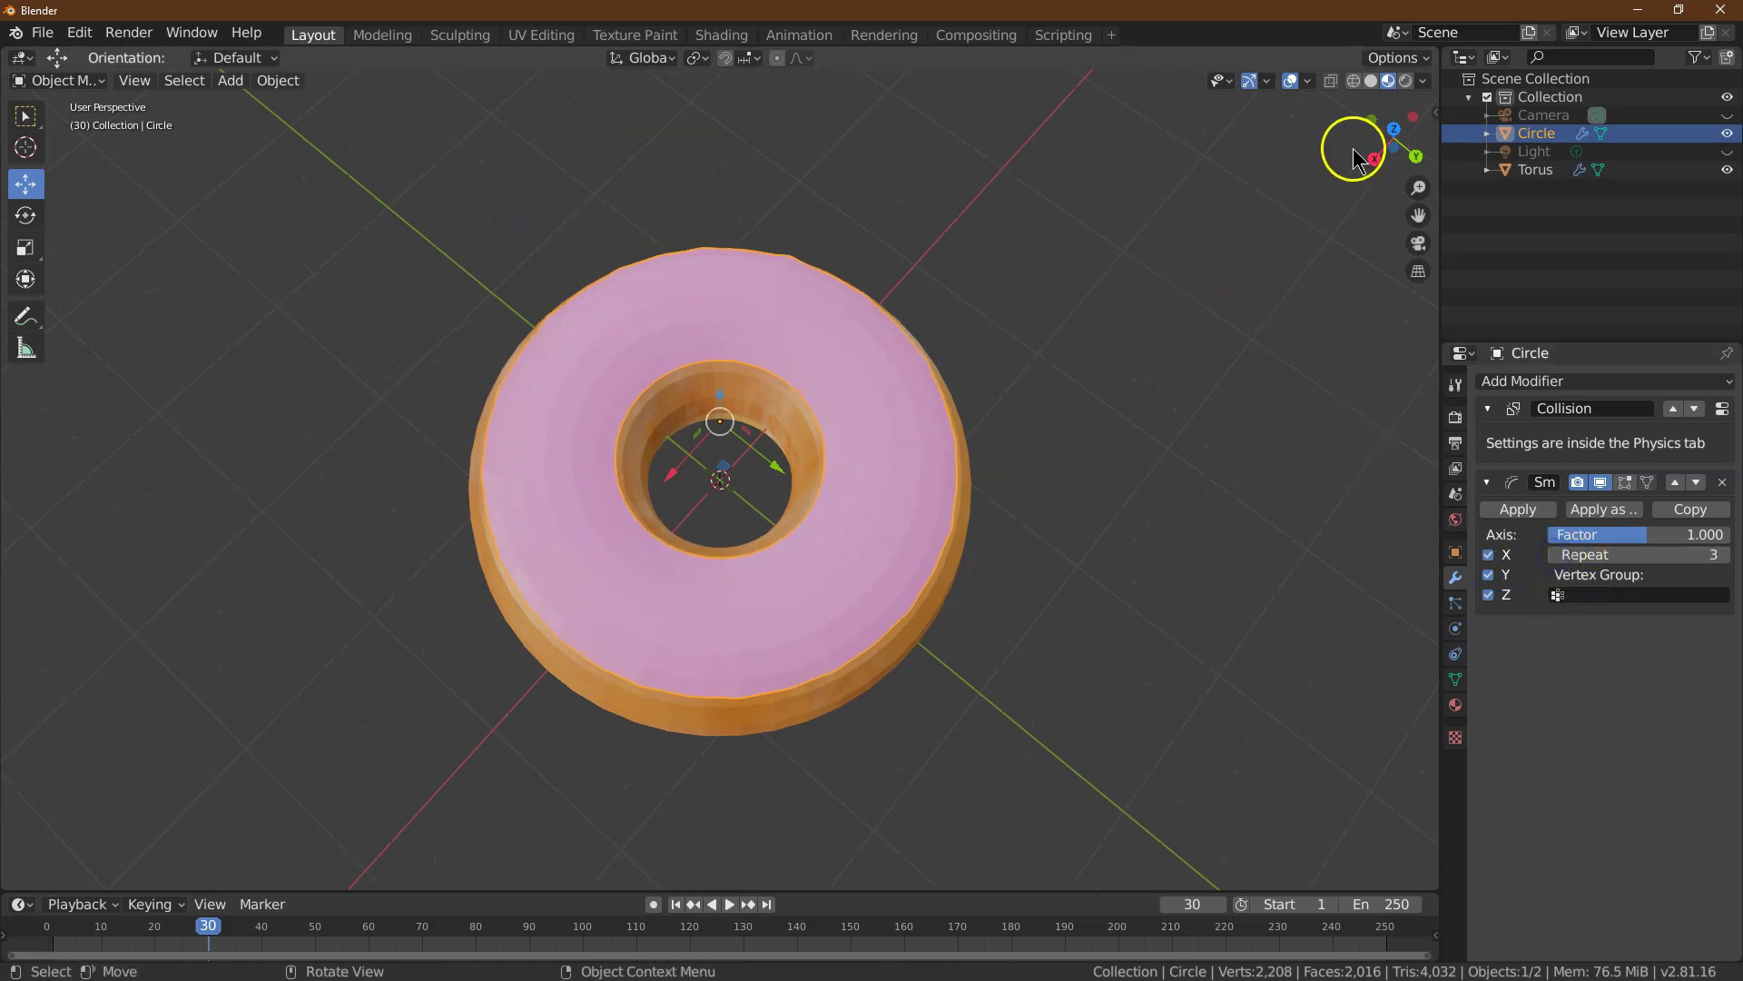
- Apply the Smooth modifier and add a Solidify modifier to the icing
left_click(1514, 507)
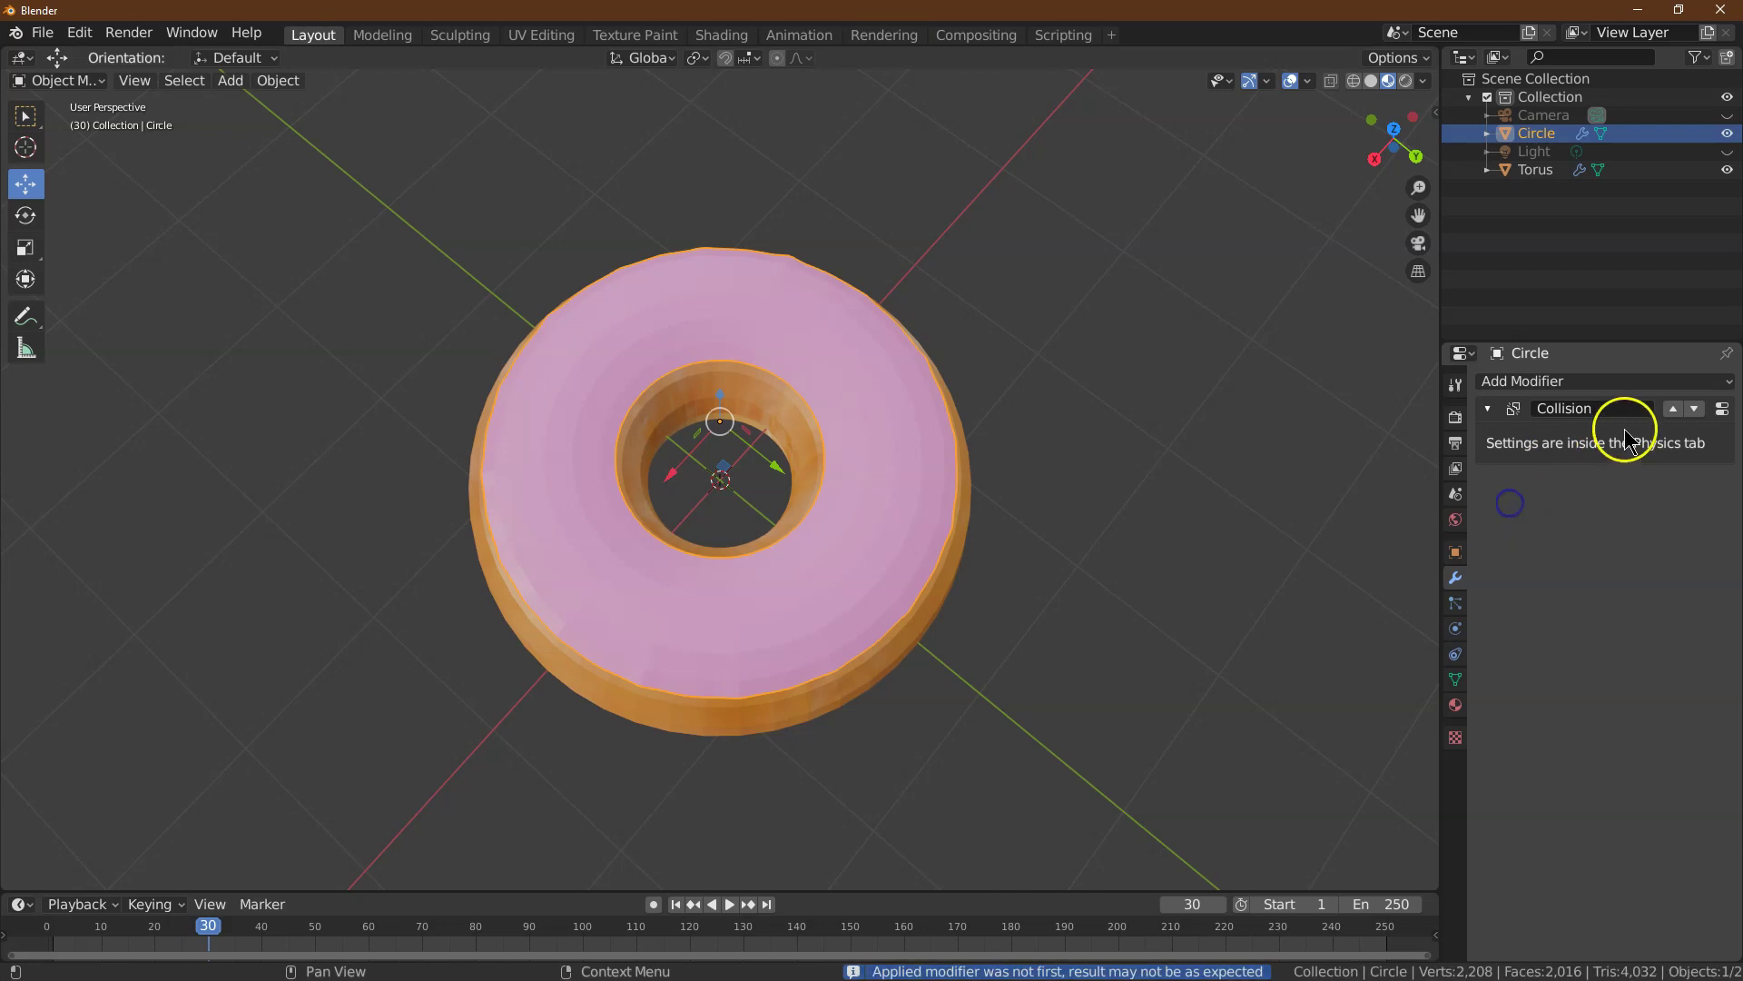
left_click(1578, 381)
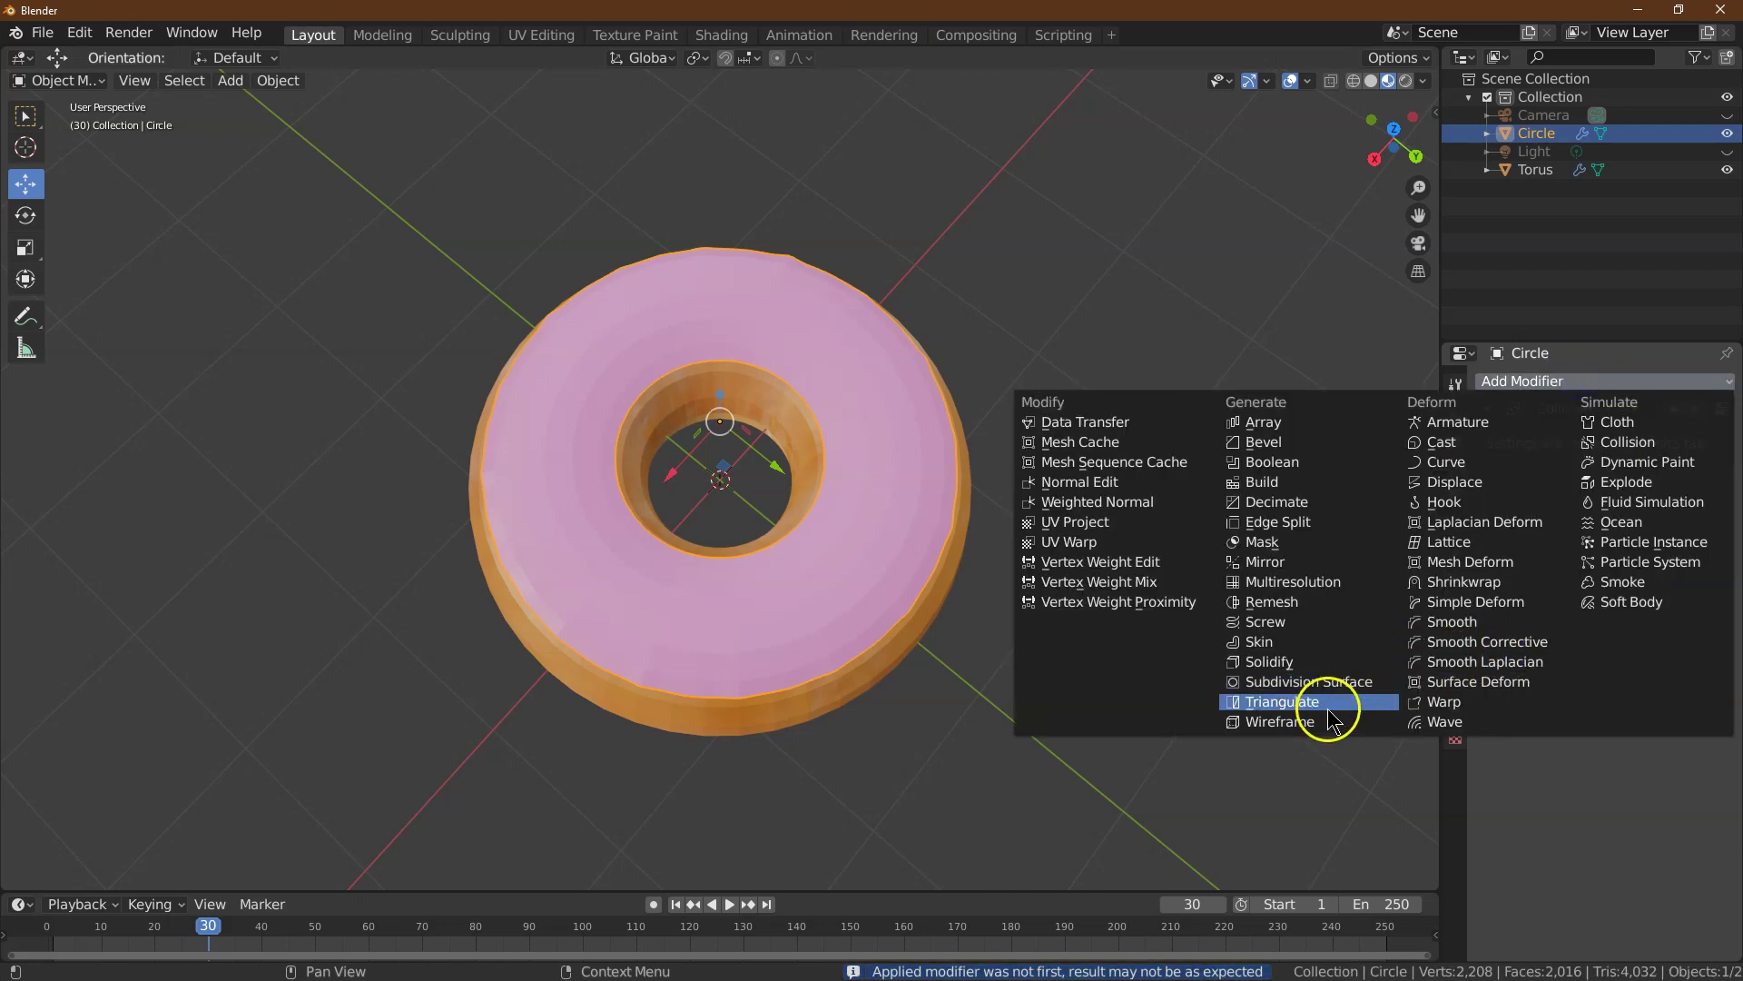
left_click(1303, 662)
left_click_drag(1378, 168, 1393, 137)
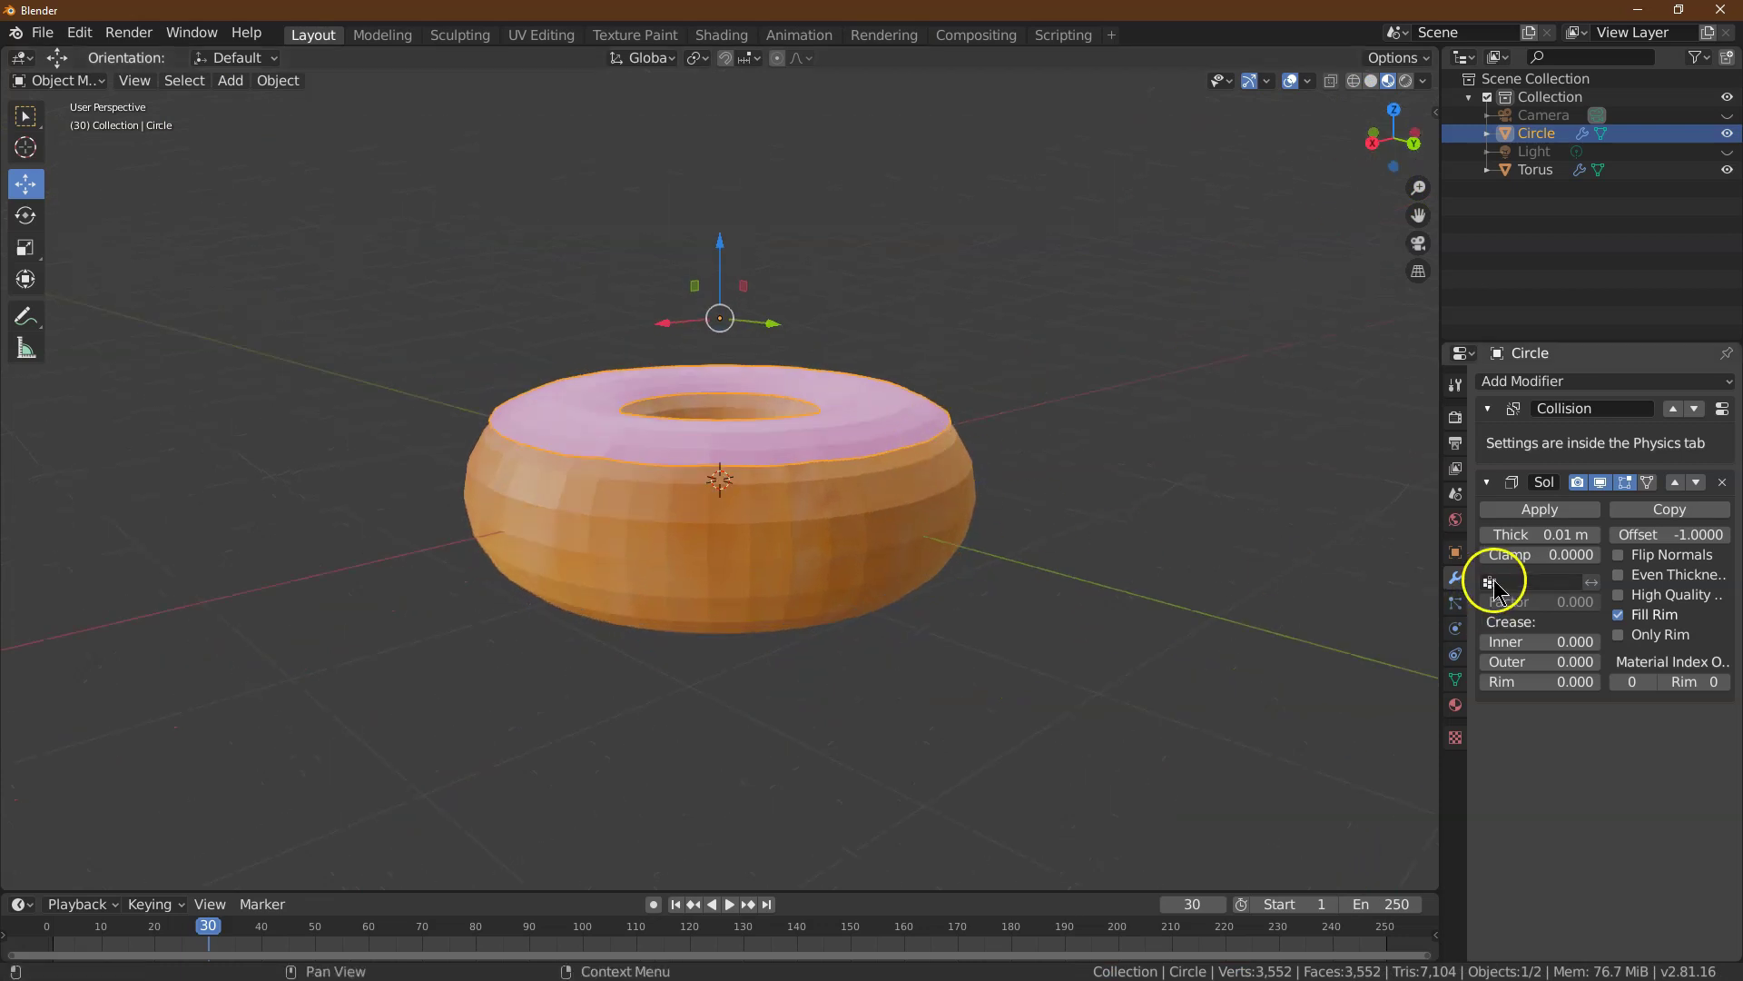
- Raise the Solidify thickness to 0.03 m and apply it
left_click(1595, 535)
left_click(1595, 534)
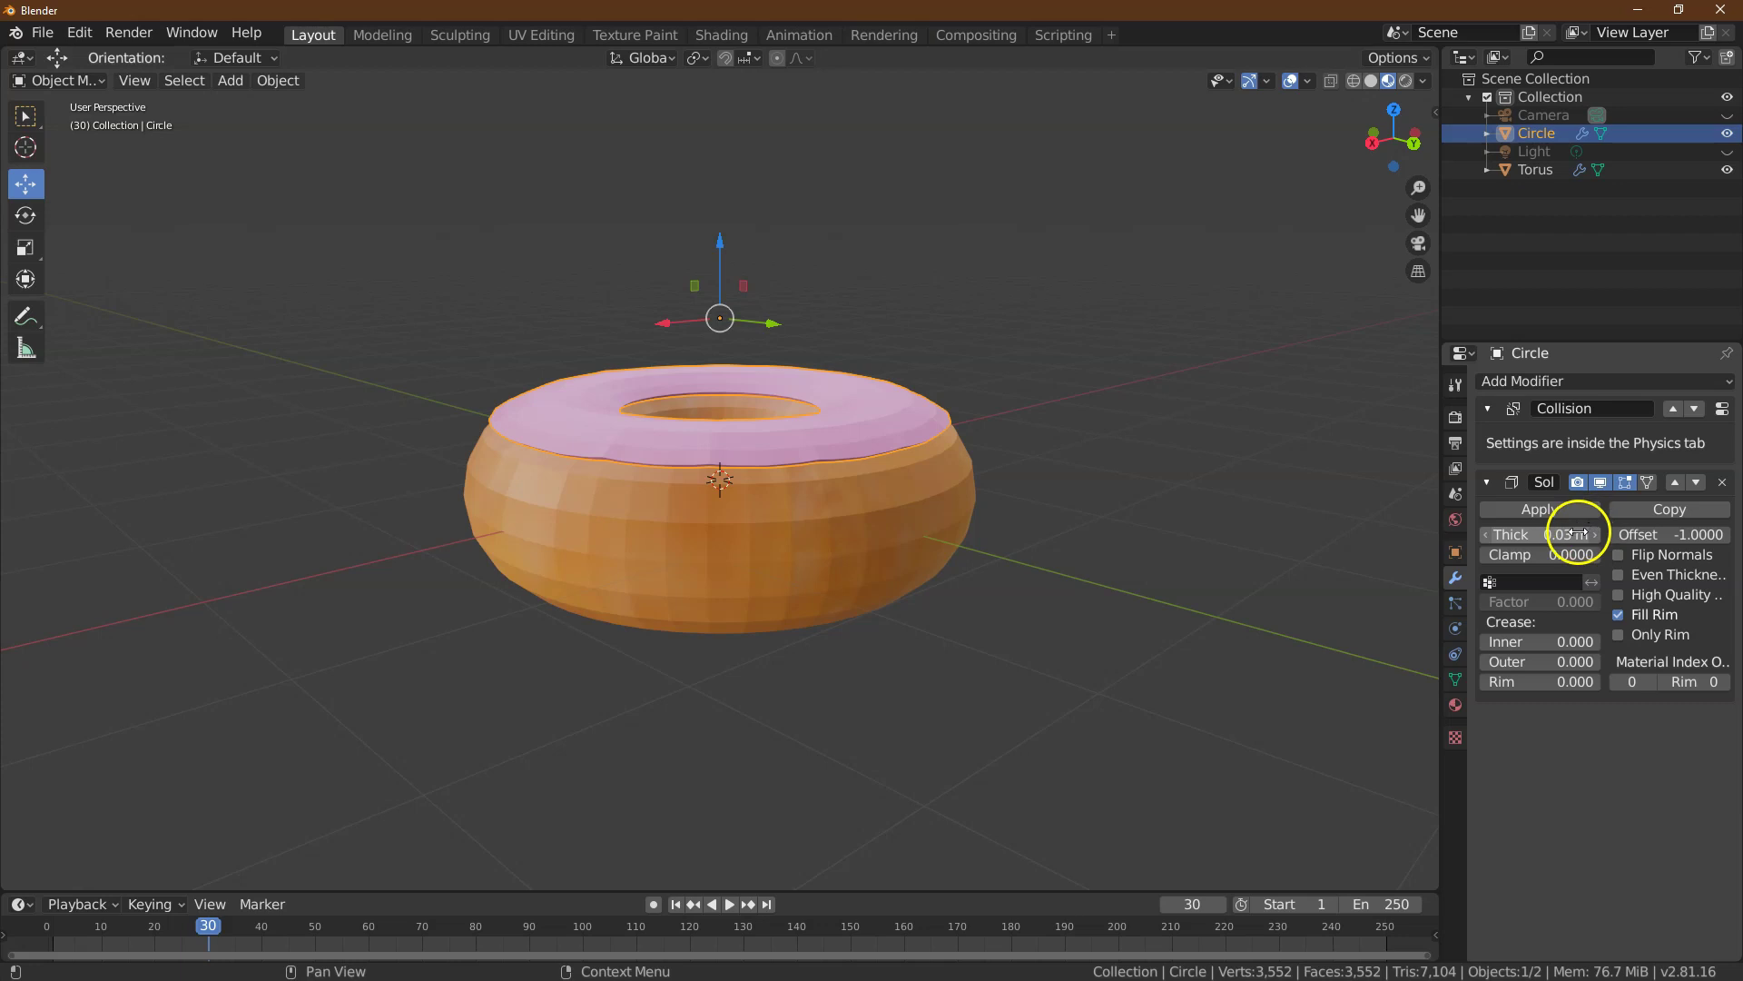
left_click_drag(1393, 145, 1369, 200)
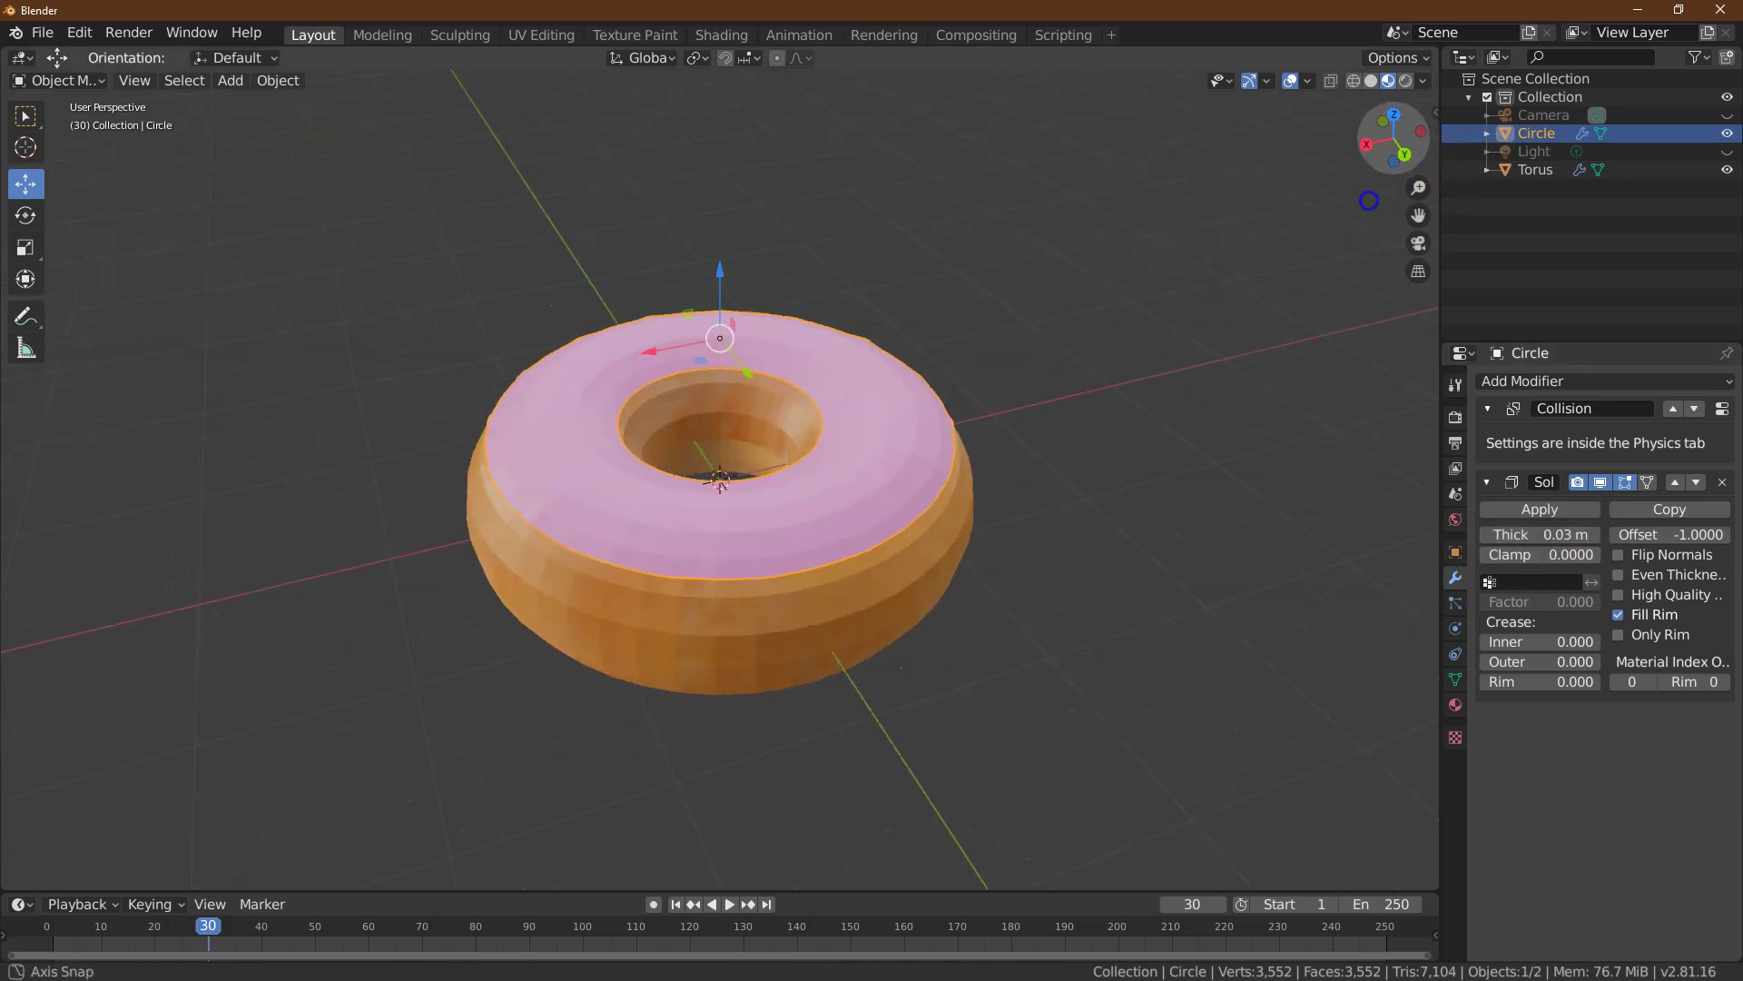
left_click(1536, 509)
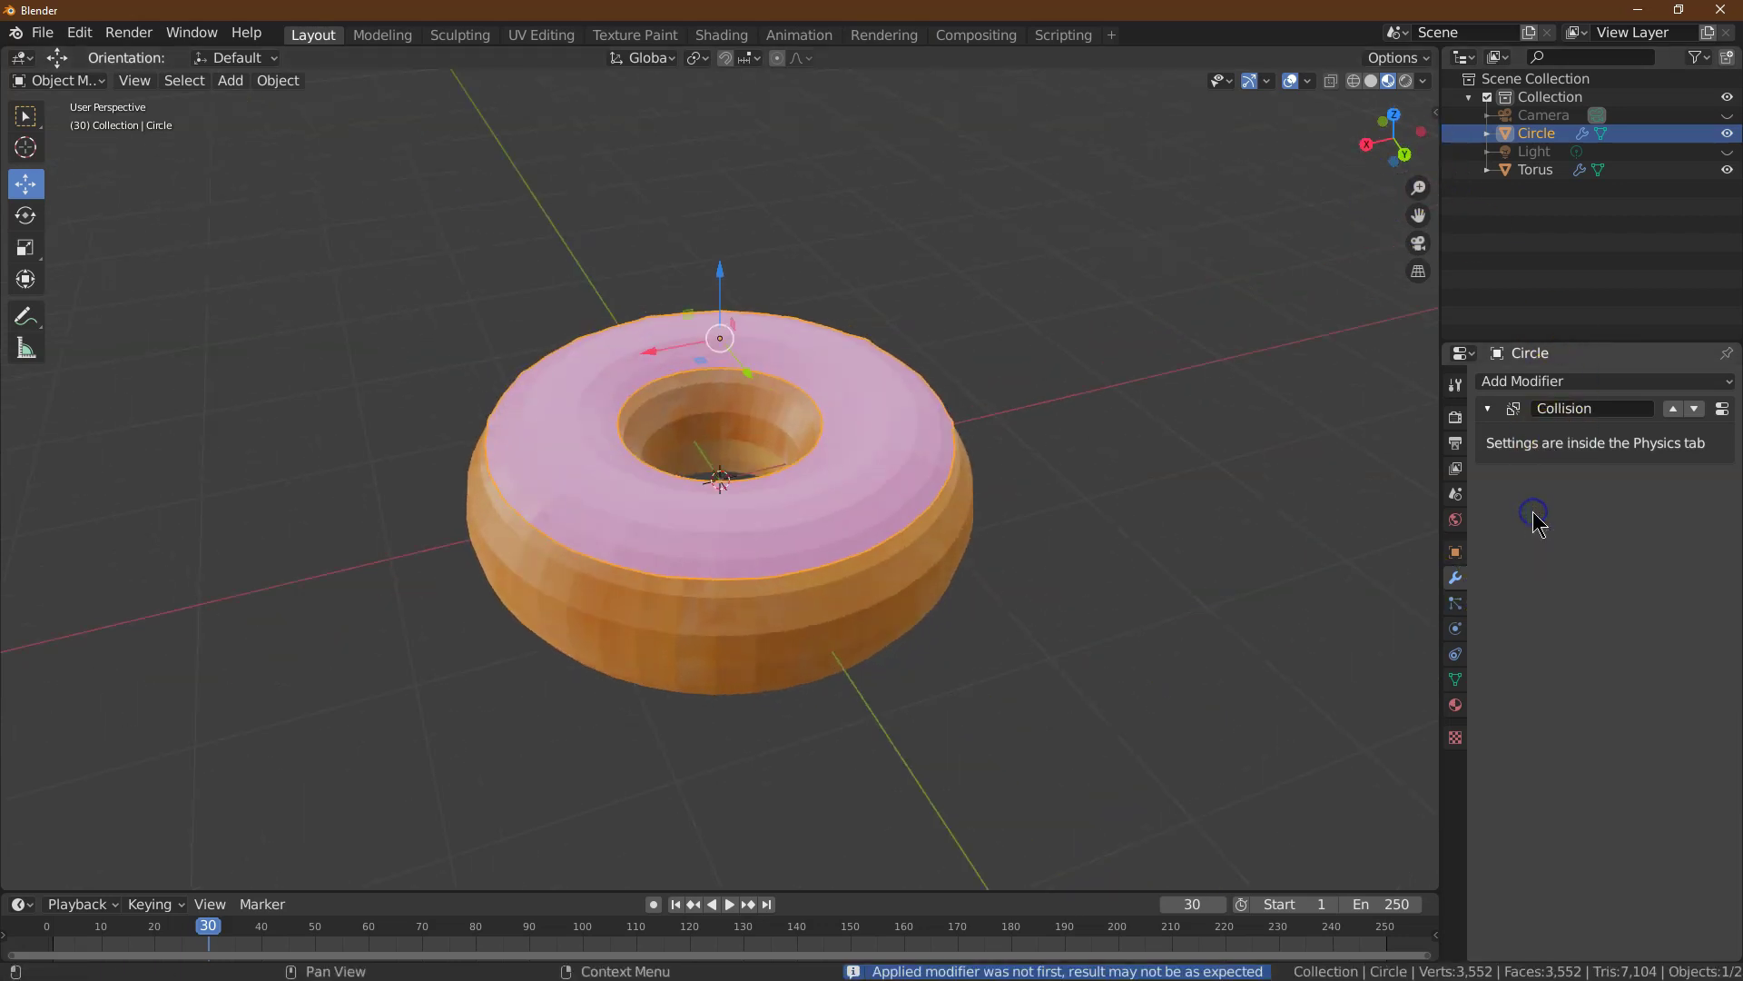
- Apply a level-3 Subdivision Surface (viewport and render) to the Torus
left_click(877, 581)
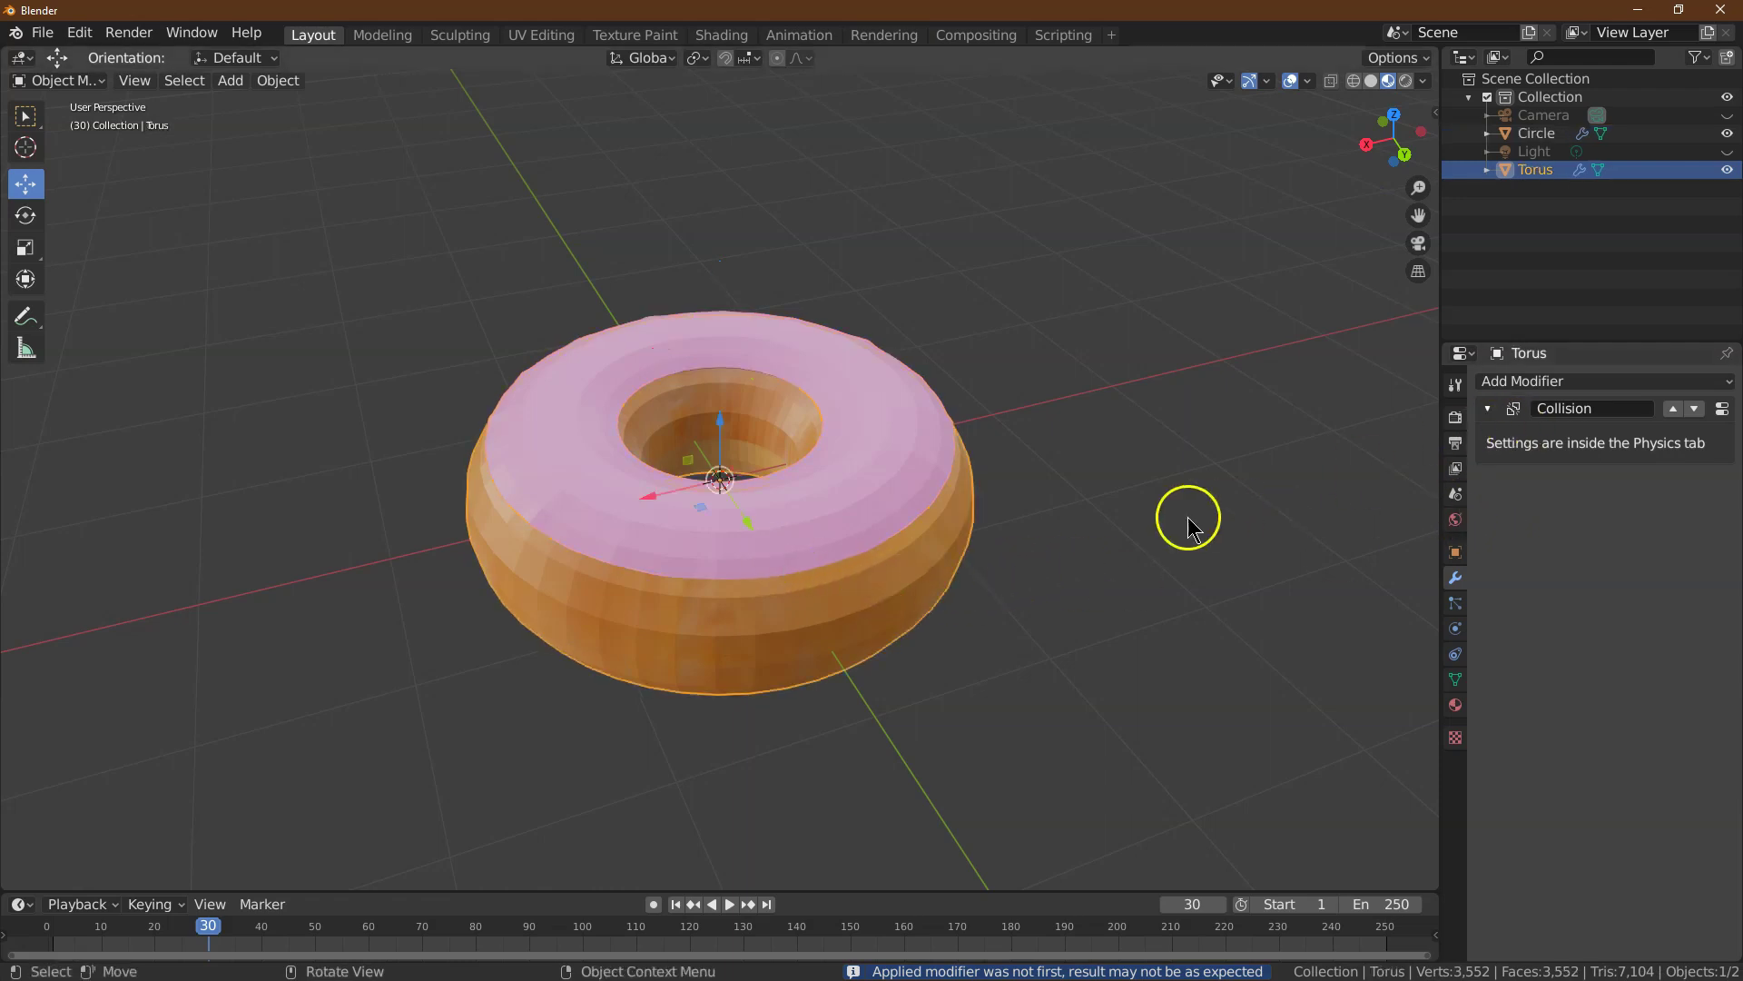
left_click(1534, 381)
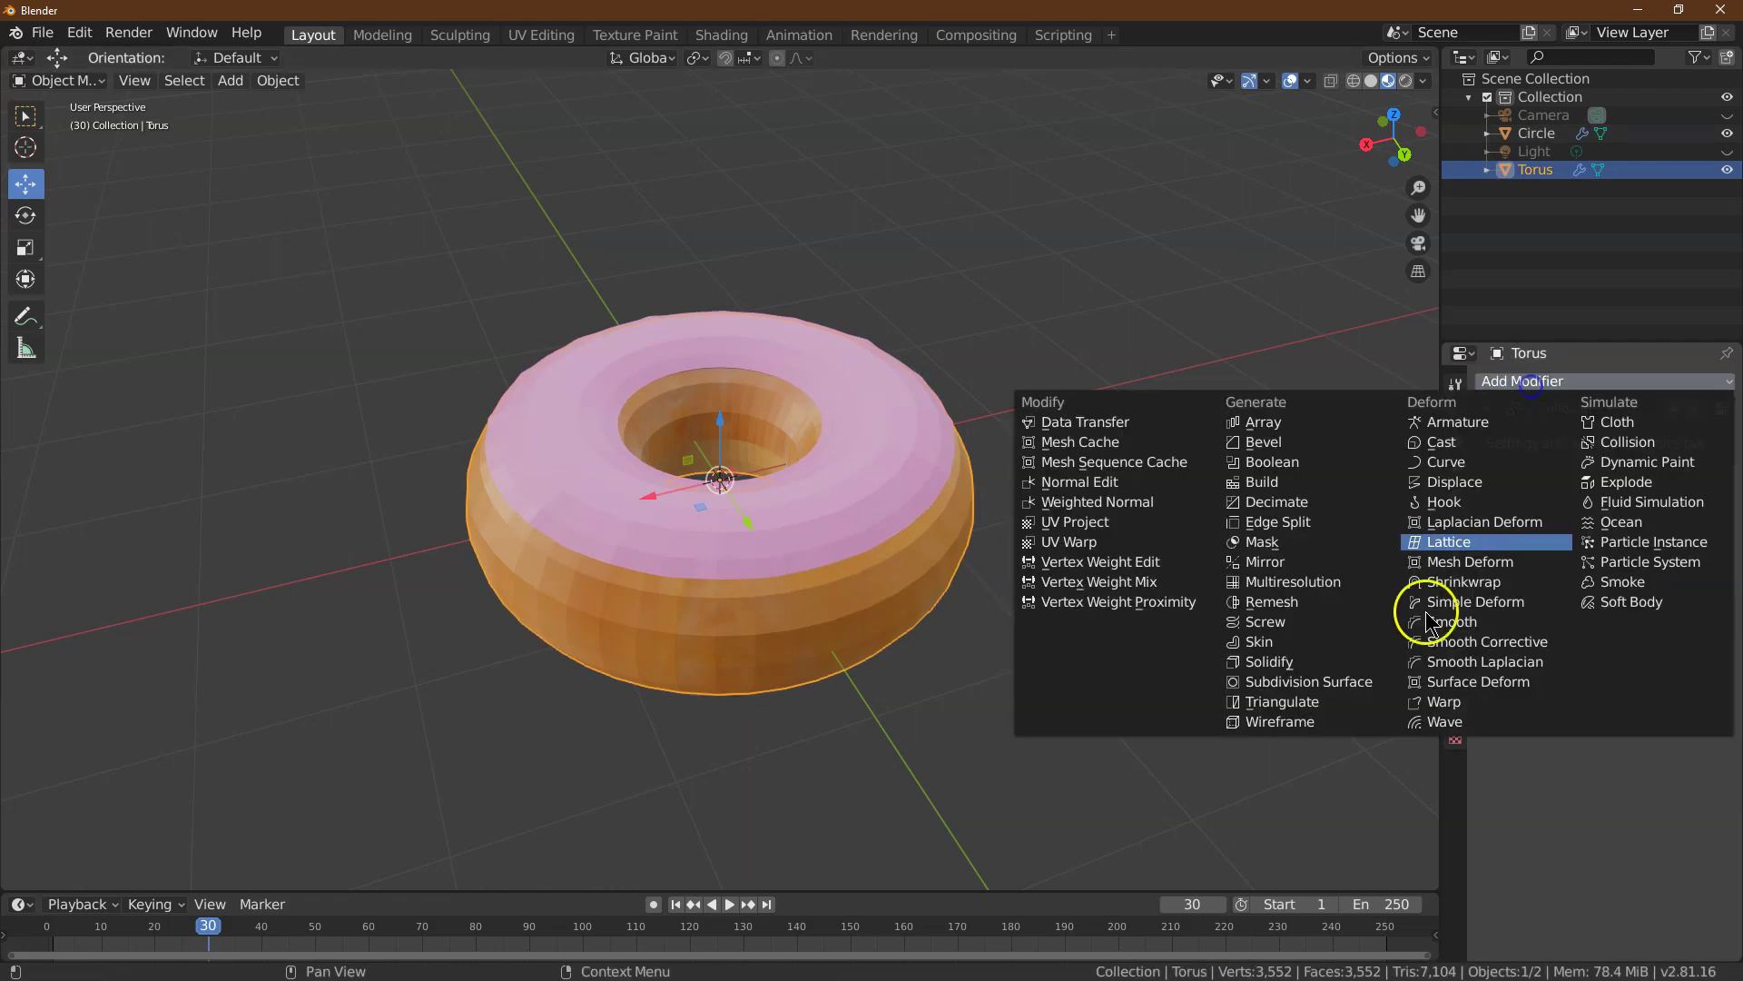
left_click(1338, 684)
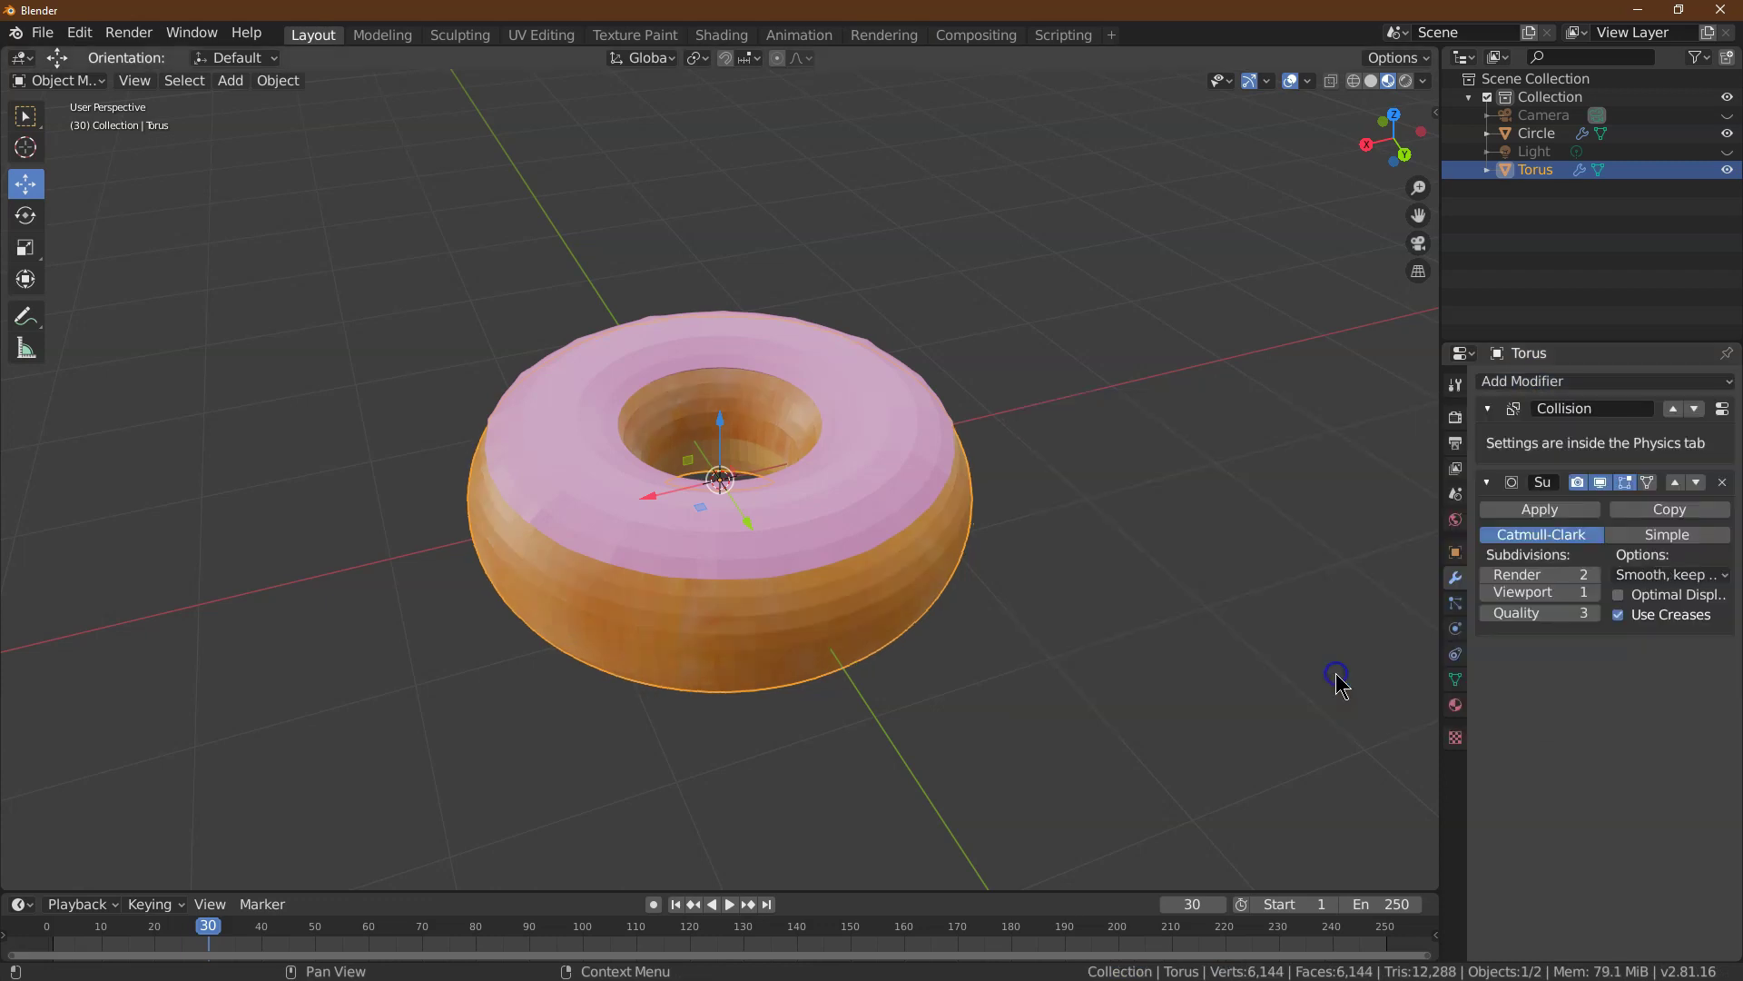
left_click(1593, 592)
left_click(1594, 592)
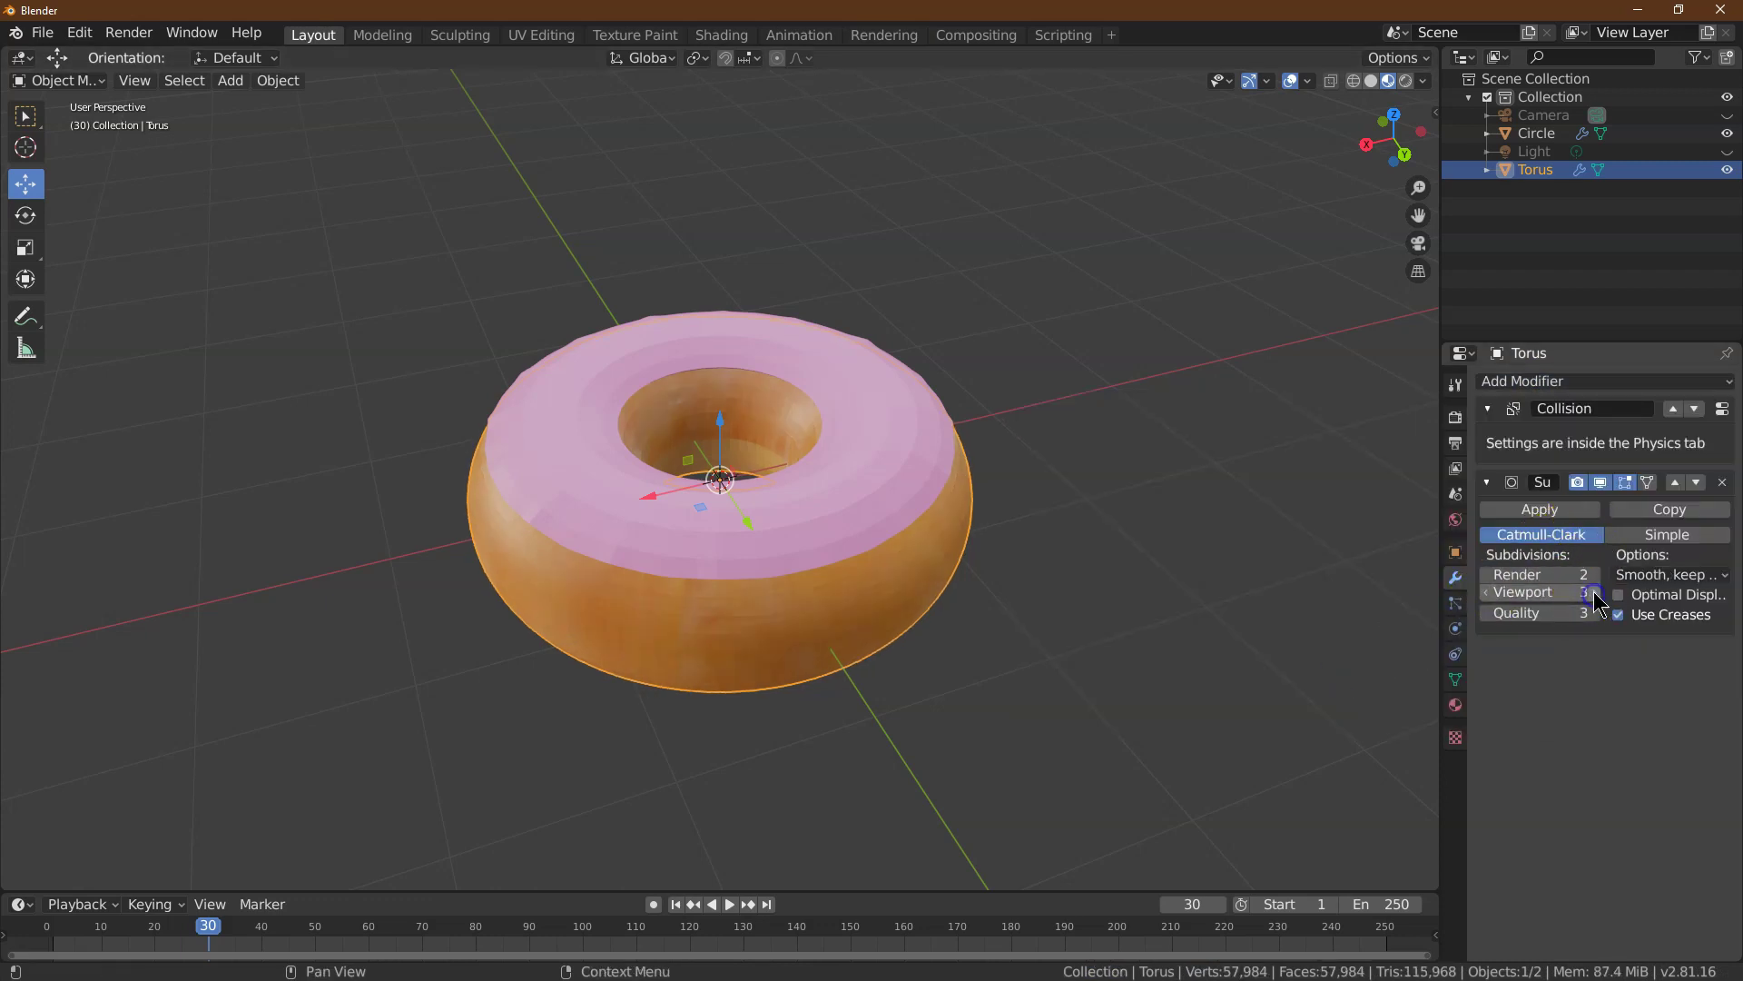
left_click(1597, 543)
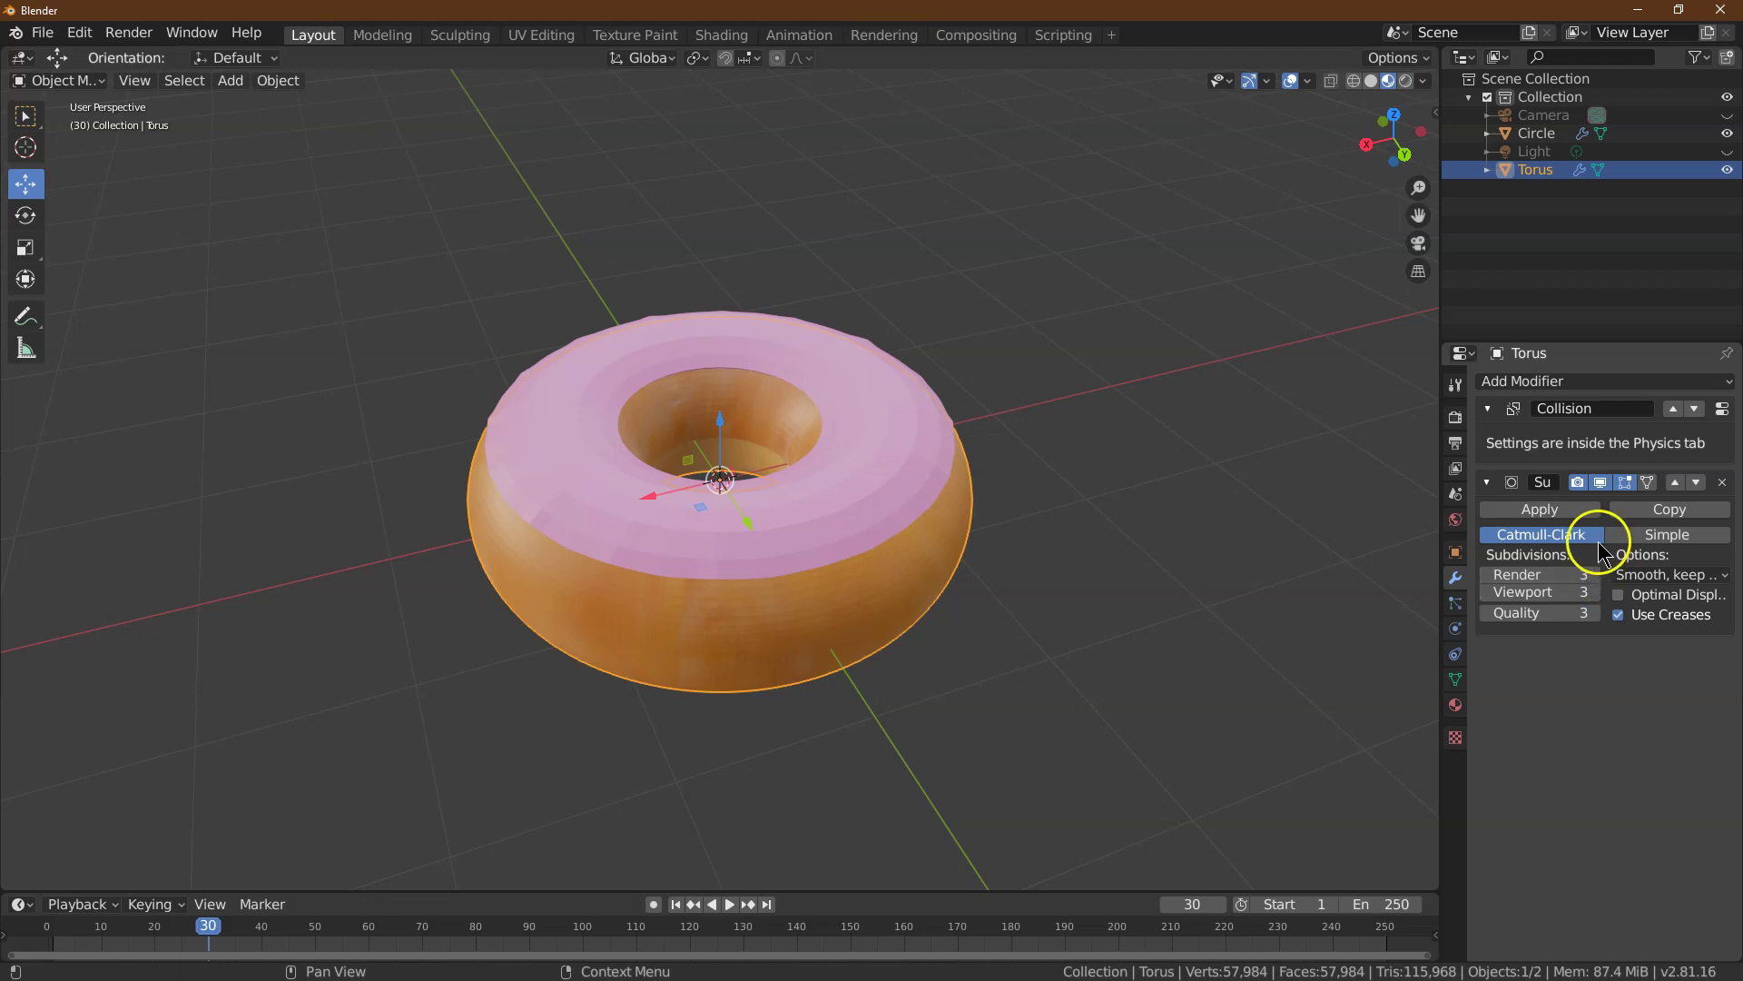
left_click(1544, 508)
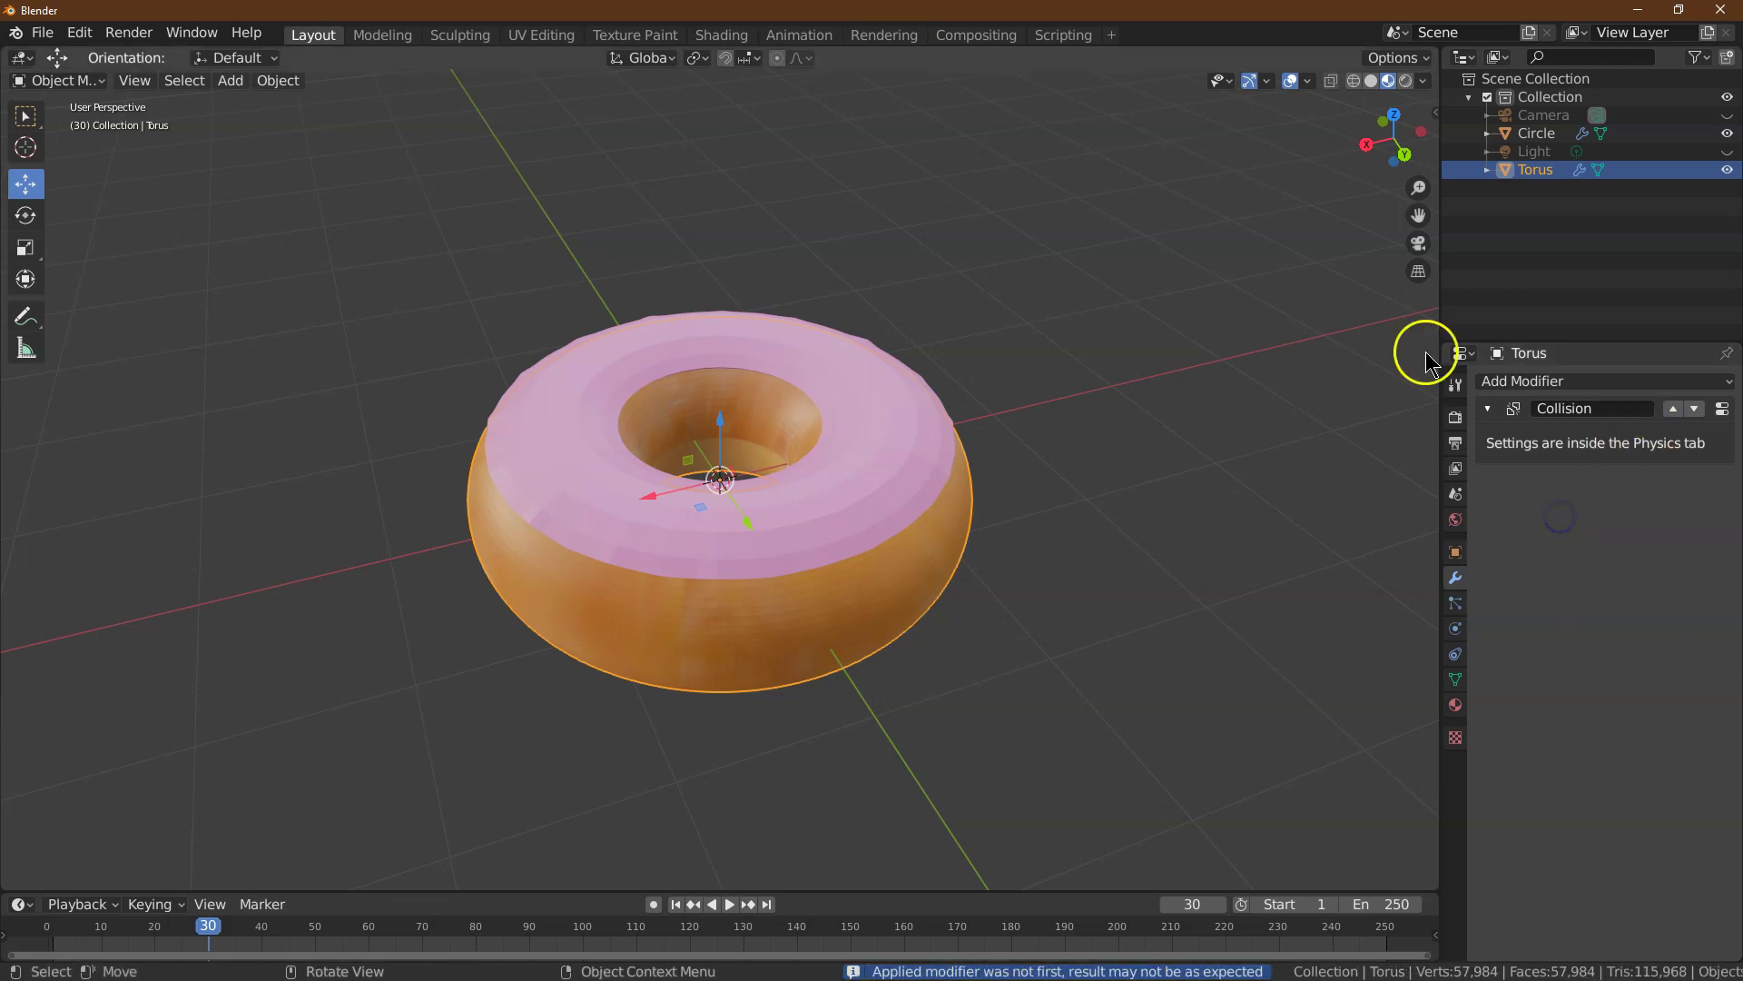
- Select the Circle icing and apply Shade Smooth to it
left_click(906, 466)
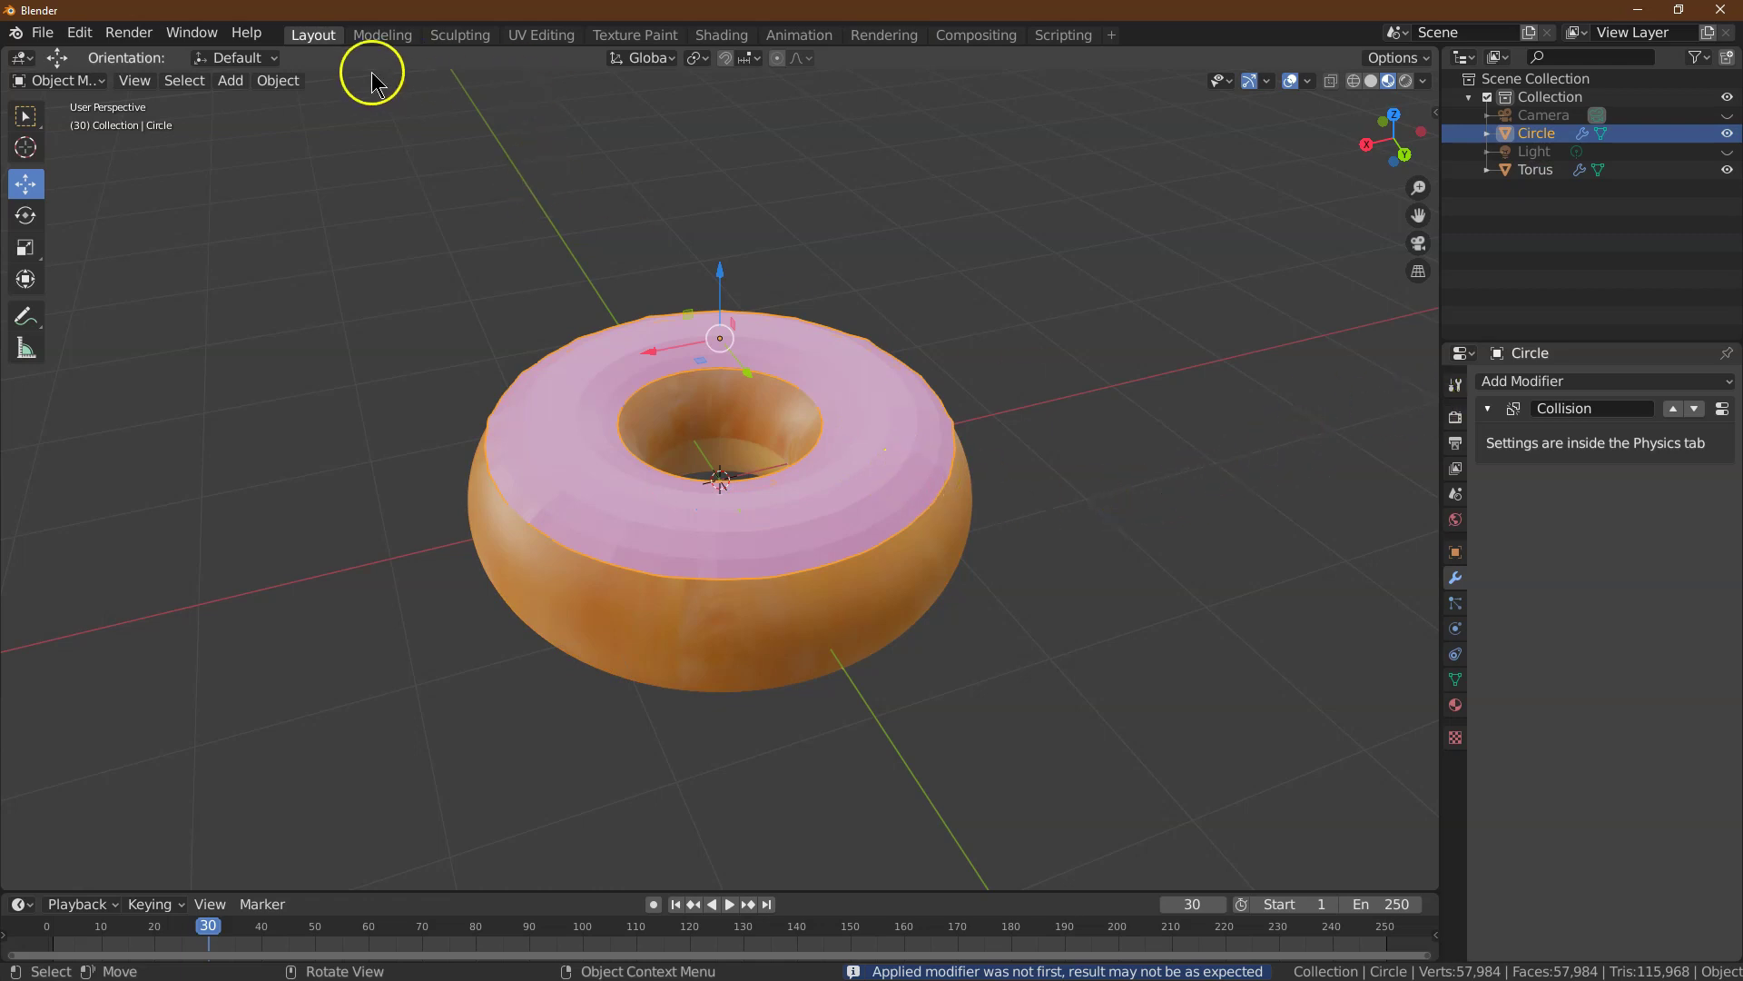
left_click(278, 80)
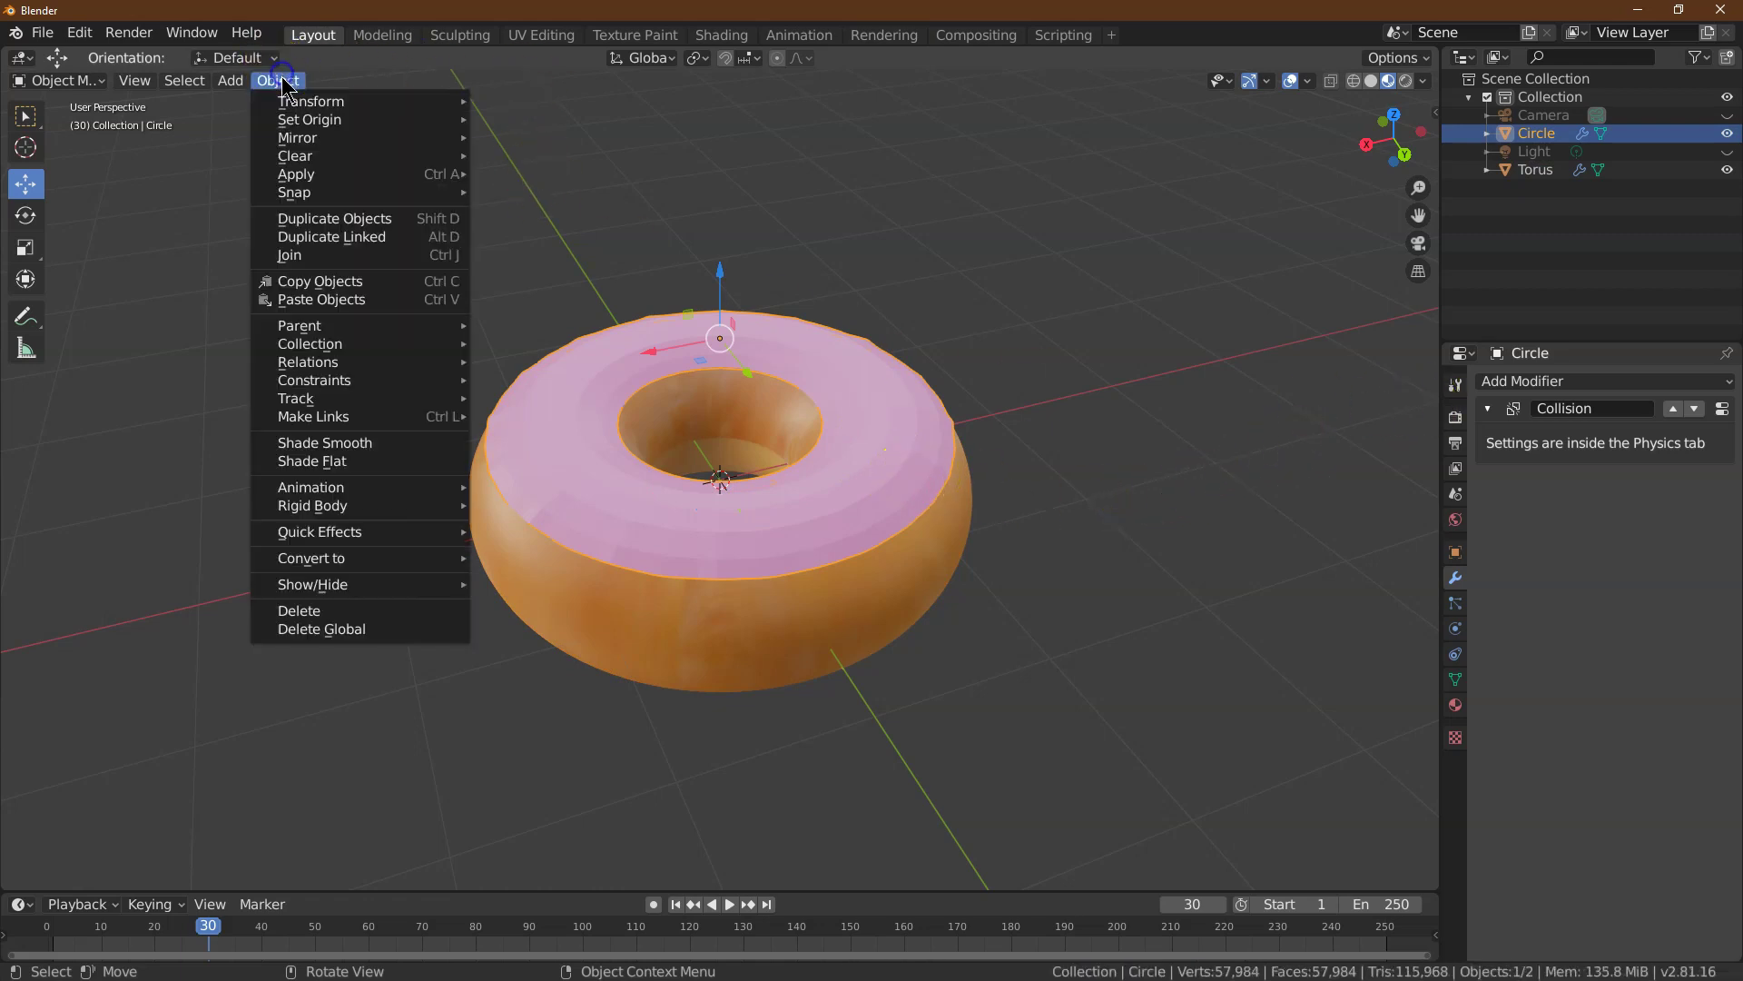
left_click(351, 443)
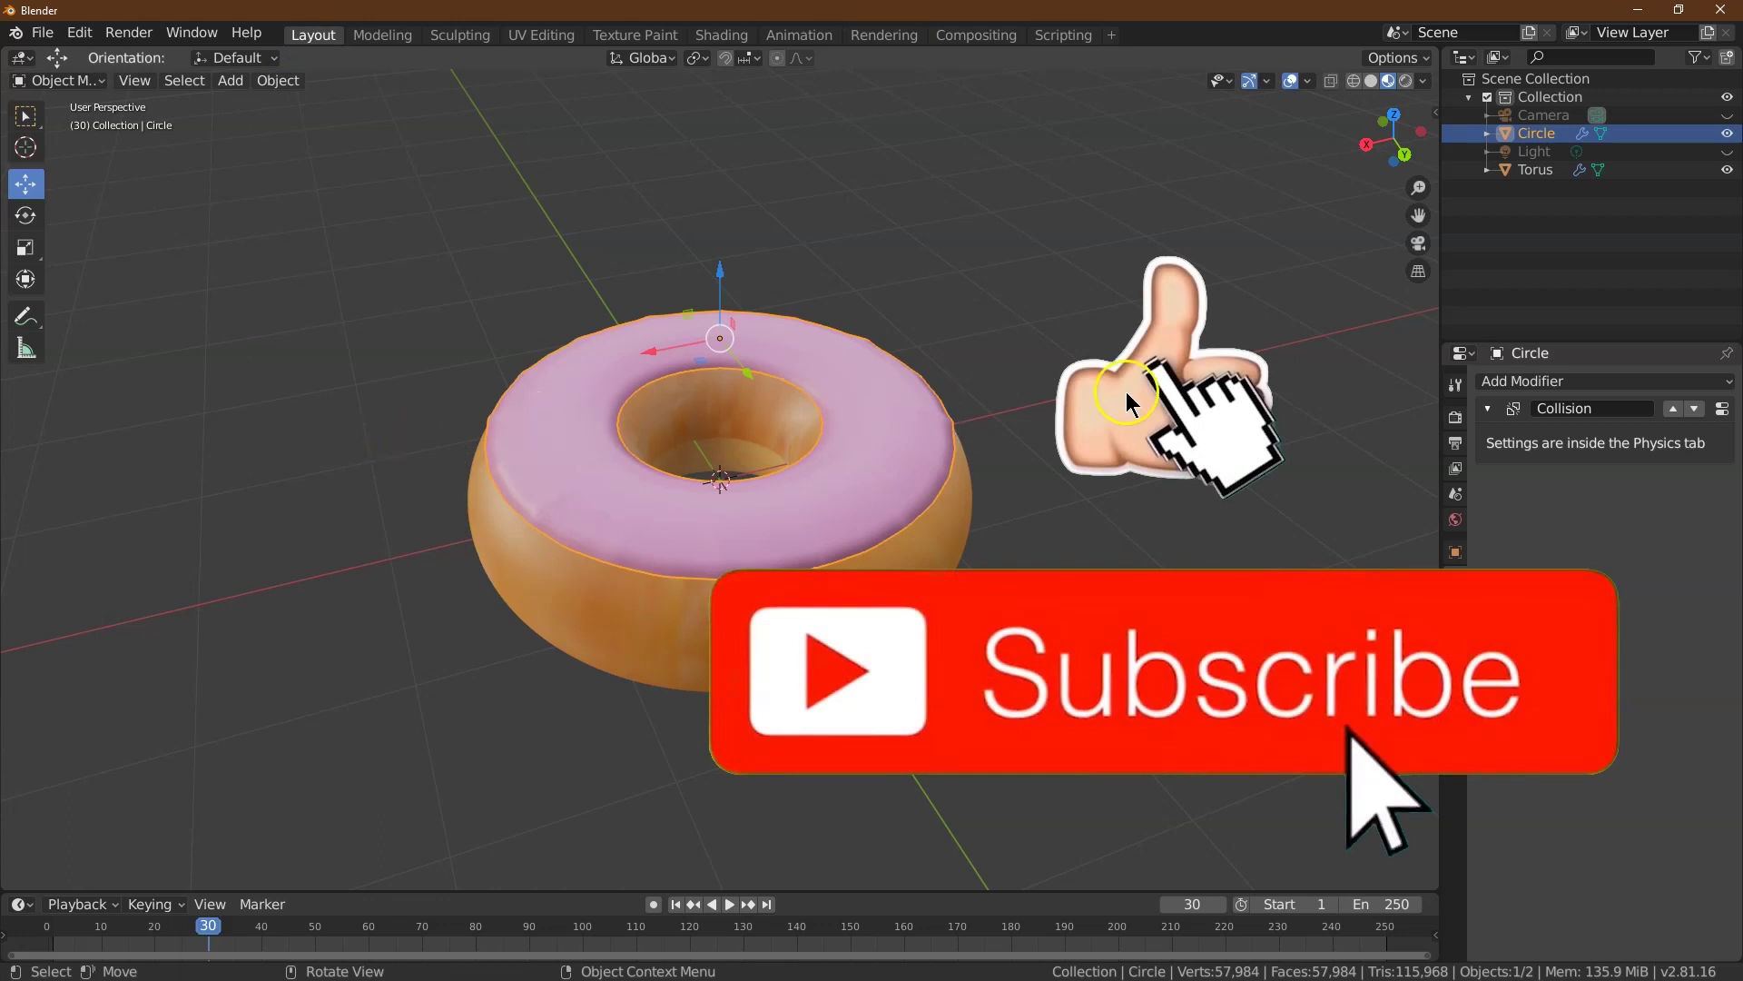